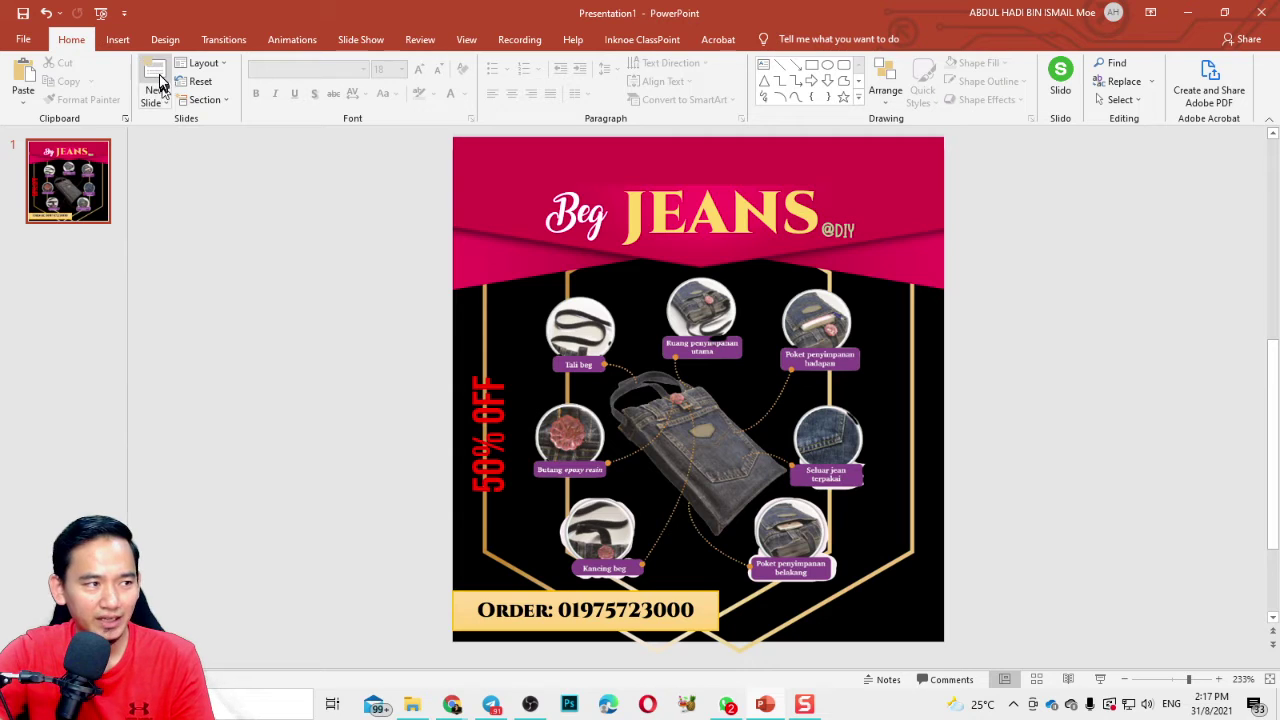
# - Add a new slide after the jeans advert and delete both its placeholders so it is blank
pyautogui.click(153, 73)
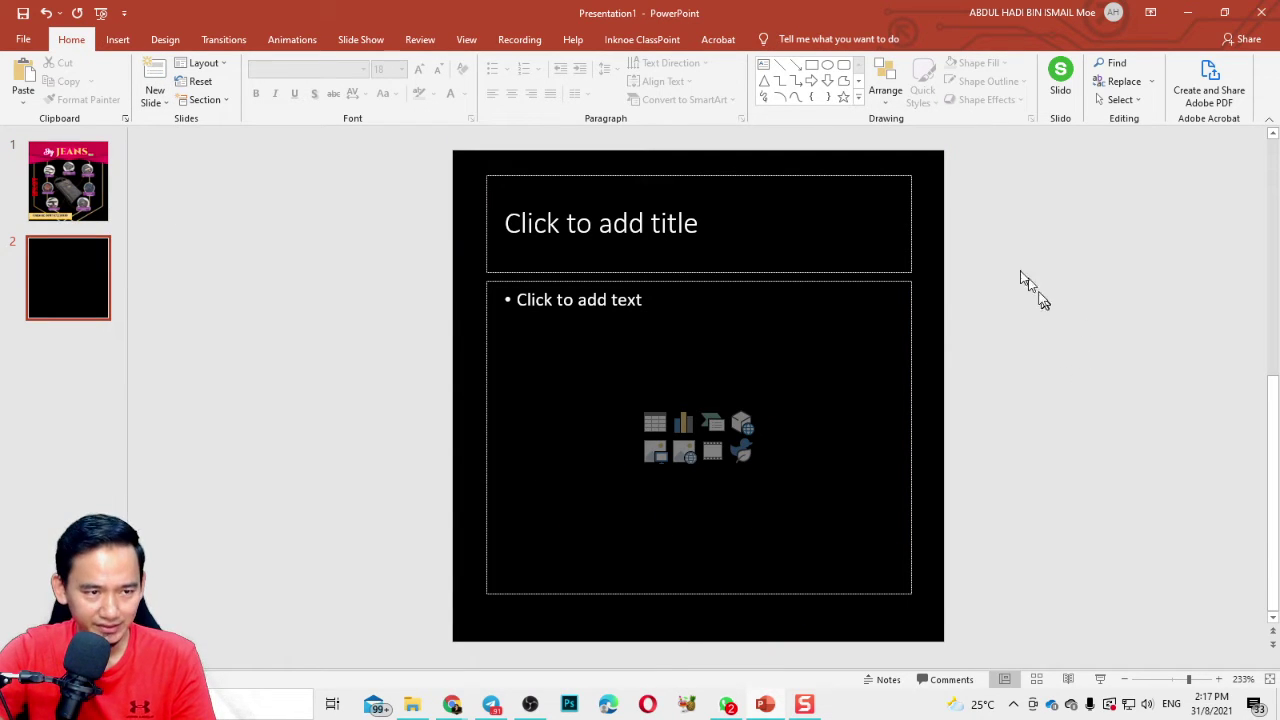
pyautogui.moveTo(398, 154); pyautogui.dragTo(1015, 632)
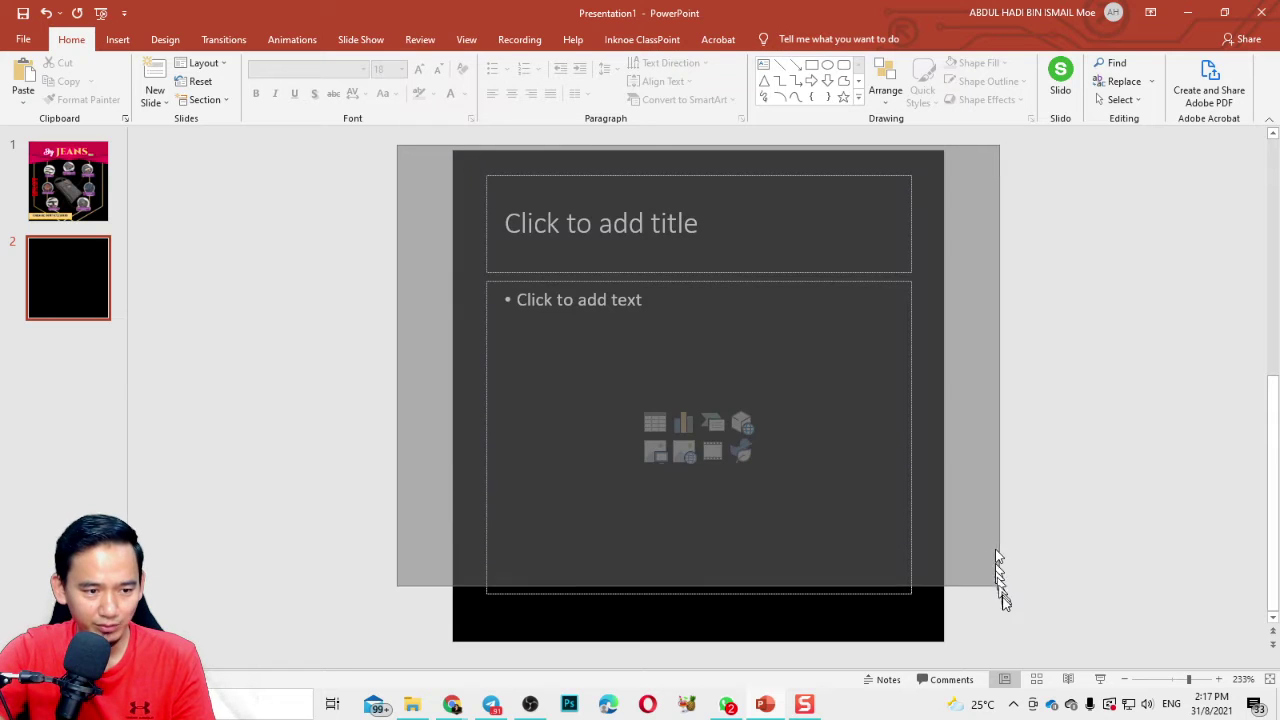
pyautogui.press('Delete')
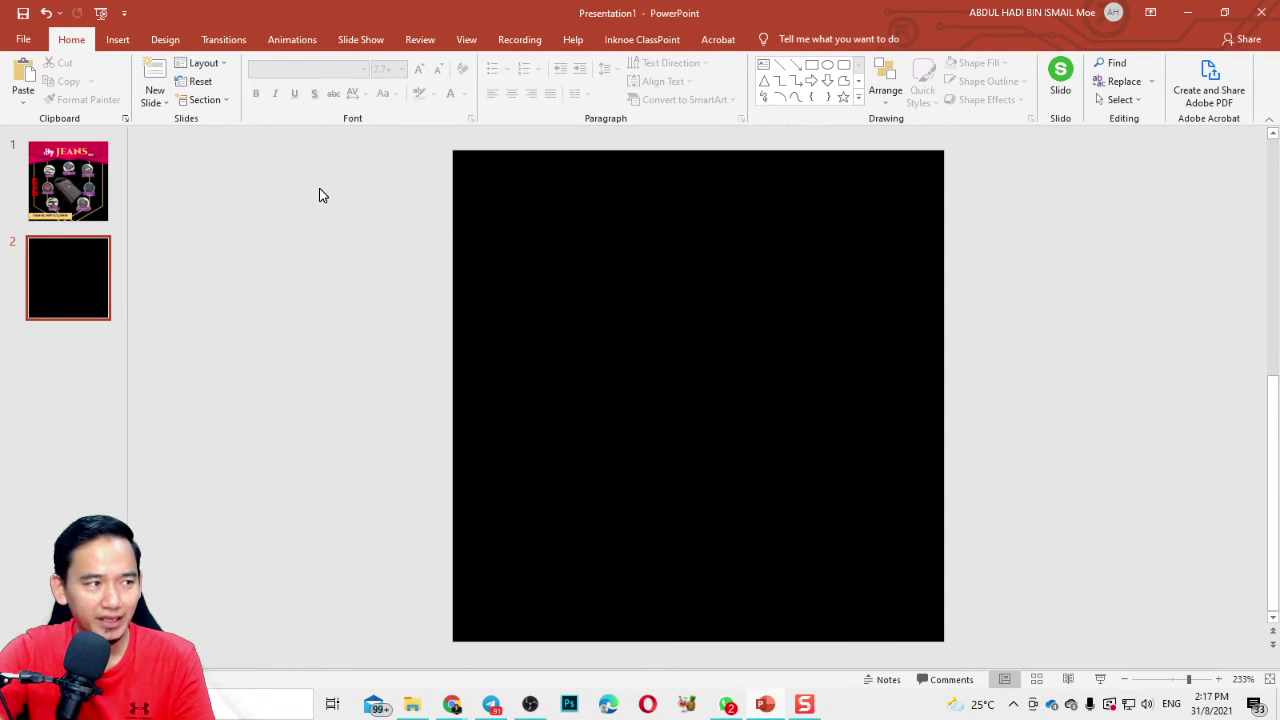
pyautogui.click(166, 46)
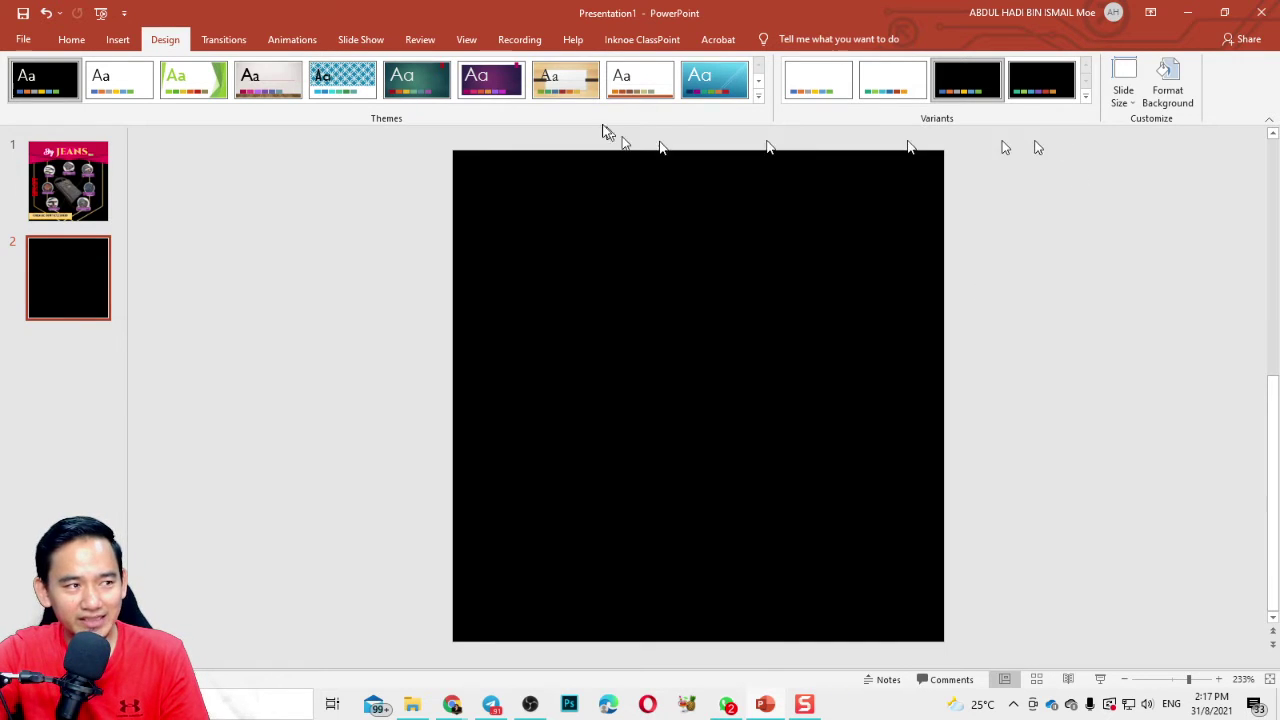
pyautogui.click(1130, 105)
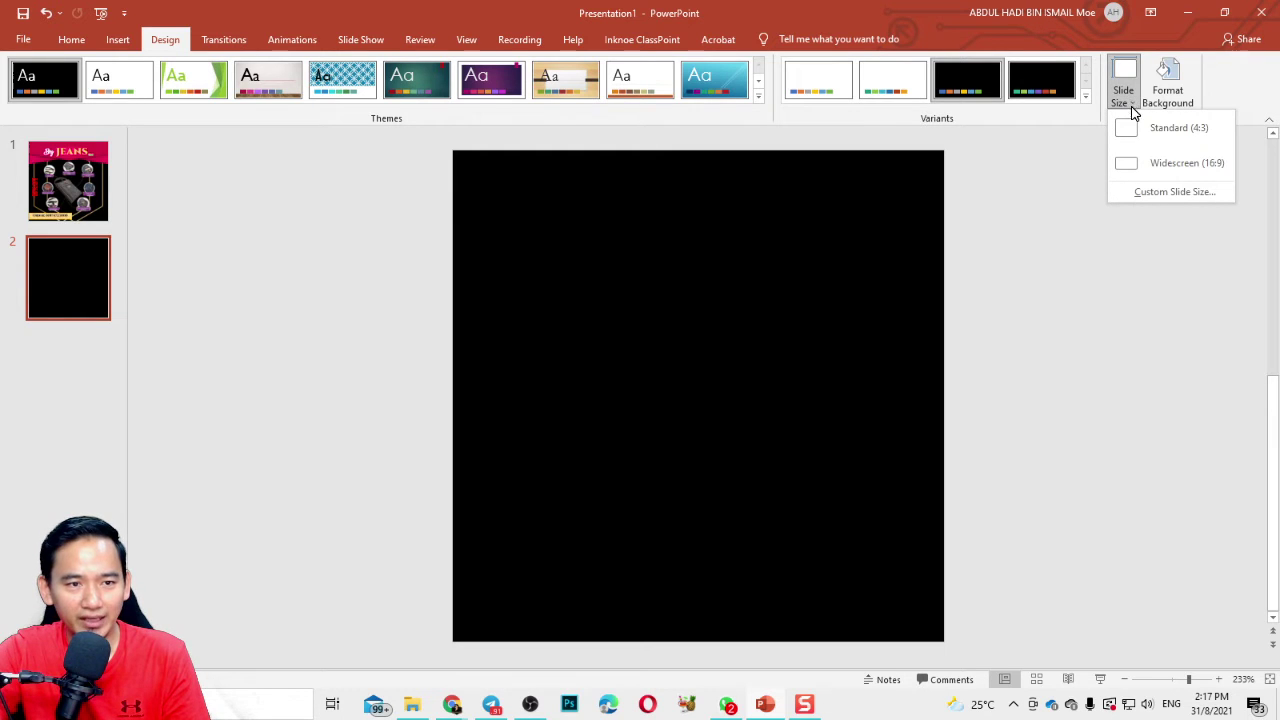
pyautogui.click(1165, 191)
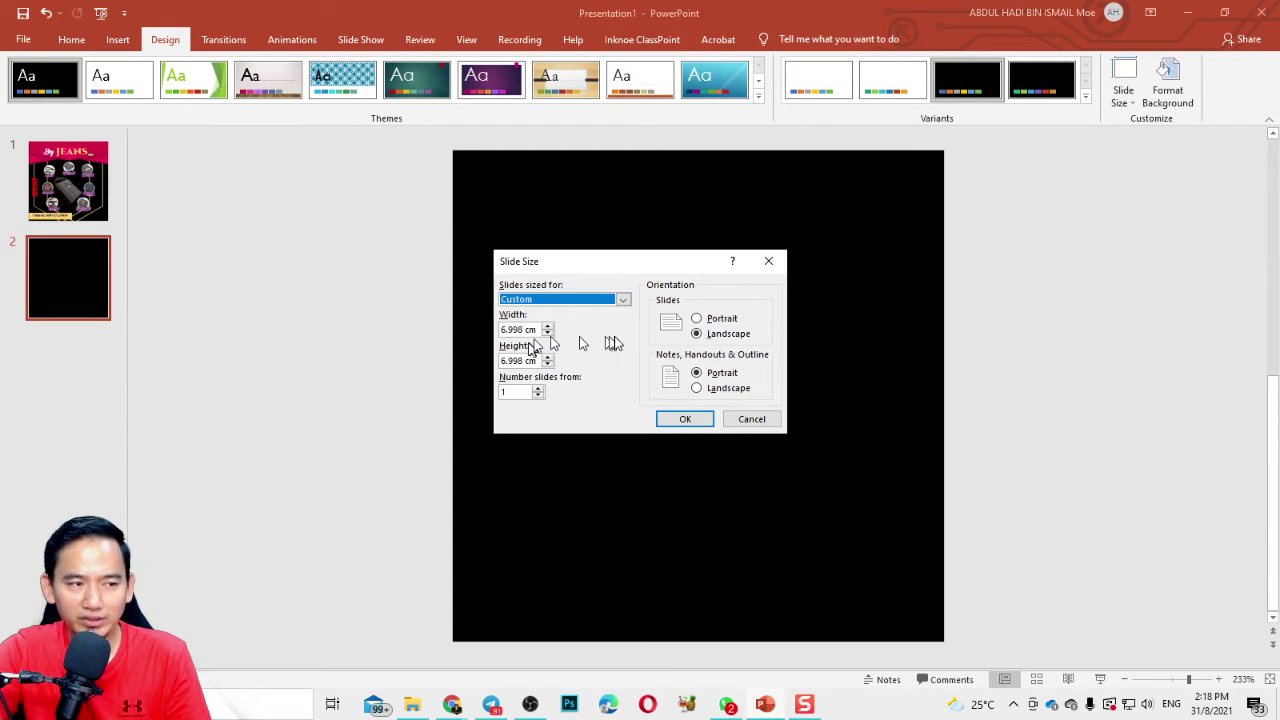
pyautogui.click(623, 301)
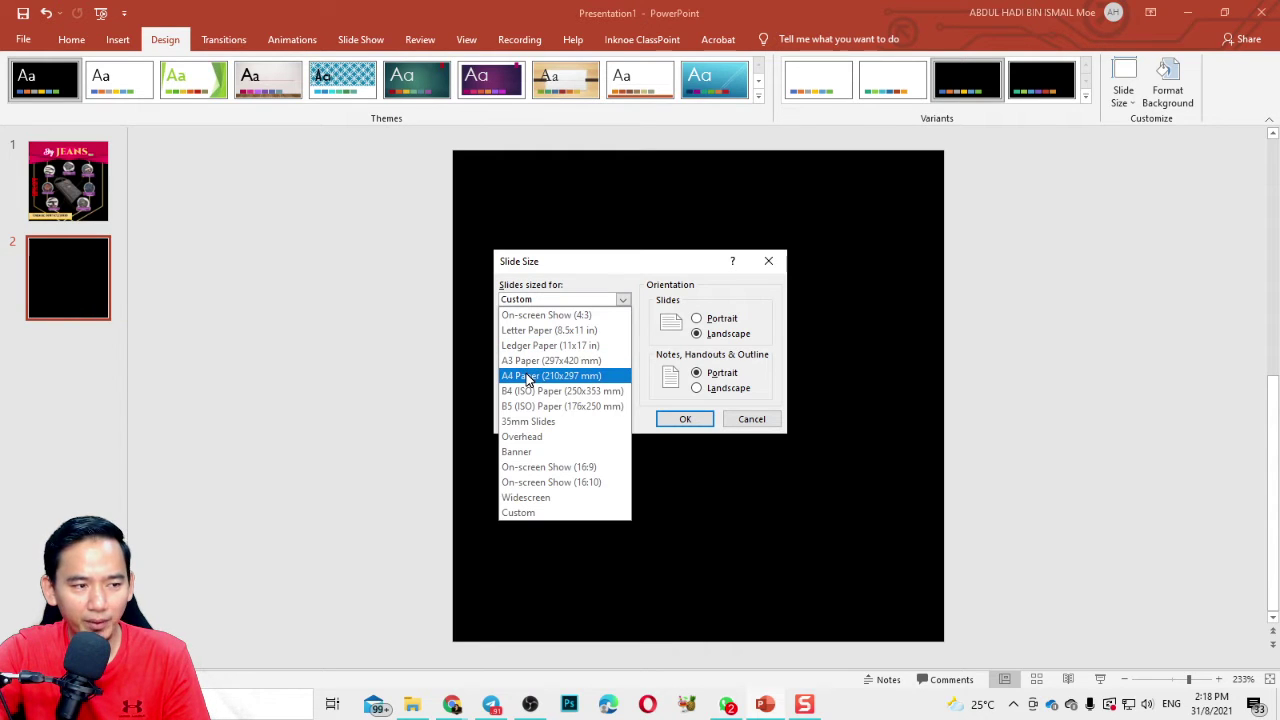
pyautogui.click(766, 266)
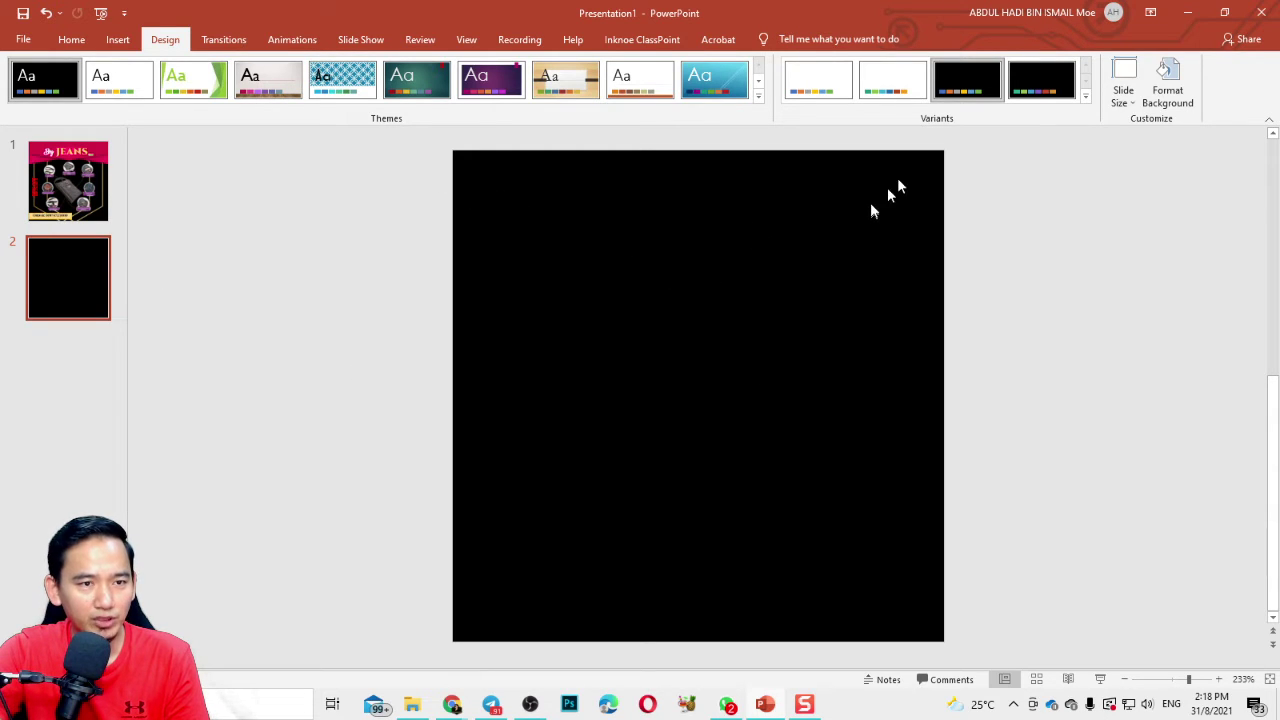
# - Apply a different theme colour scheme from the Variants Colors list
pyautogui.click(1086, 96)
pyautogui.moveTo(1080, 118)
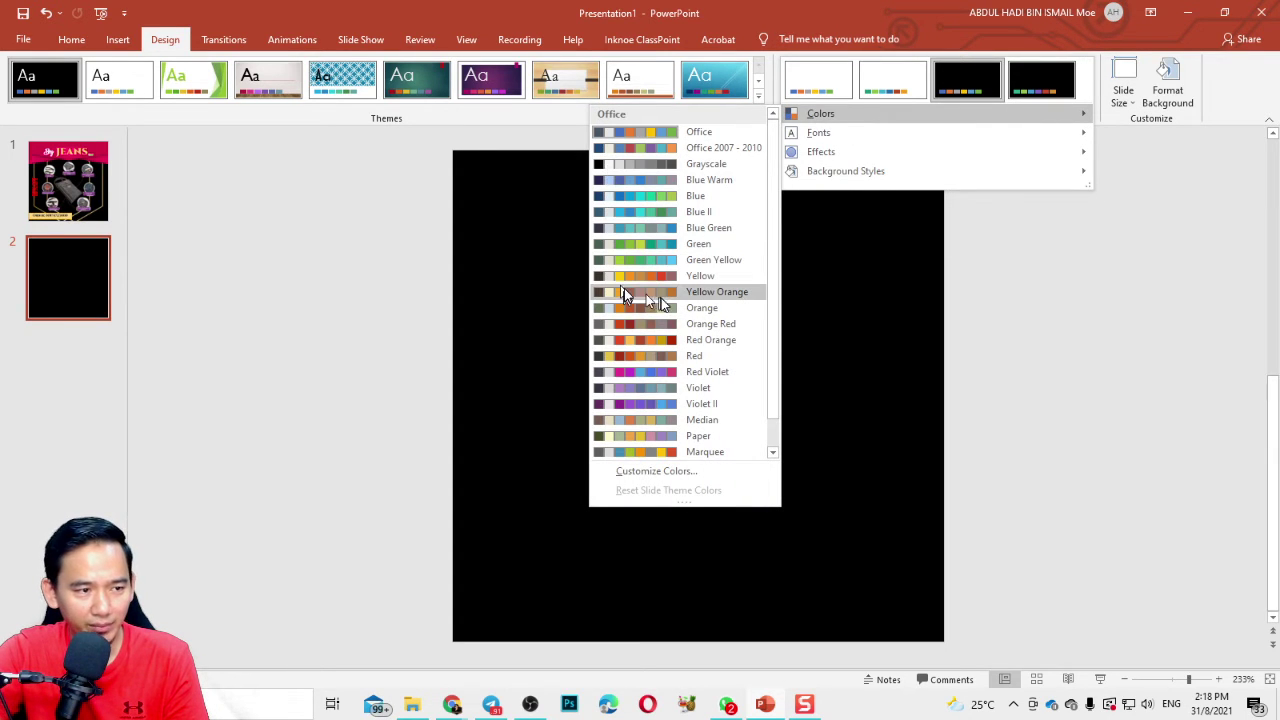
pyautogui.click(616, 196)
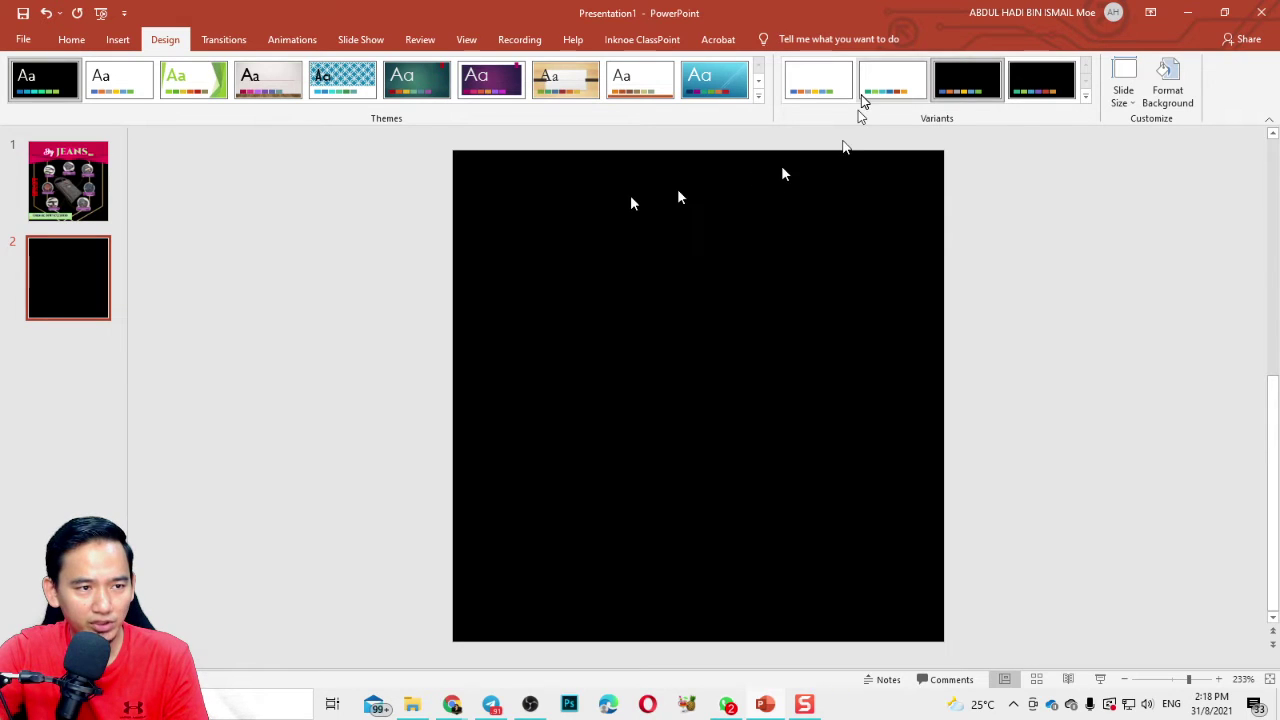
pyautogui.click(1087, 96)
pyautogui.moveTo(838, 117)
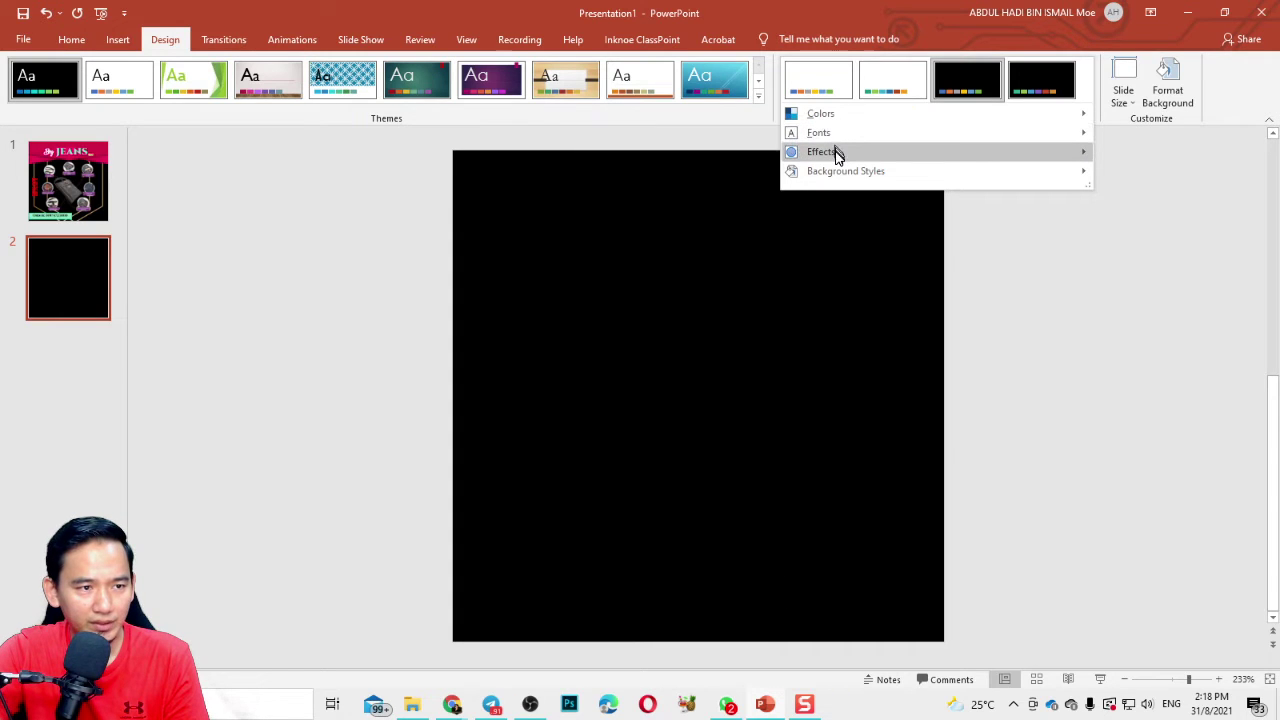
pyautogui.click(1068, 236)
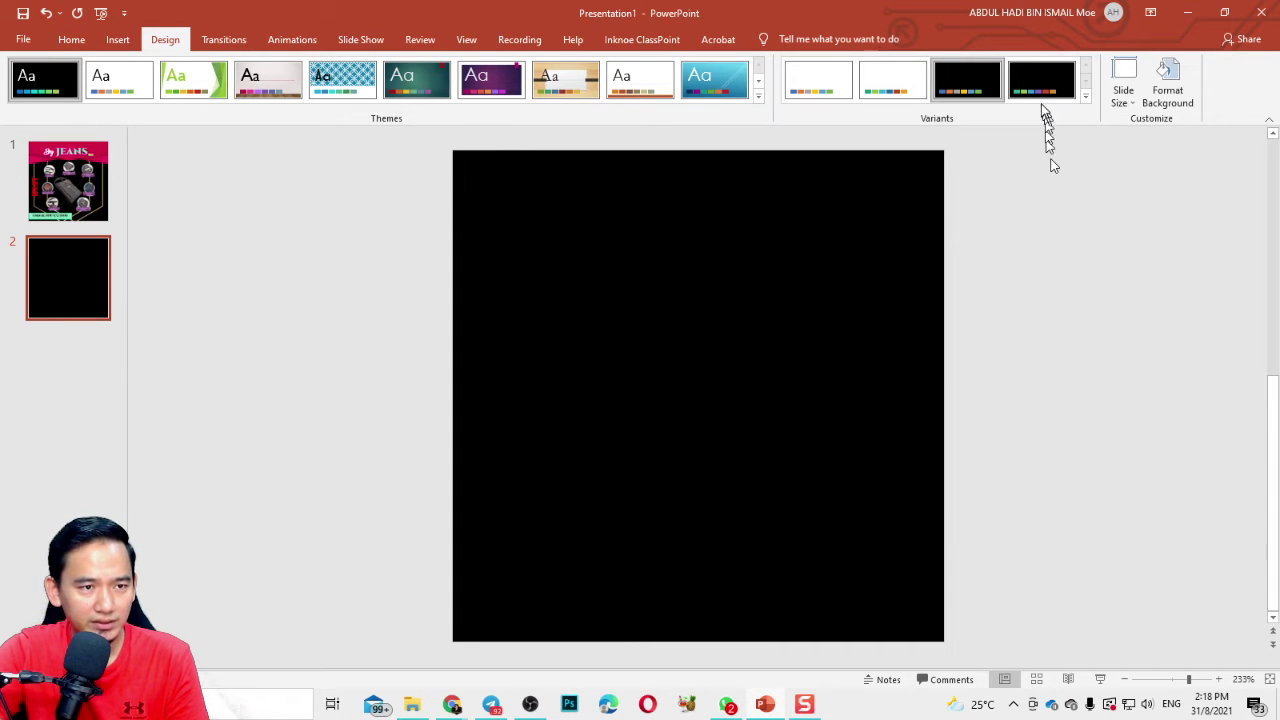
# - Give slide 2 a solid dark navy-blue background fill through Format Background
pyautogui.rightClick(801, 214)
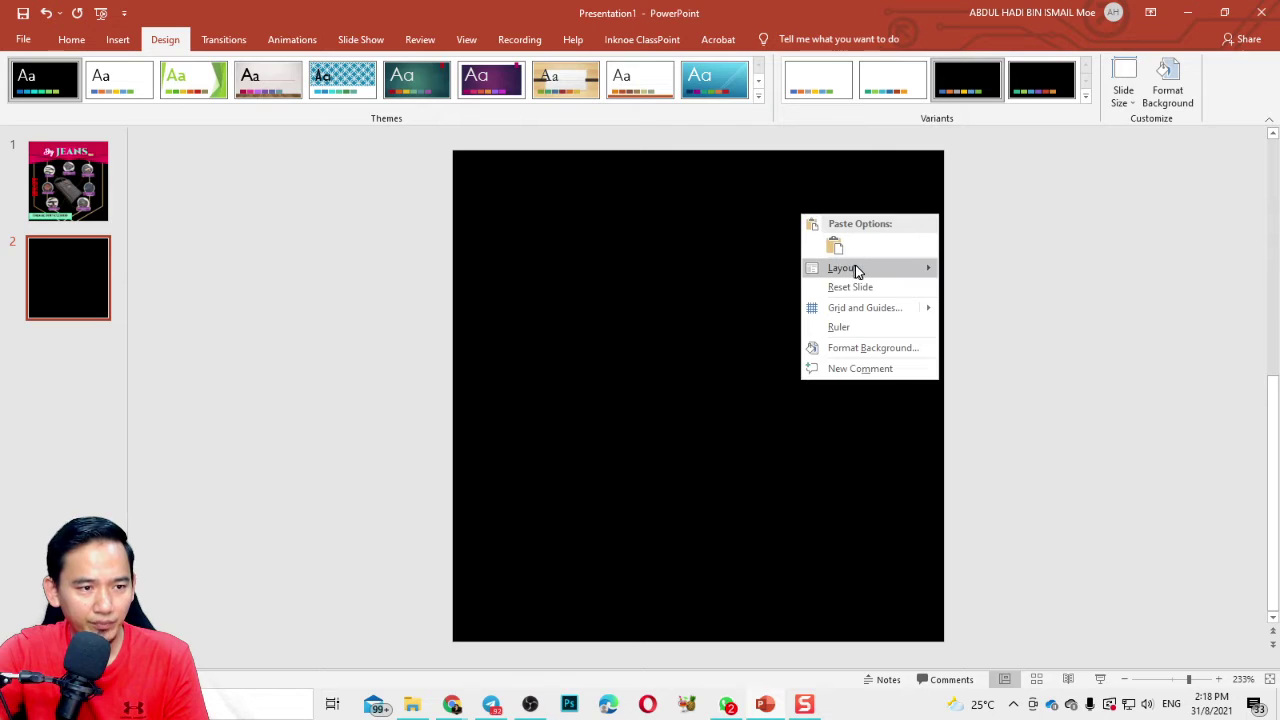
pyautogui.click(880, 348)
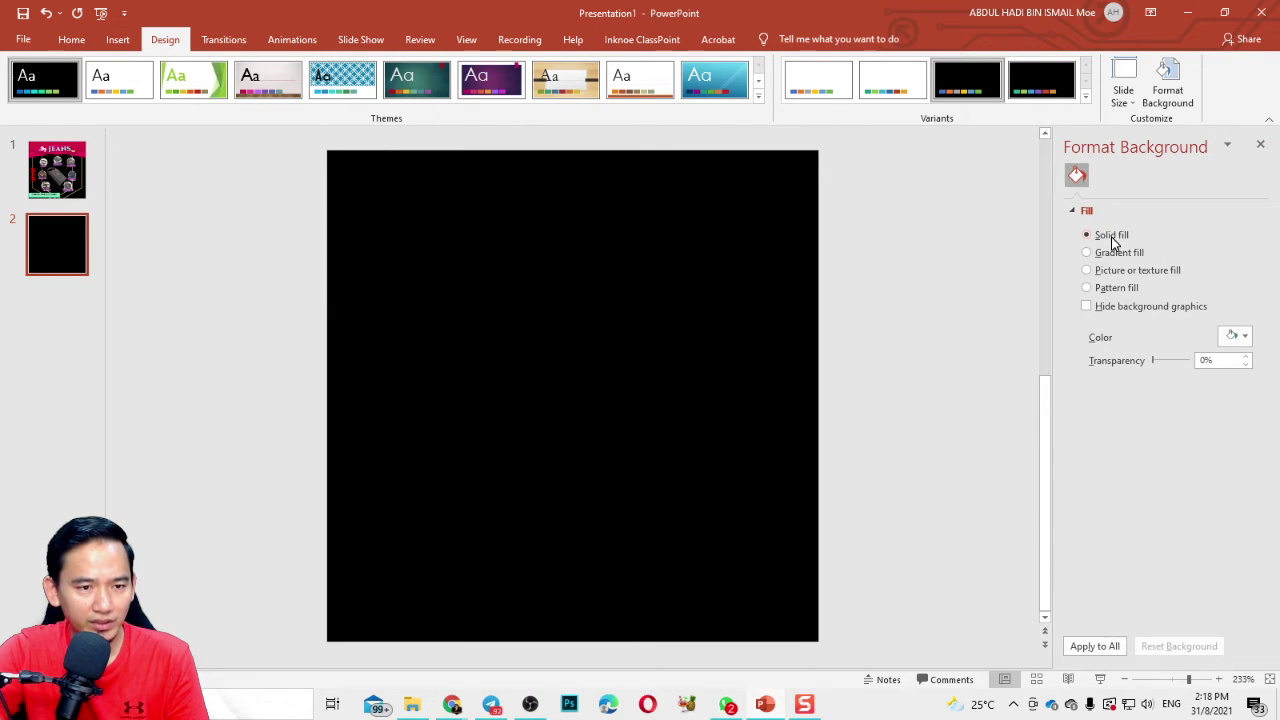
pyautogui.click(1236, 337)
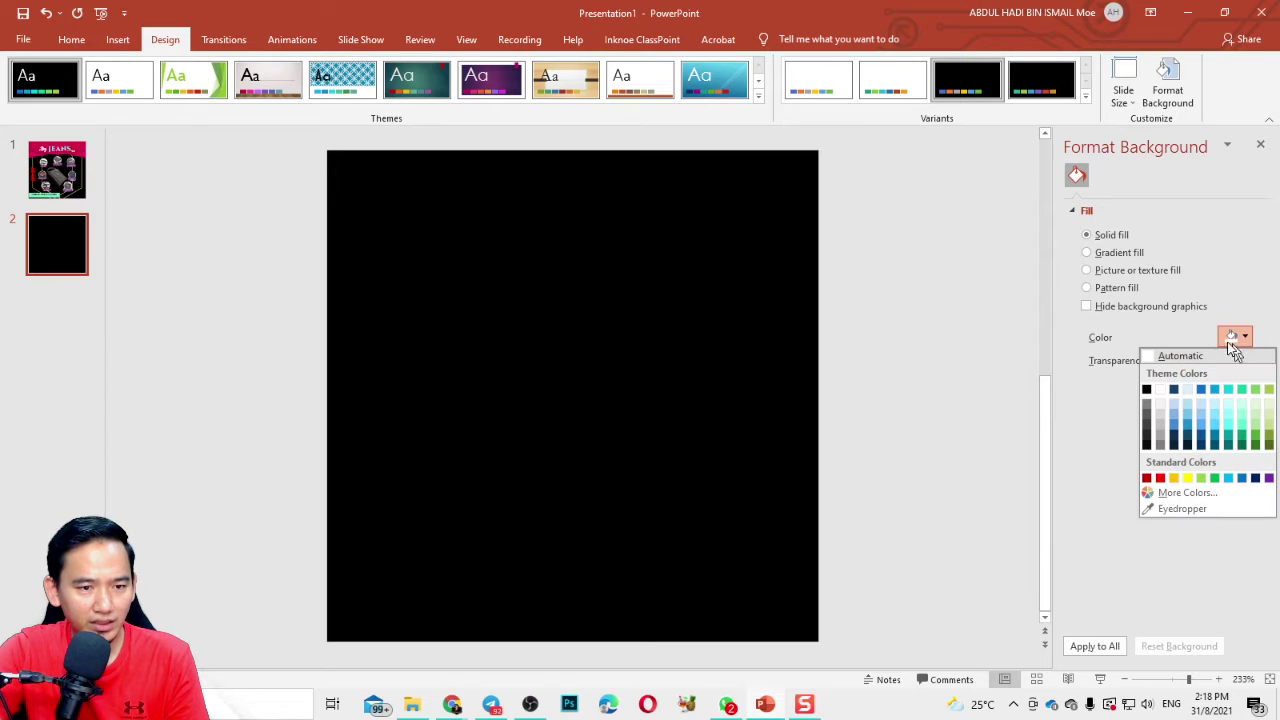
pyautogui.click(1174, 390)
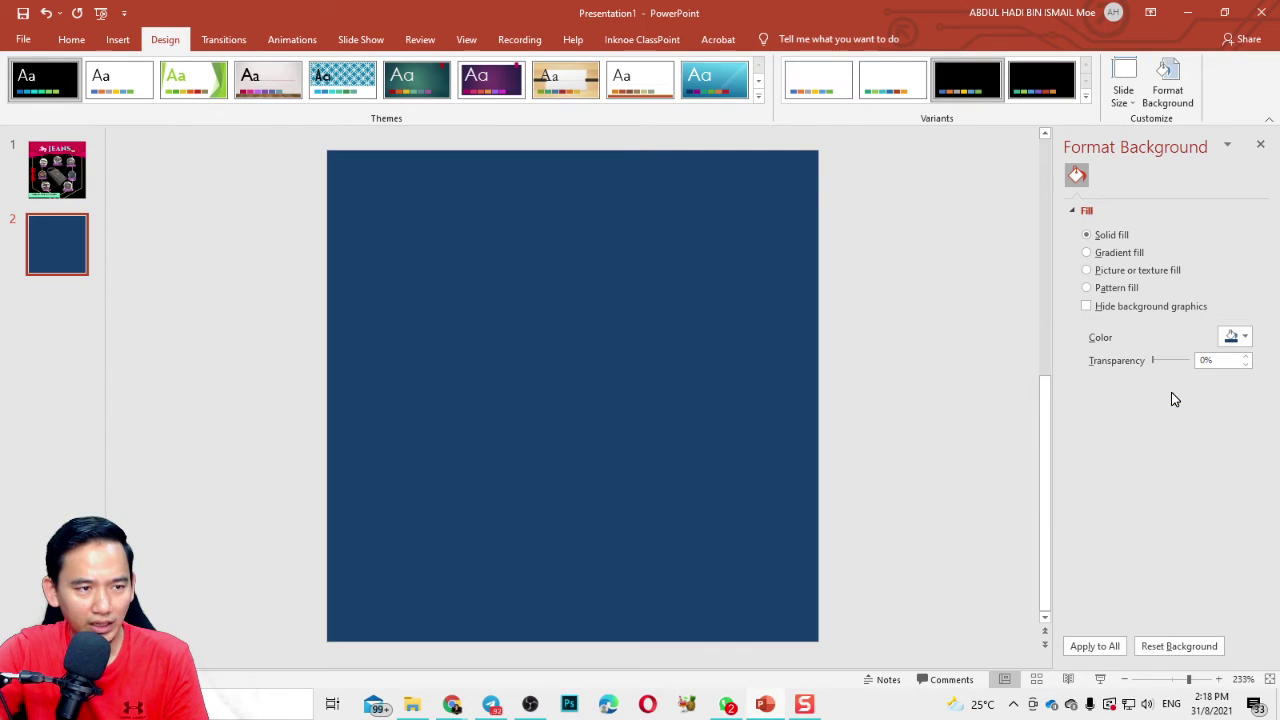
pyautogui.click(1234, 337)
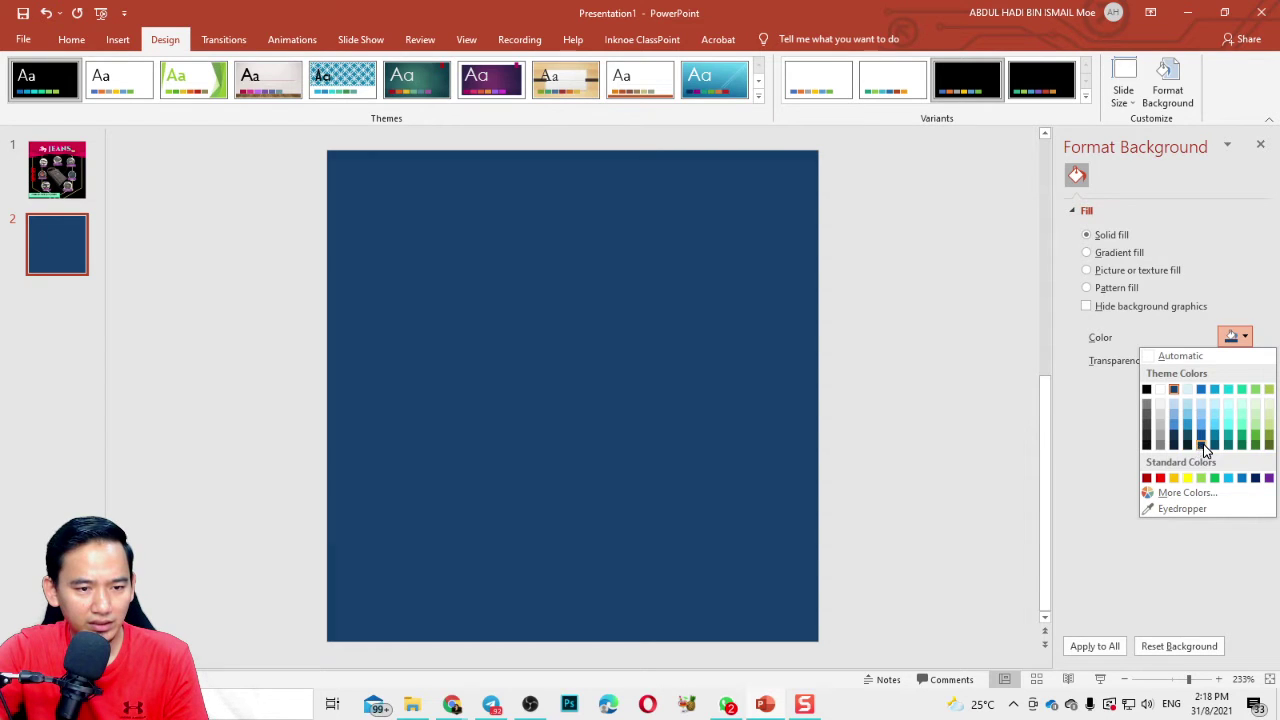
pyautogui.click(1202, 445)
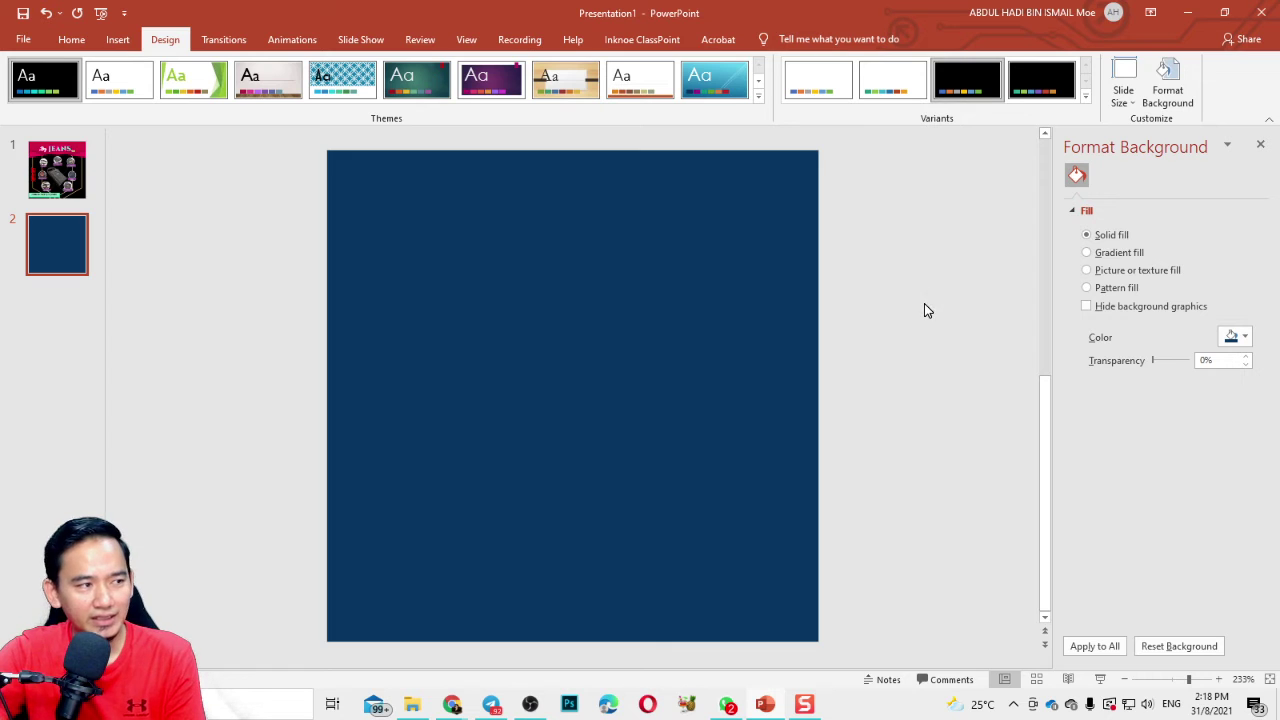
pyautogui.click(80, 42)
pyautogui.click(117, 42)
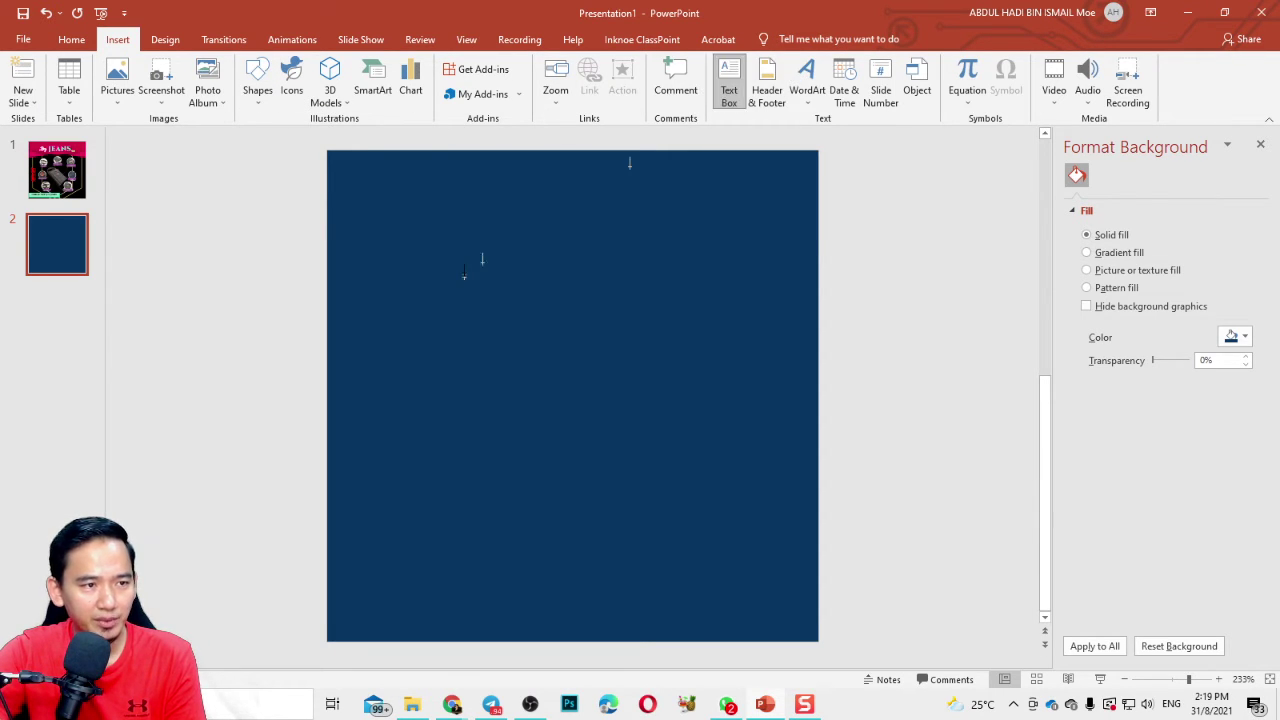
# - Add a text box in the upper left containing the word 'Pengilap'
pyautogui.click(445, 233)
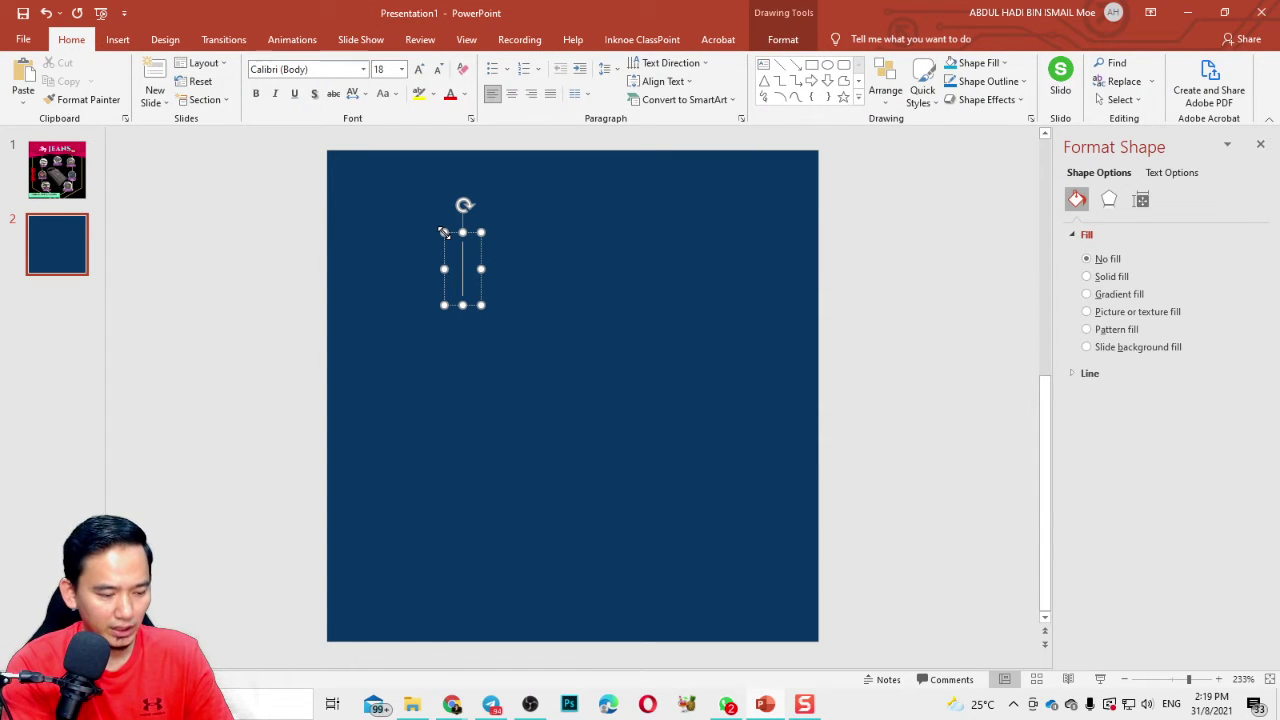
pyautogui.write('pENGIL')
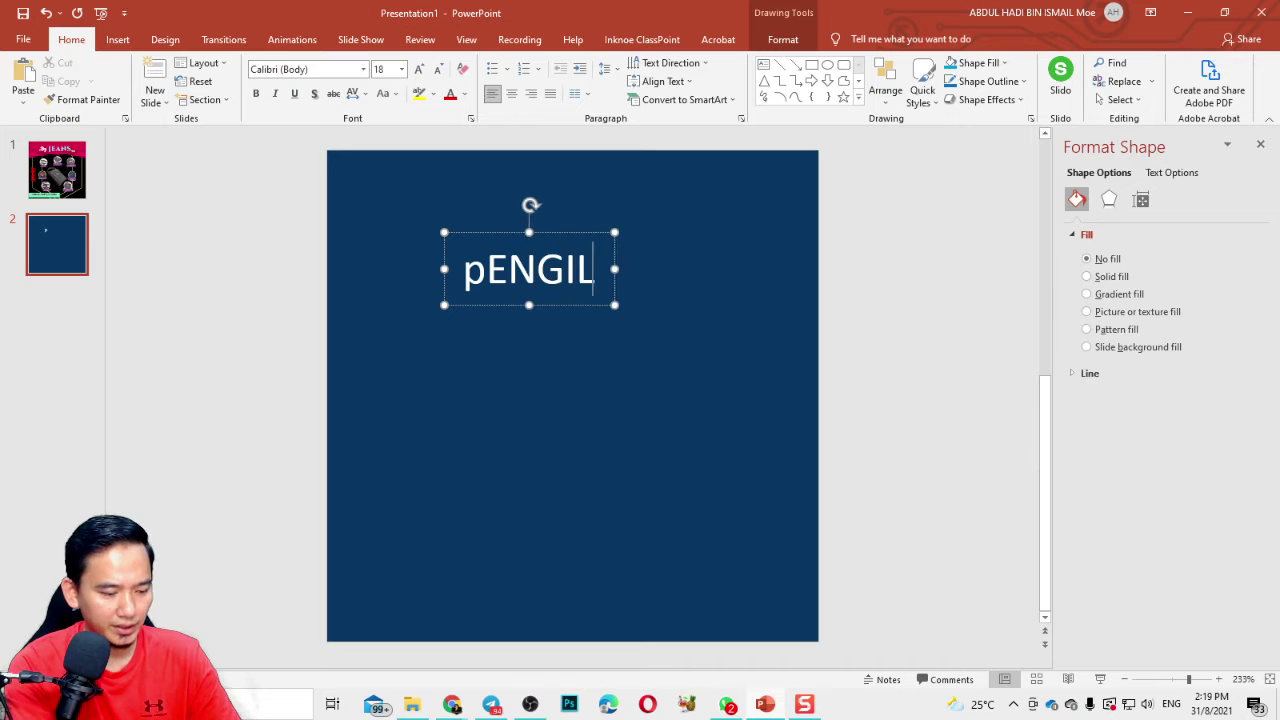
pyautogui.write('AP')
pyautogui.press('BackSpace')
pyautogui.press('BackSpace')
pyautogui.press('BackSpace')
pyautogui.press('BackSpace')
pyautogui.press('BackSpace')
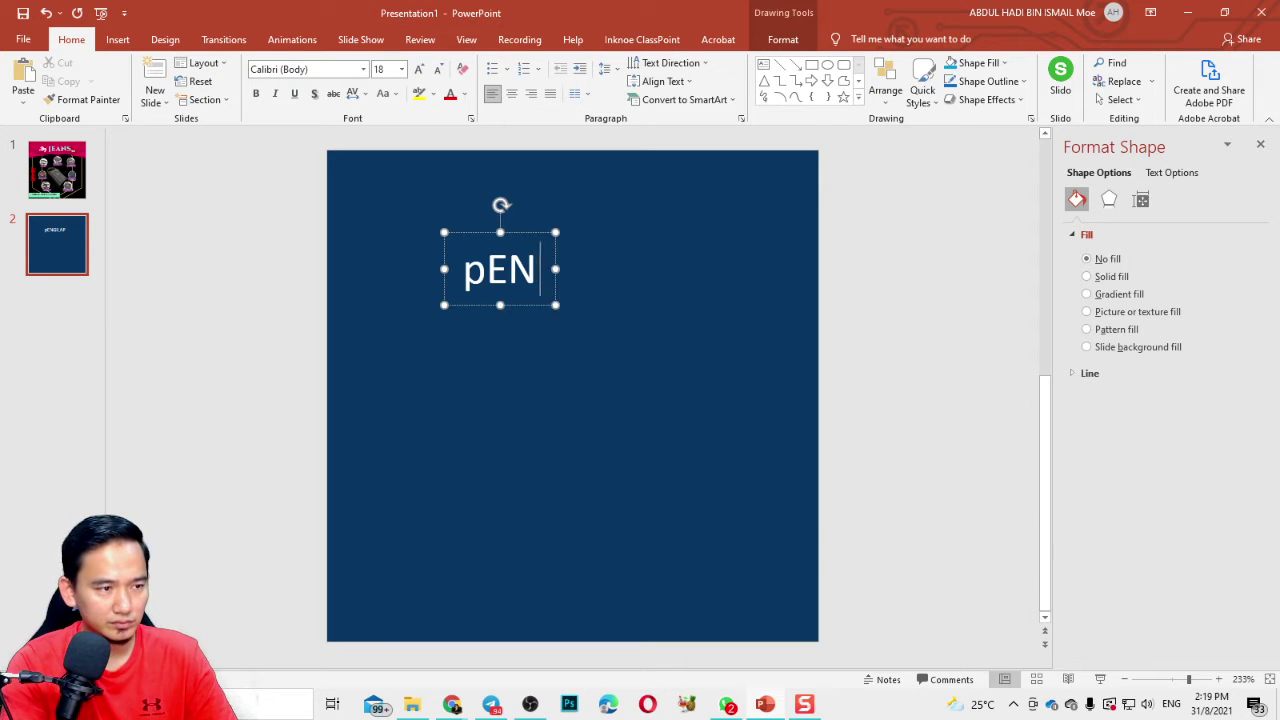
pyautogui.press('BackSpace')
pyautogui.press('BackSpace')
pyautogui.press('BackSpace')
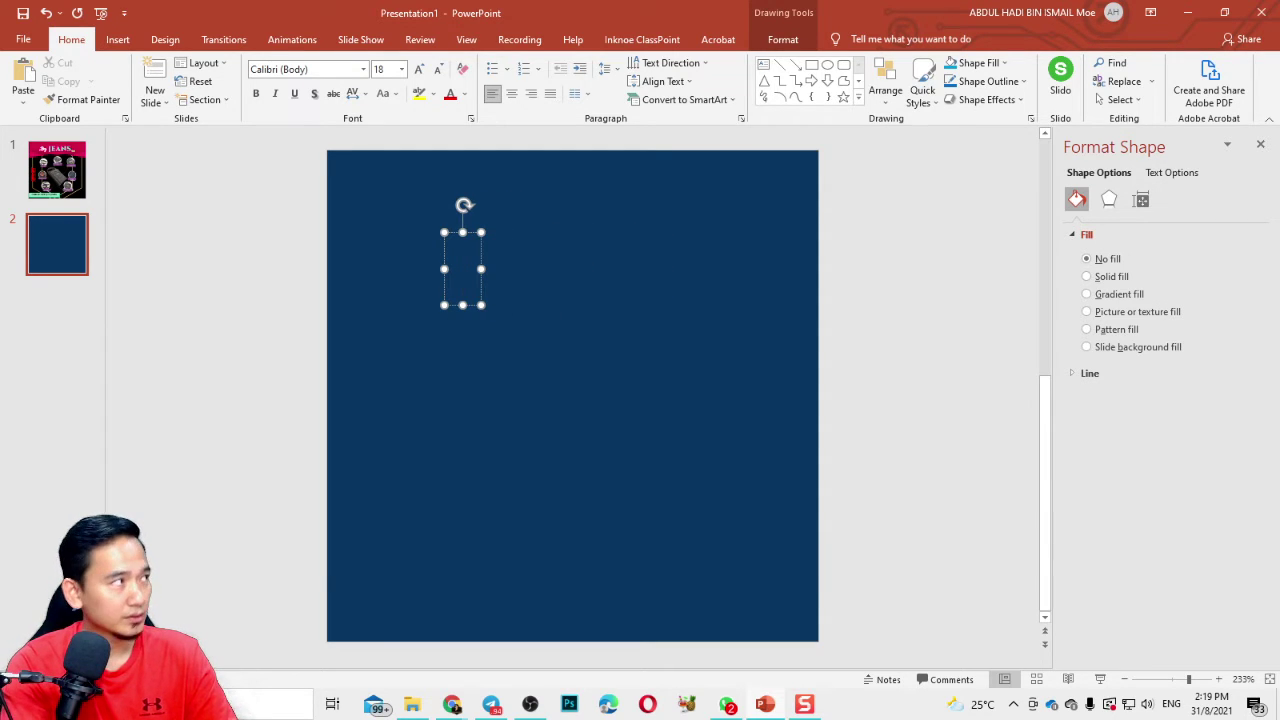
pyautogui.write('Peng')
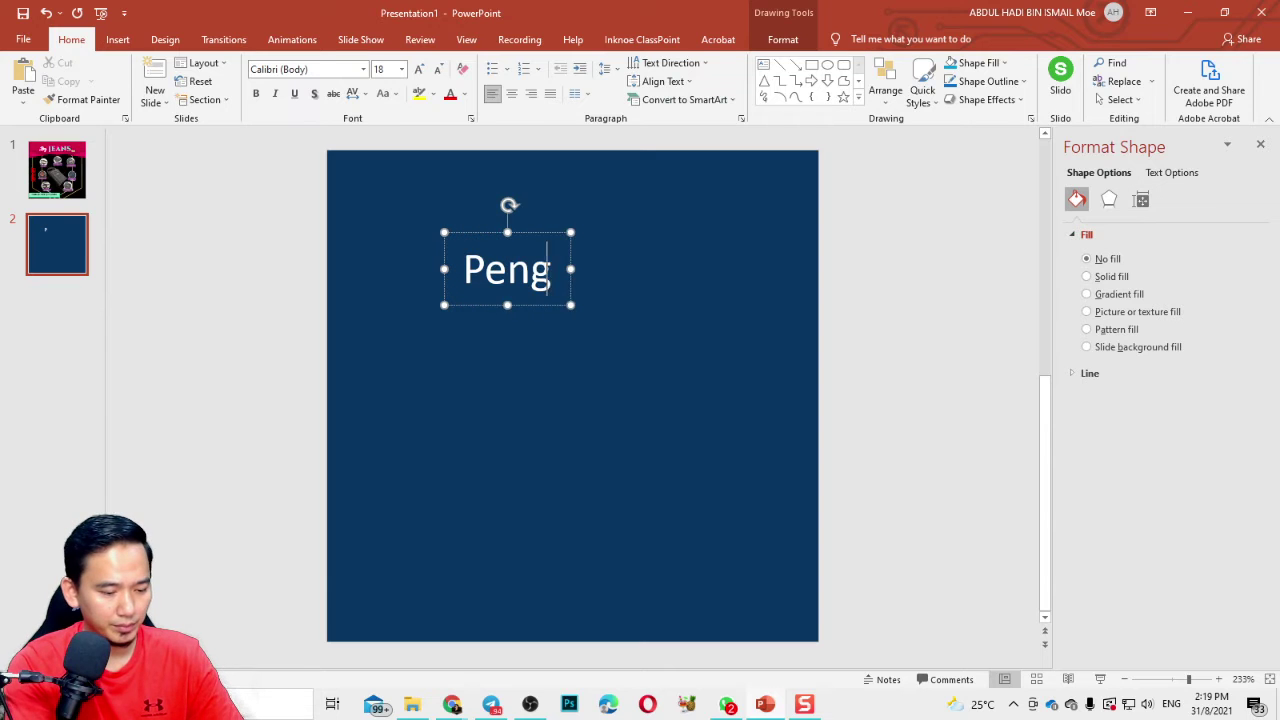
pyautogui.write('ilap')
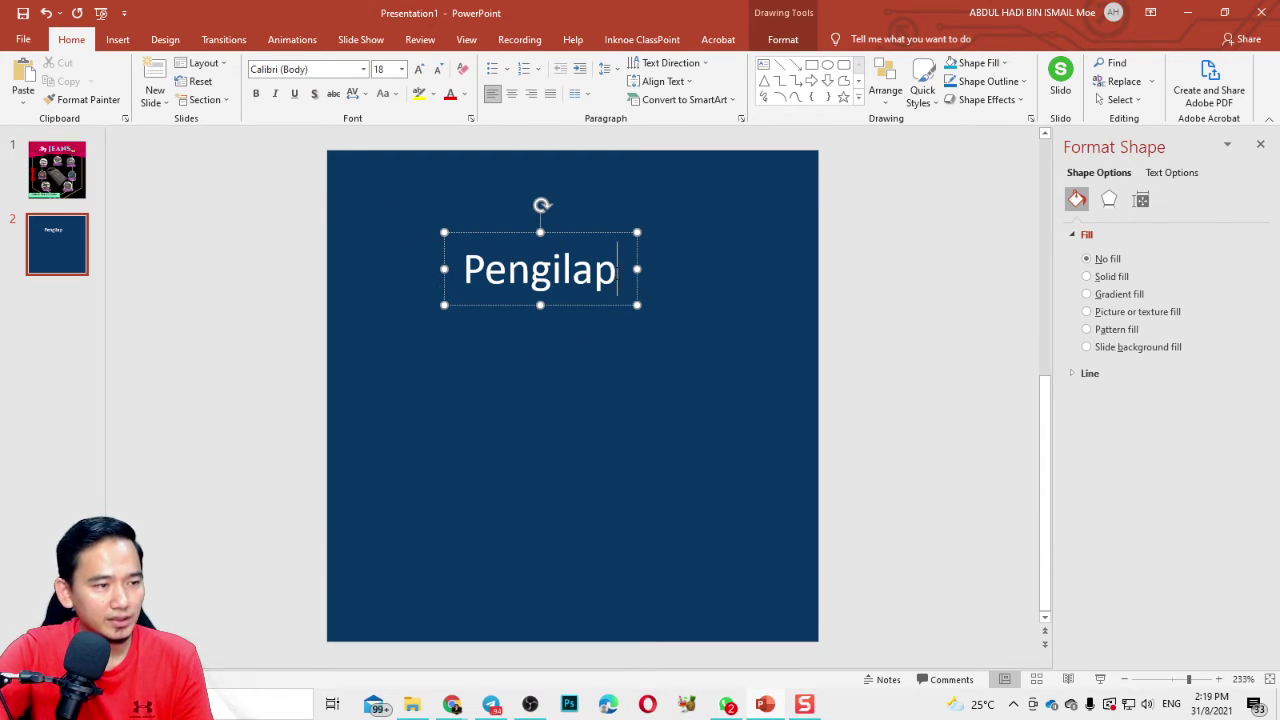
# - Set 'Pengilap' in the Amarillo font and widen its box to fit one line
pyautogui.moveTo(630, 268); pyautogui.dragTo(442, 268)
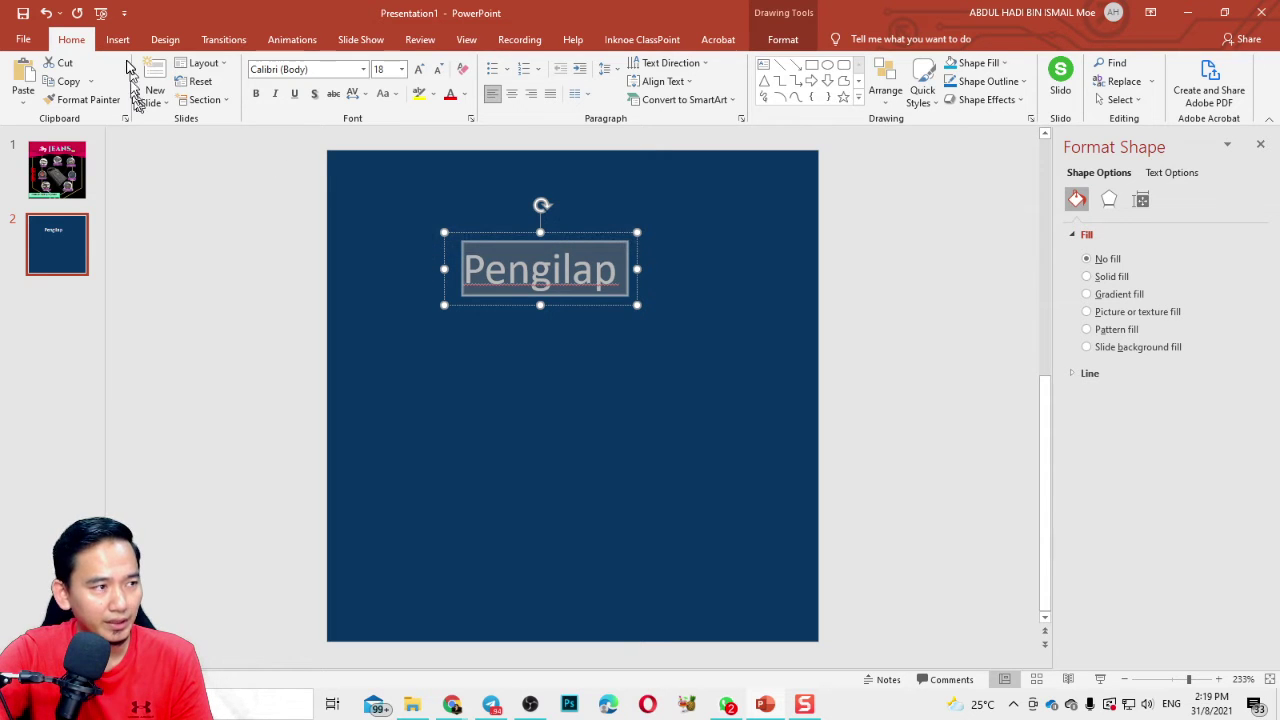
pyautogui.click(363, 71)
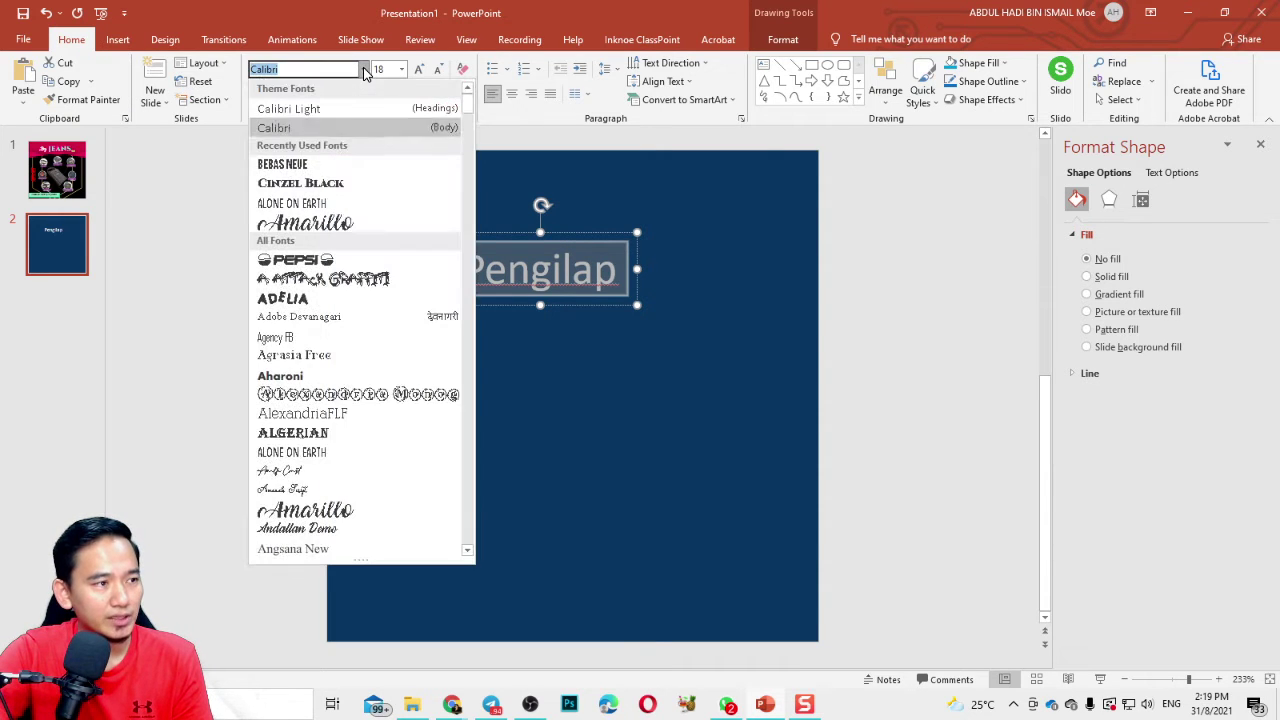
pyautogui.click(336, 226)
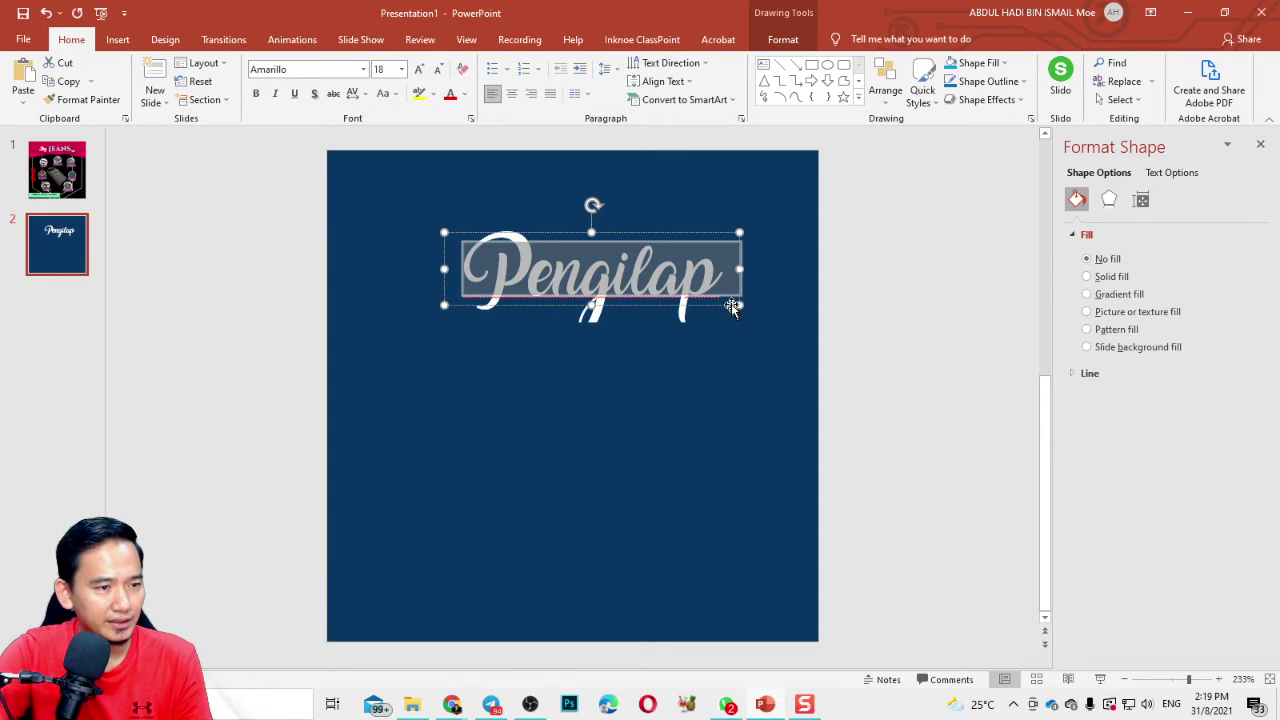
pyautogui.moveTo(739, 305); pyautogui.dragTo(661, 272)
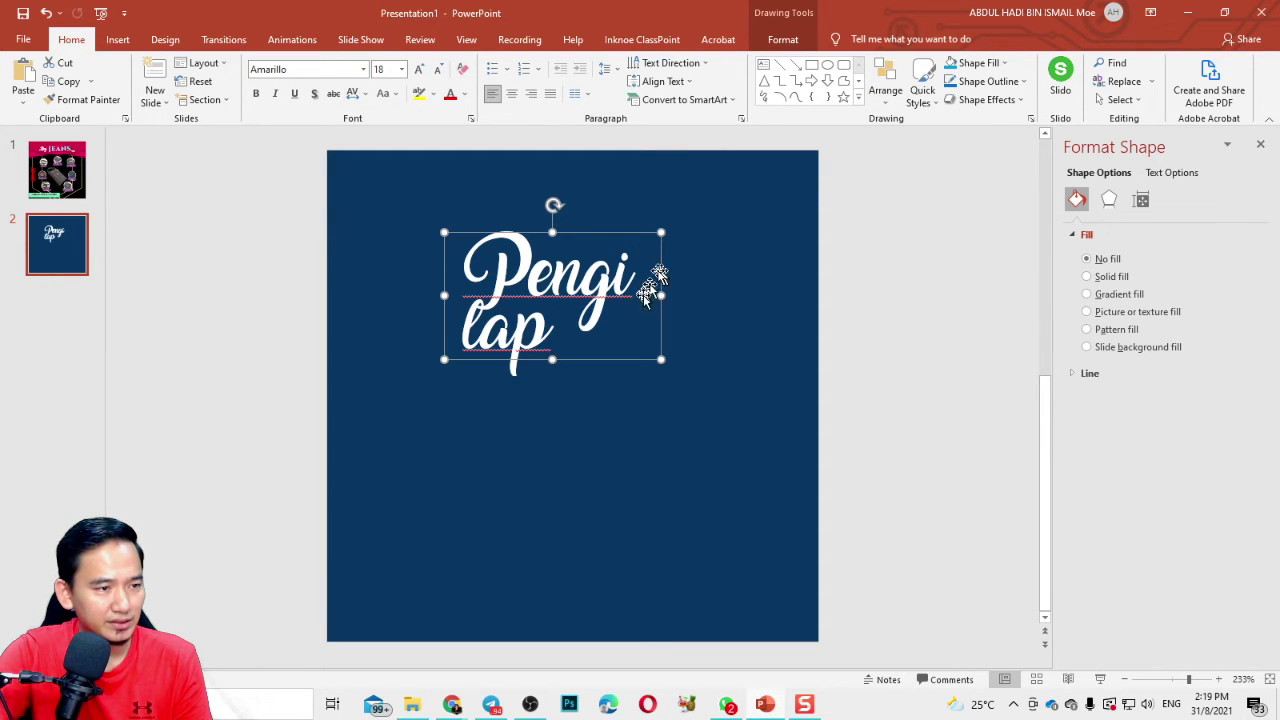
pyautogui.moveTo(661, 360)
pyautogui.mouseDown()
pyautogui.moveTo(773, 305)
pyautogui.moveTo(606, 270)
pyautogui.moveTo(660, 262)
pyautogui.moveTo(475, 263)
pyautogui.mouseUp()
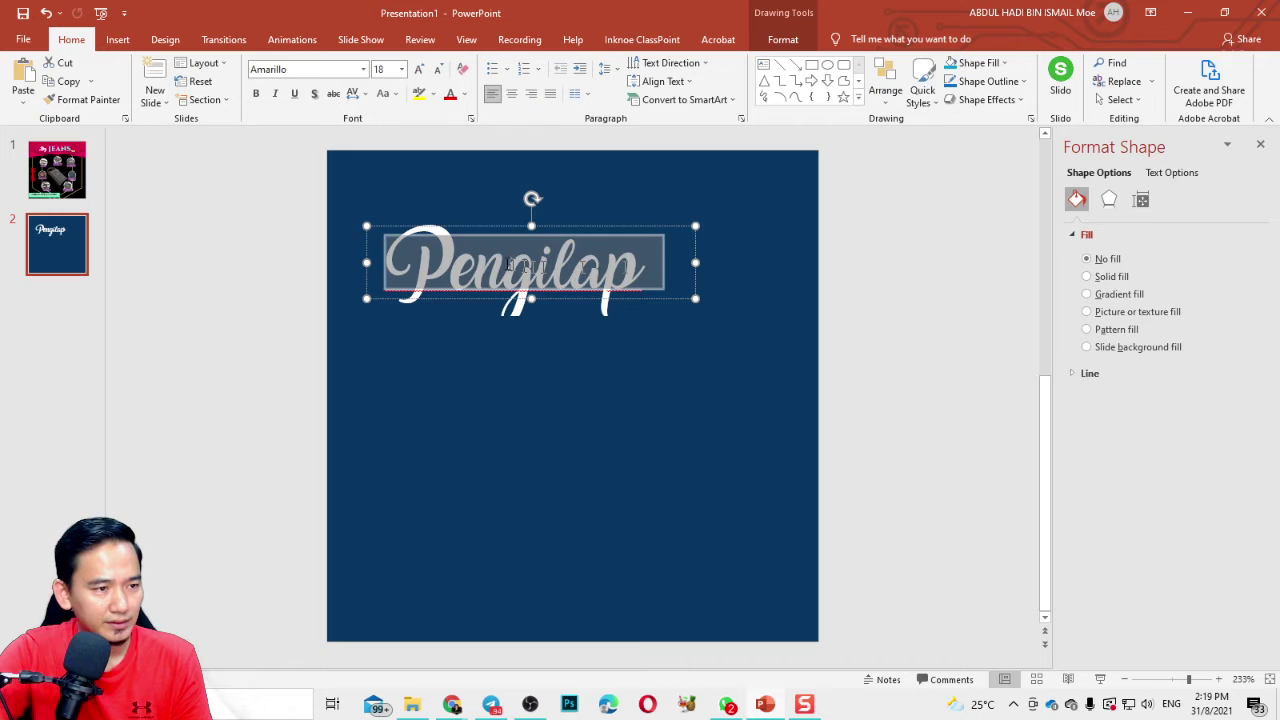
# - Shrink 'Pengilap' to 10.5 pt and move it to the top of the slide
pyautogui.click(438, 75)
pyautogui.click(438, 75)
pyautogui.click(438, 75)
pyautogui.click(438, 75)
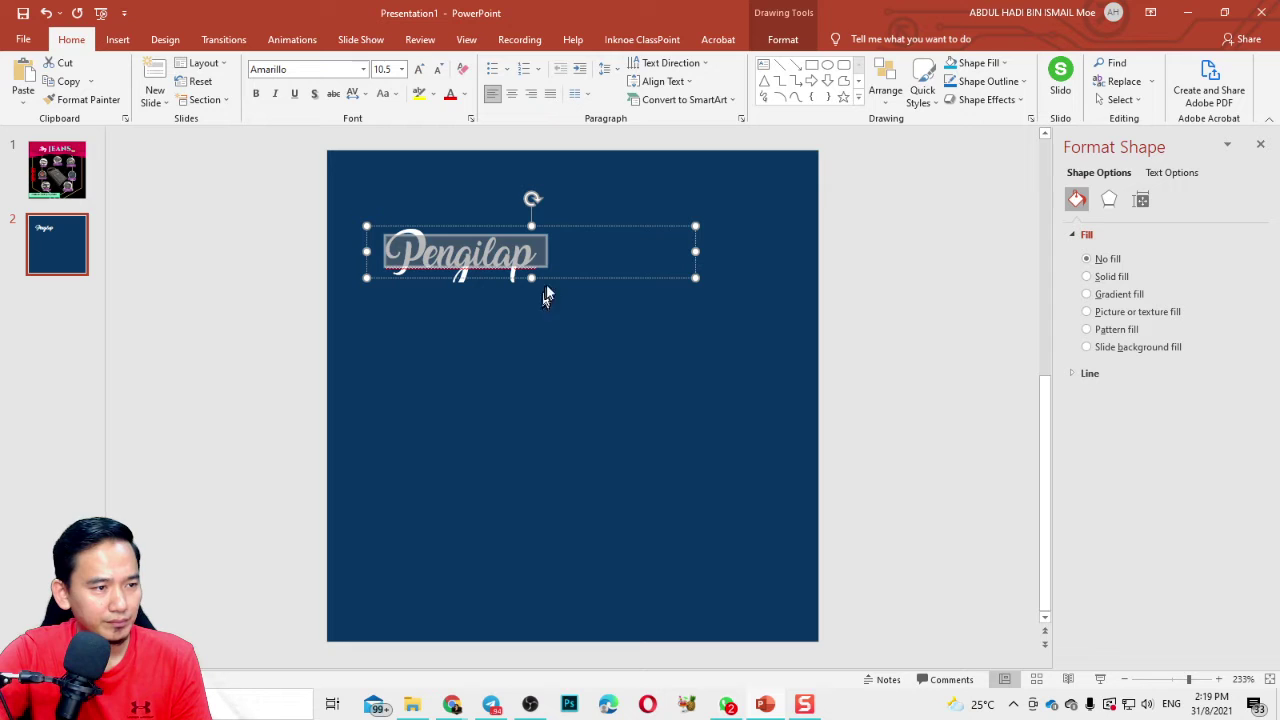
pyautogui.moveTo(555, 283); pyautogui.dragTo(571, 252)
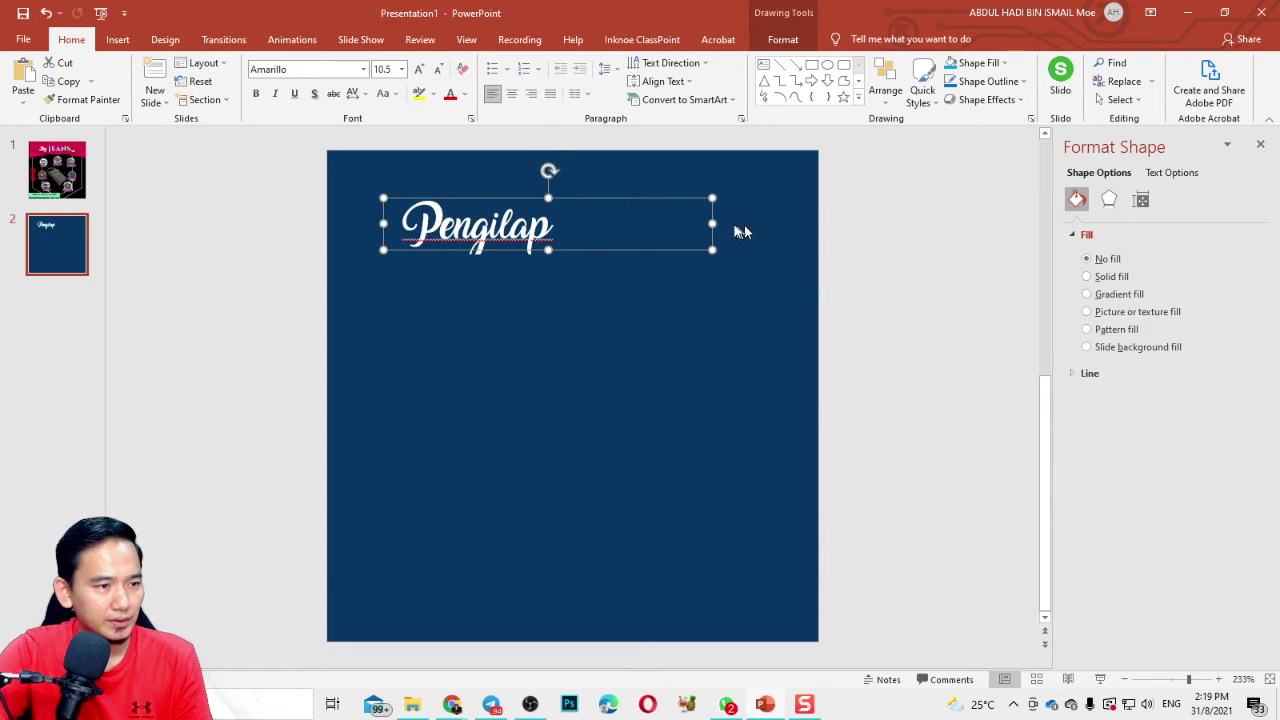
pyautogui.moveTo(712, 222)
pyautogui.mouseDown()
pyautogui.moveTo(562, 221)
pyautogui.moveTo(573, 220)
pyautogui.mouseUp()
pyautogui.click(593, 308)
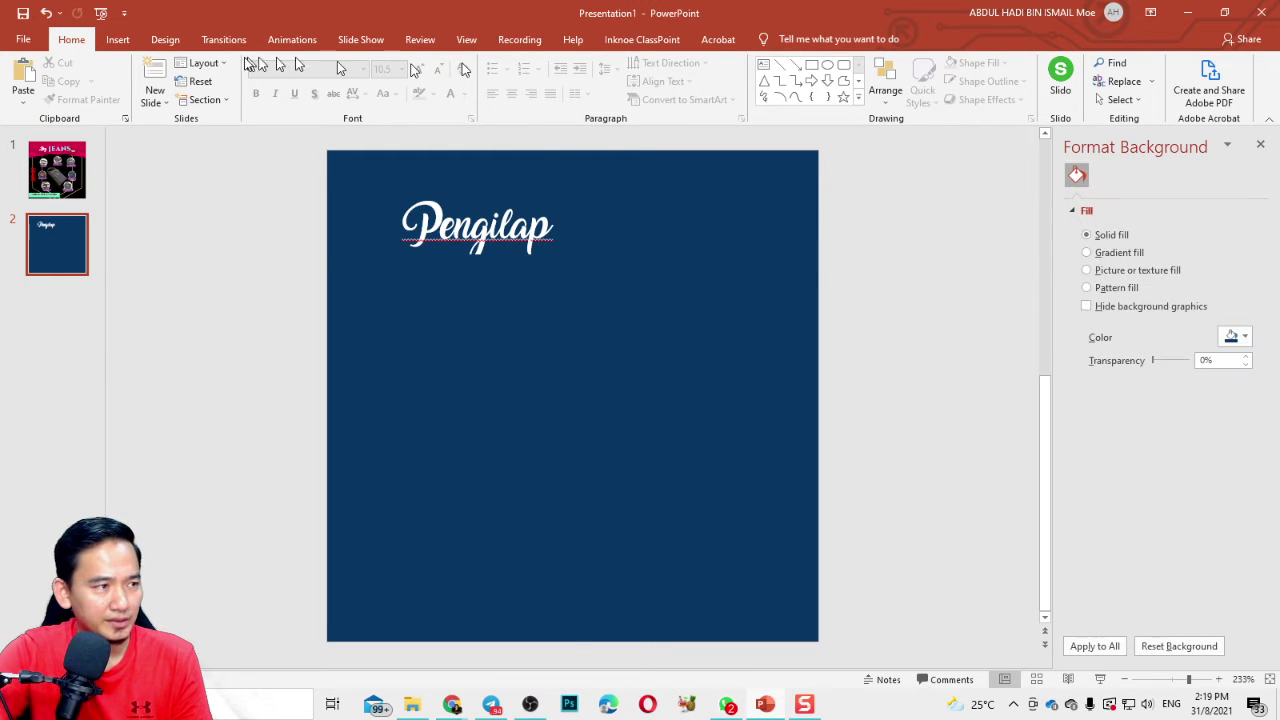
# - Insert a new text box containing the word 'KASUT'
pyautogui.click(120, 40)
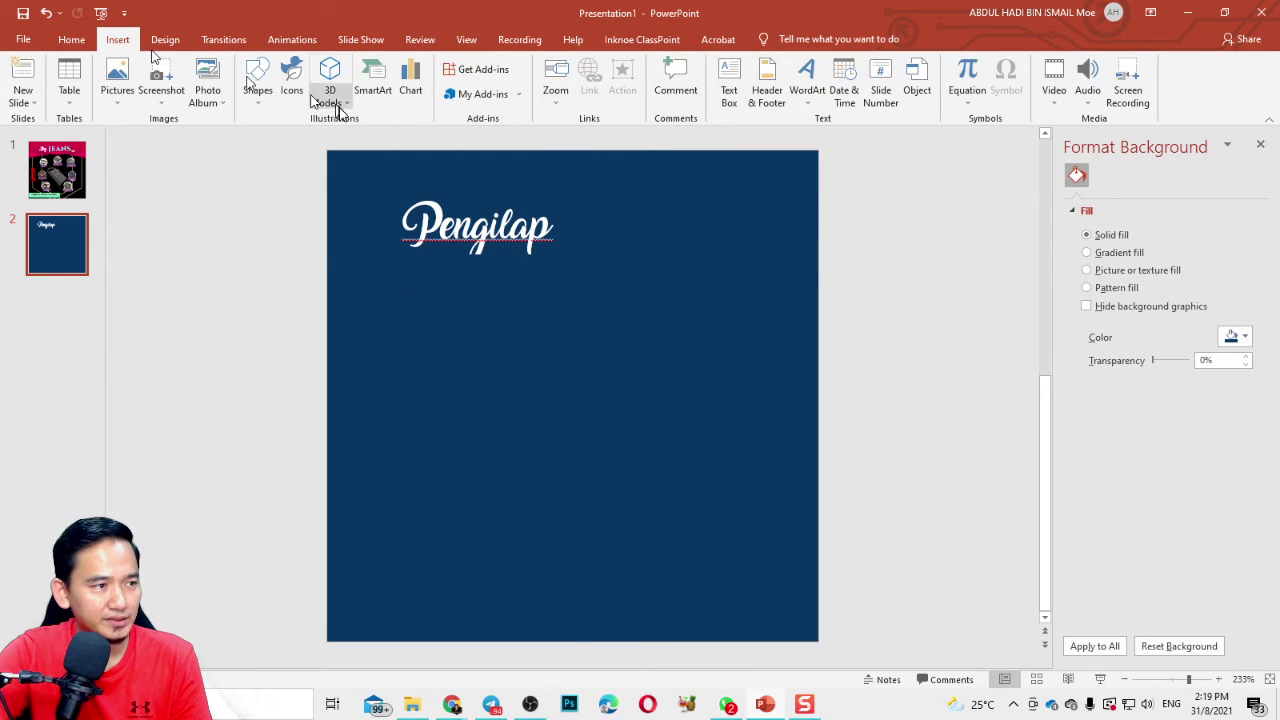
pyautogui.click(731, 80)
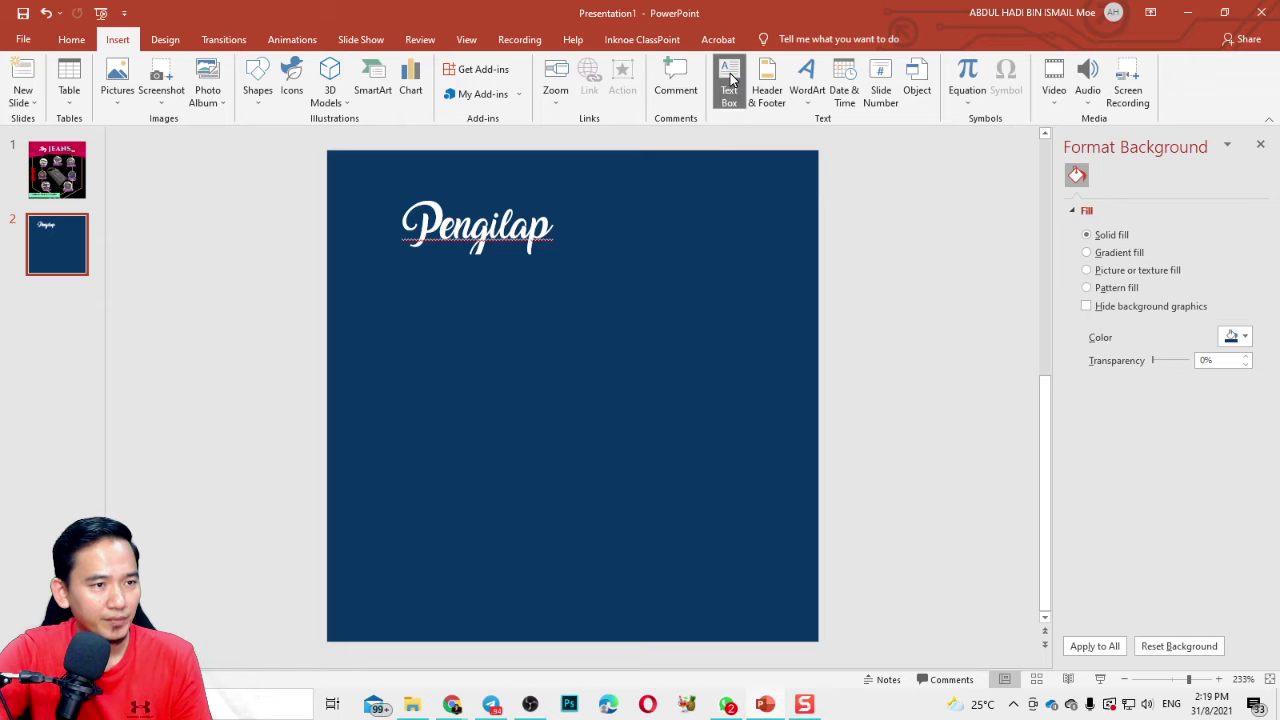
pyautogui.click(701, 323)
pyautogui.write('KA')
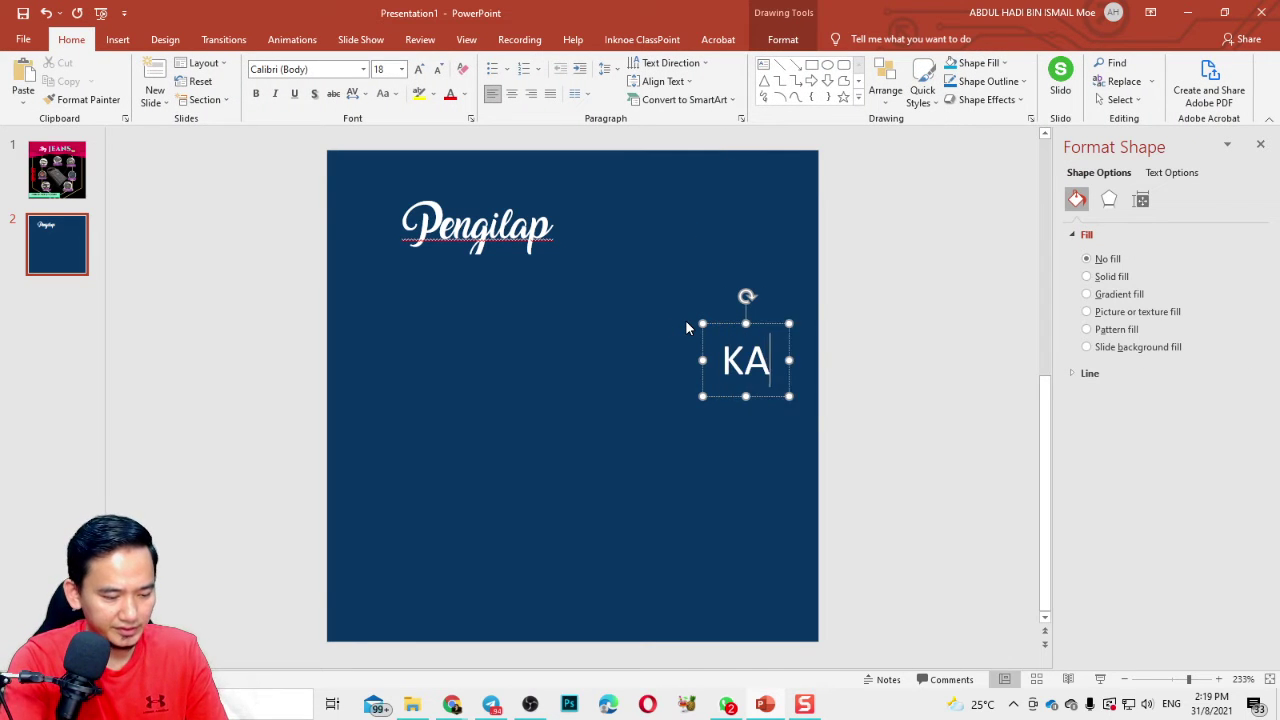
pyautogui.write('SUT')
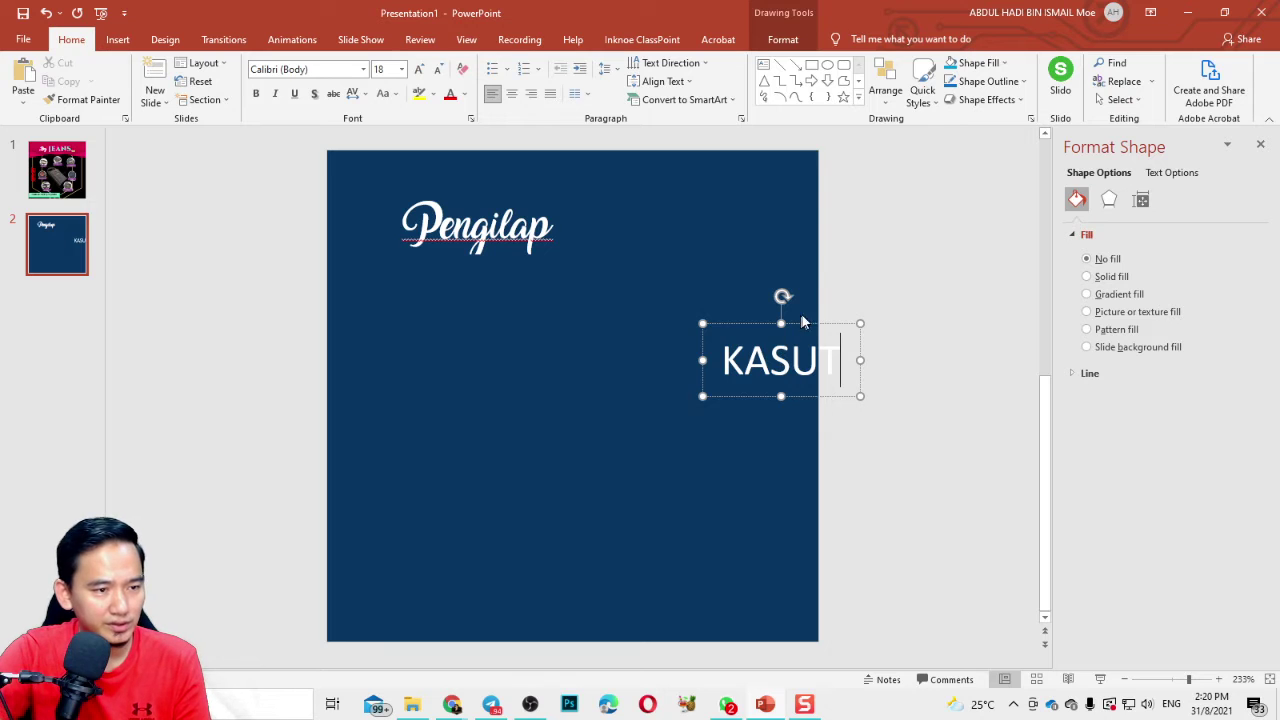
pyautogui.moveTo(802, 324)
pyautogui.mouseDown()
pyautogui.moveTo(660, 312)
pyautogui.moveTo(674, 343)
pyautogui.moveTo(515, 327)
pyautogui.mouseUp()
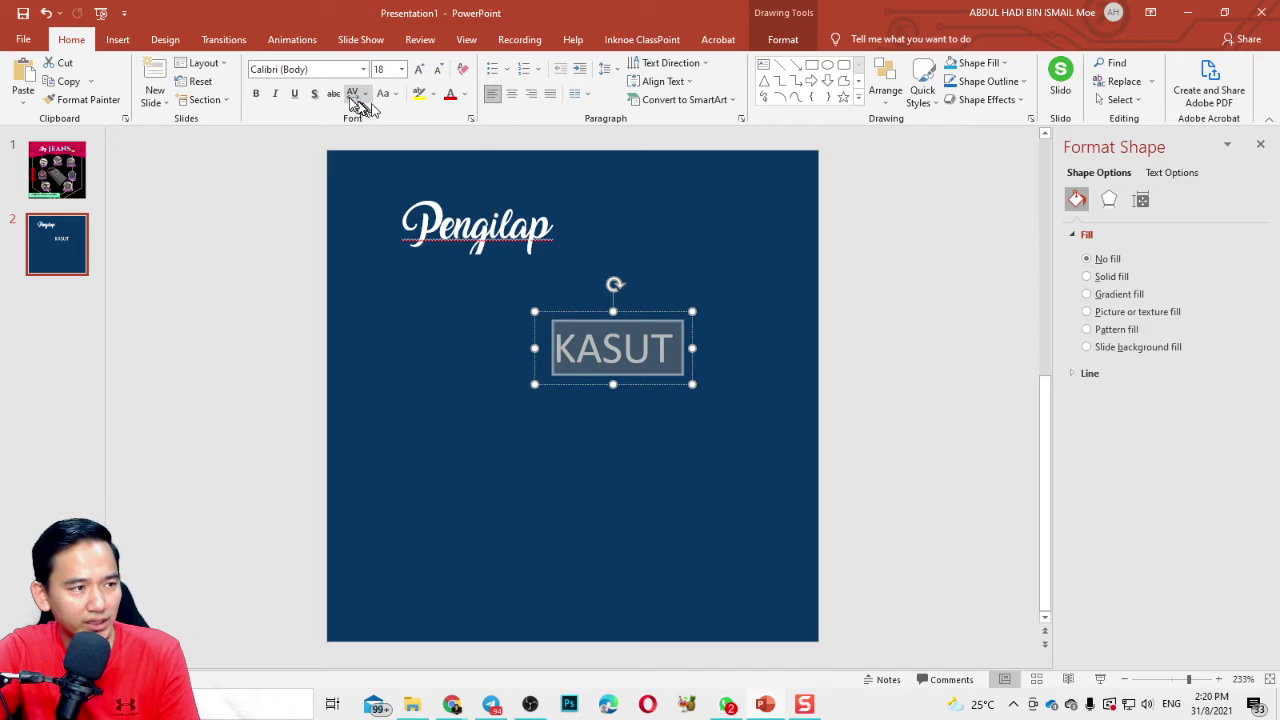
# - Format 'KASUT' in the Cinzel Black font with a yellow font colour
pyautogui.click(364, 69)
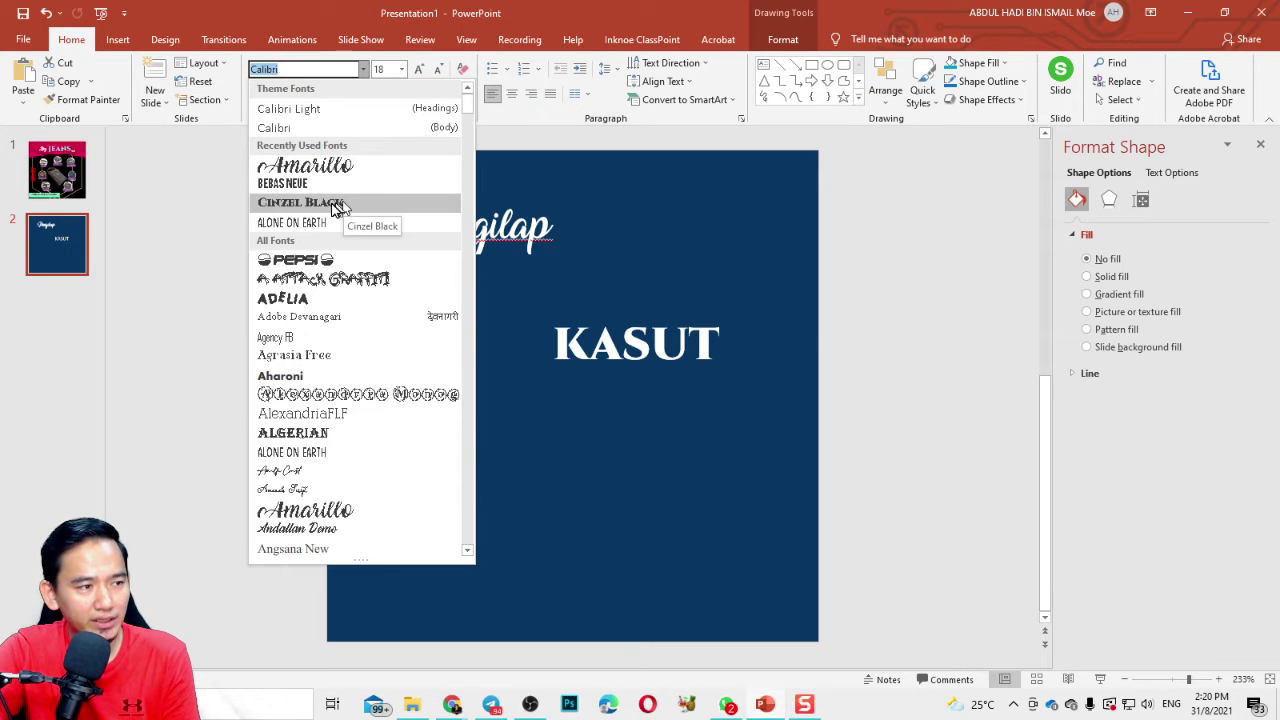
pyautogui.click(333, 204)
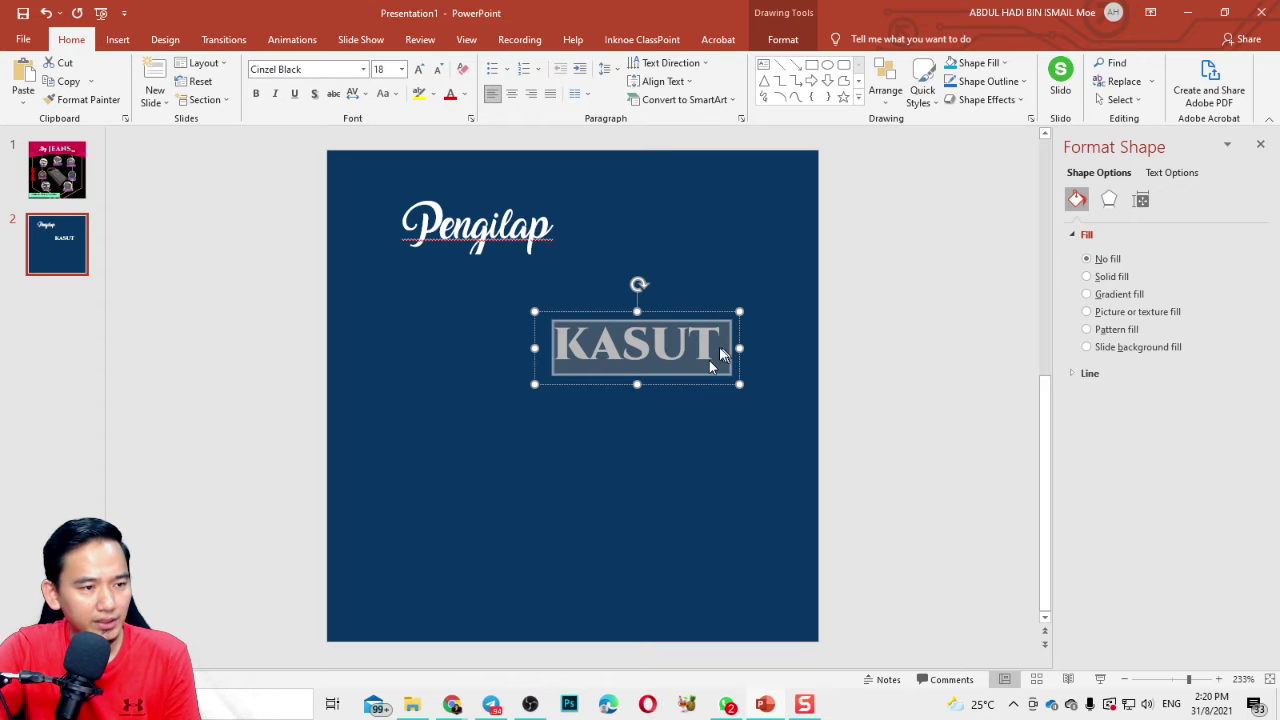
pyautogui.click(118, 40)
pyautogui.click(71, 40)
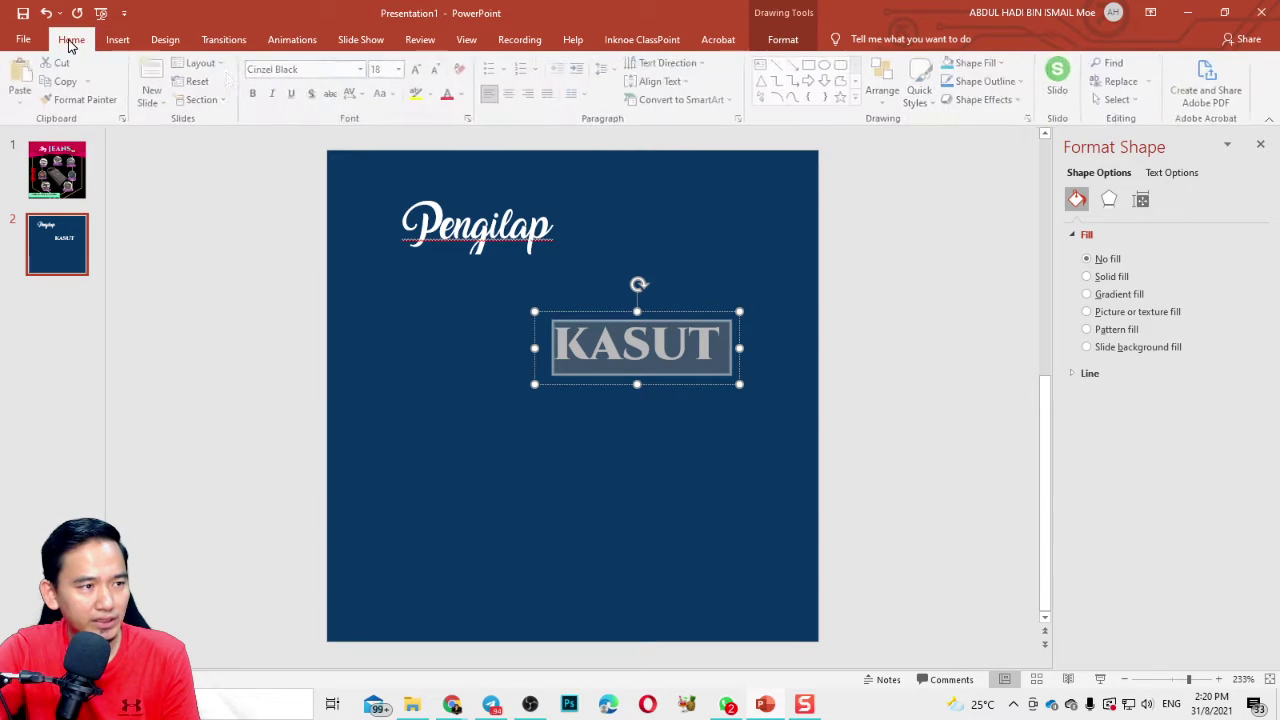
pyautogui.click(465, 95)
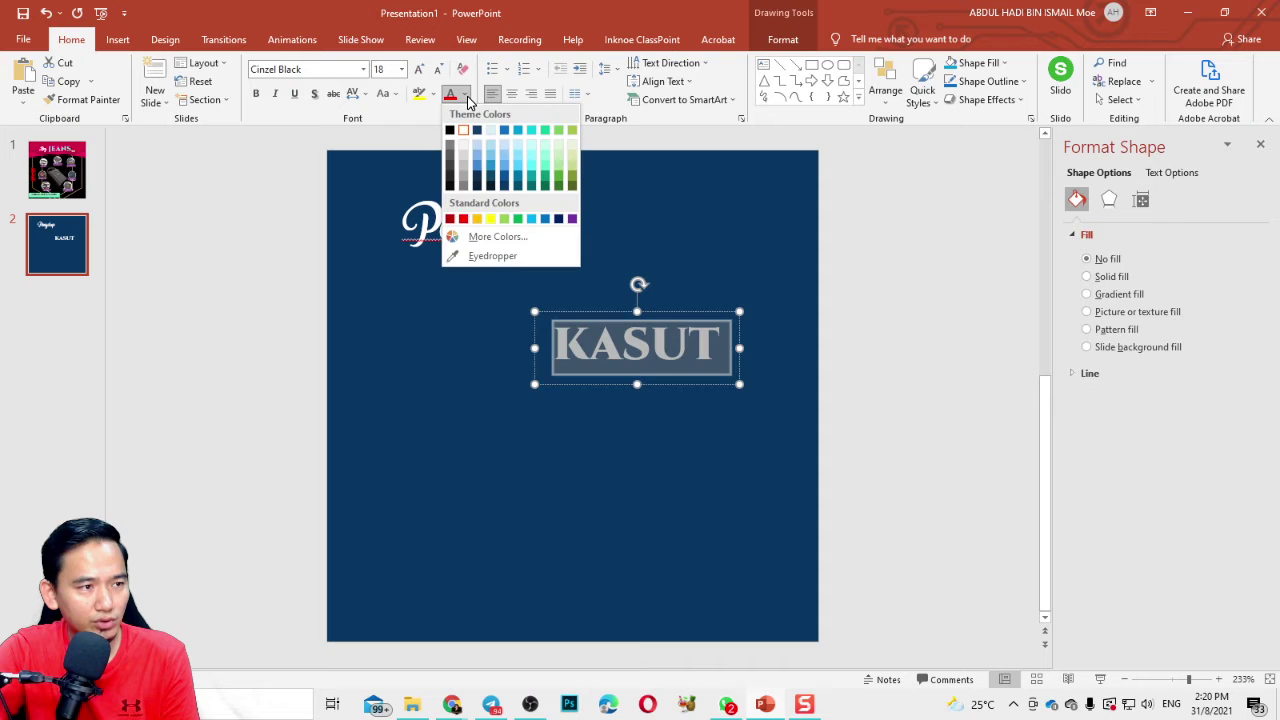
pyautogui.click(489, 219)
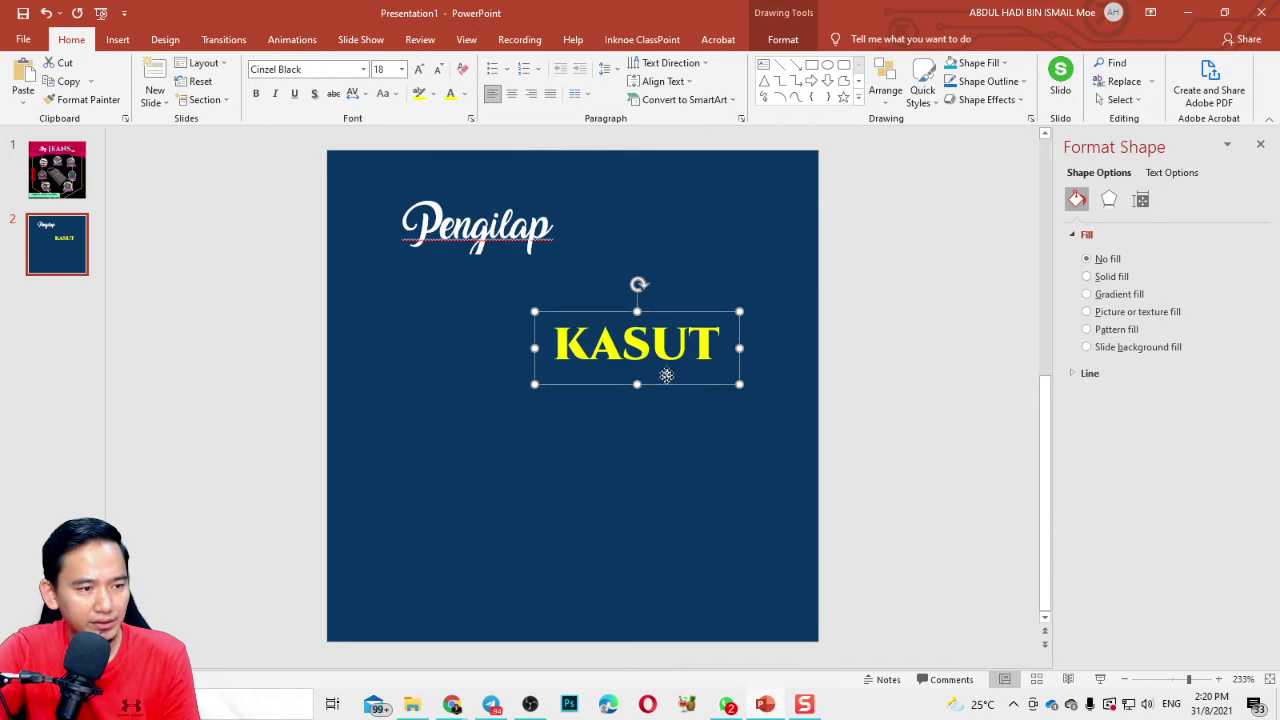
# - Enlarge 'KASUT' to 20 pt and line it up beside 'Pengilap' at the top
pyautogui.moveTo(667, 385); pyautogui.dragTo(677, 260)
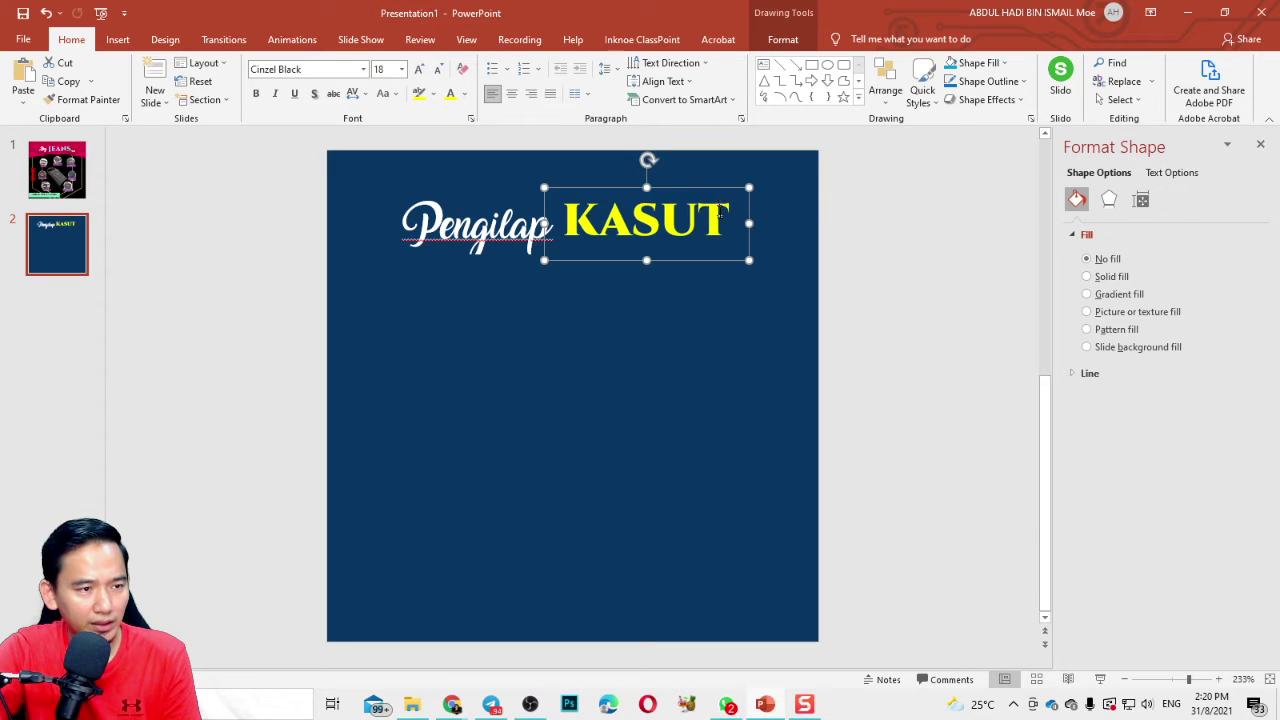
pyautogui.moveTo(730, 220); pyautogui.dragTo(548, 210)
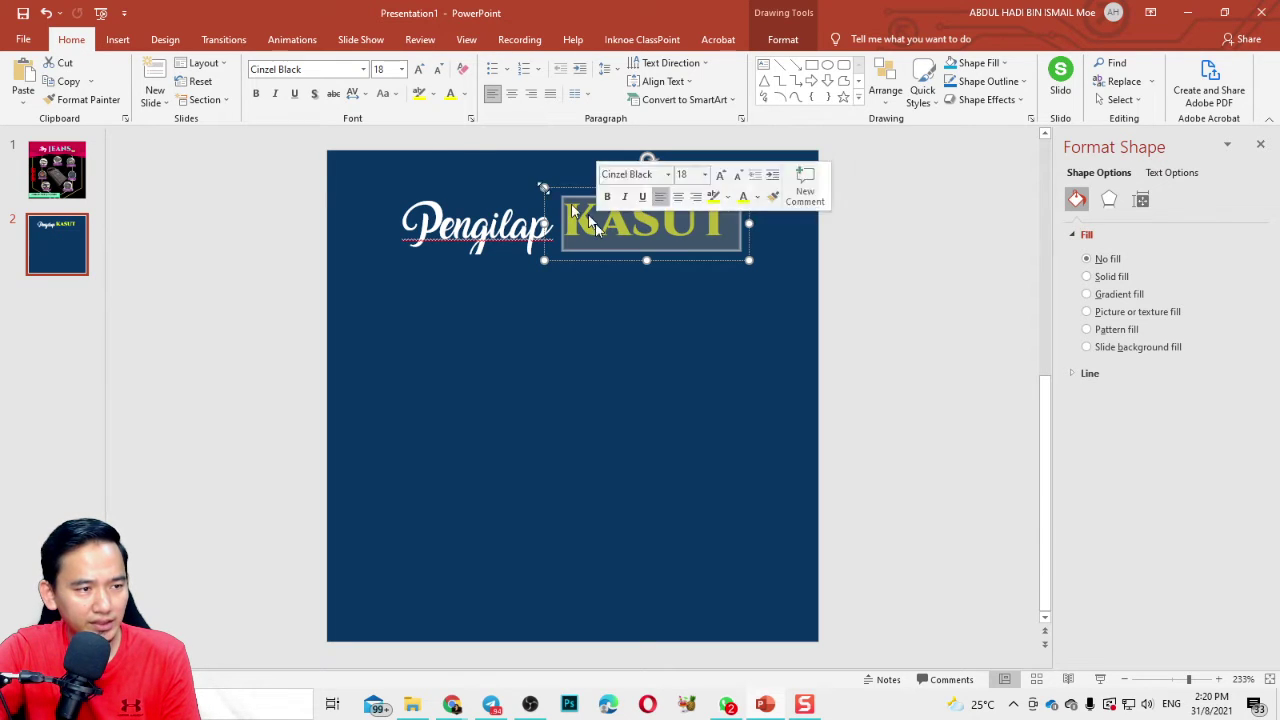
pyautogui.click(418, 71)
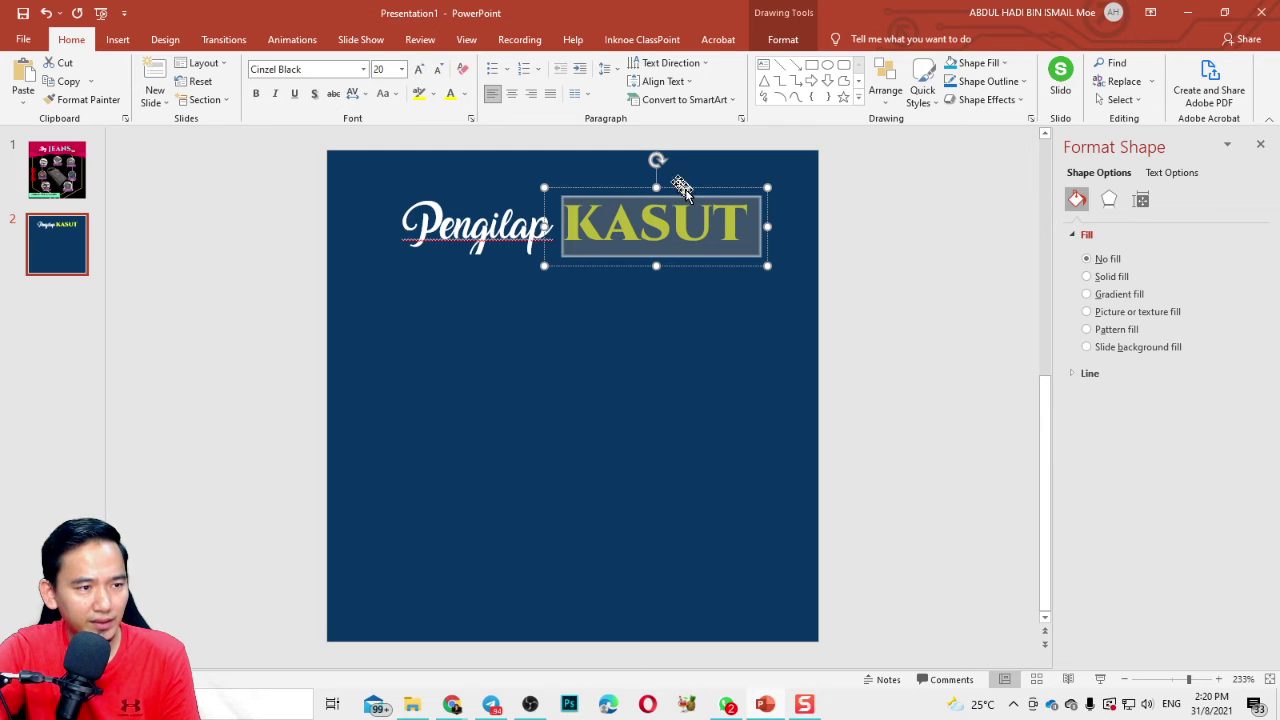
pyautogui.moveTo(683, 190); pyautogui.dragTo(684, 193)
pyautogui.click(871, 229)
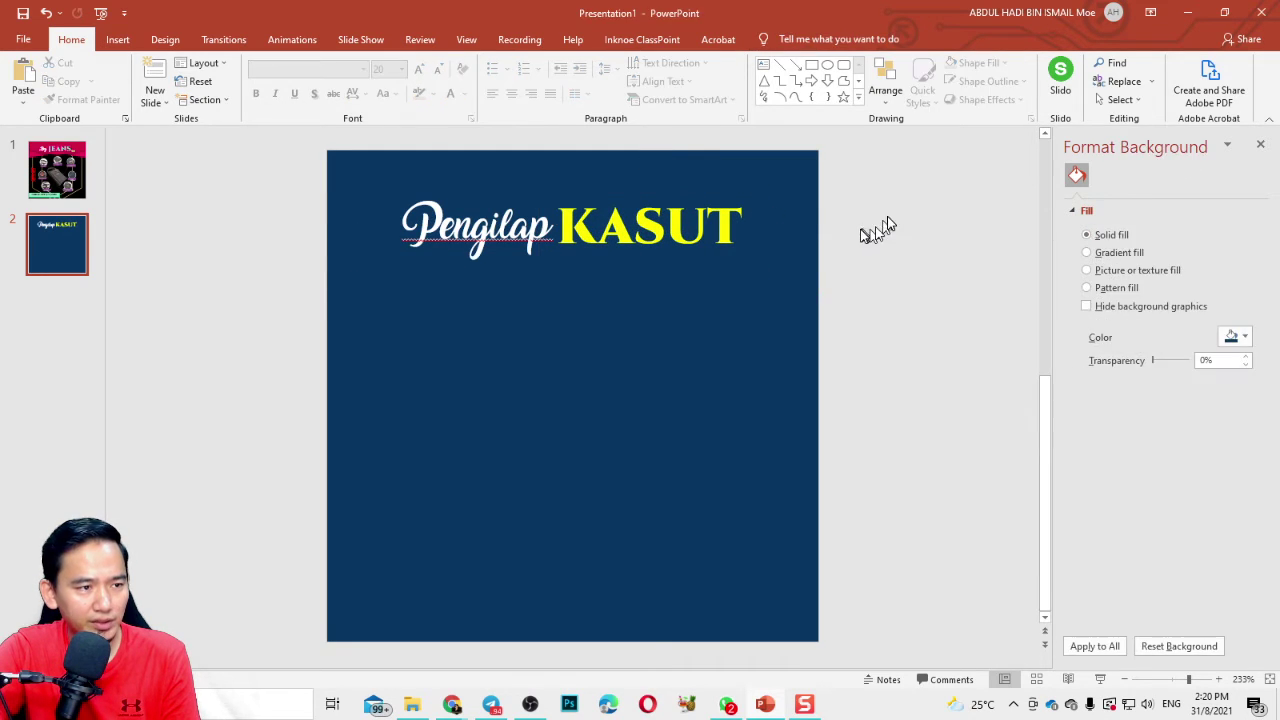
# - Insert a new text box mid-slide containing the word 'magic'
pyautogui.click(117, 39)
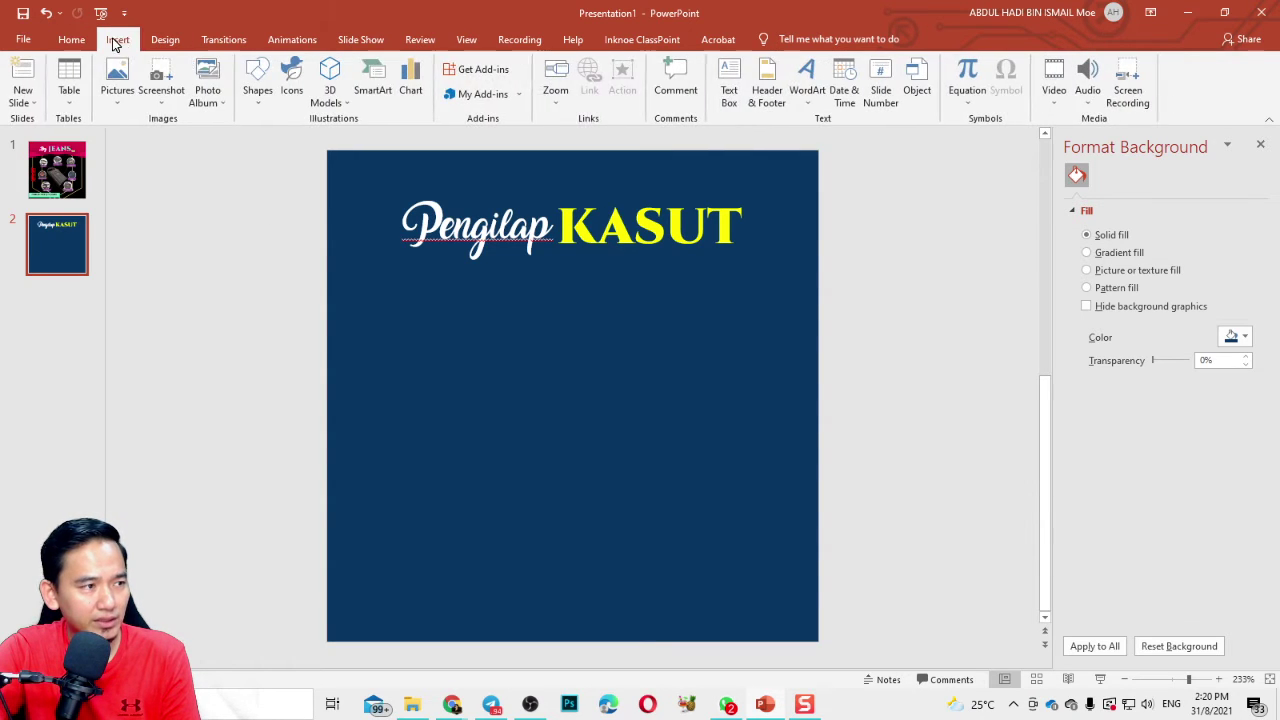
pyautogui.click(730, 84)
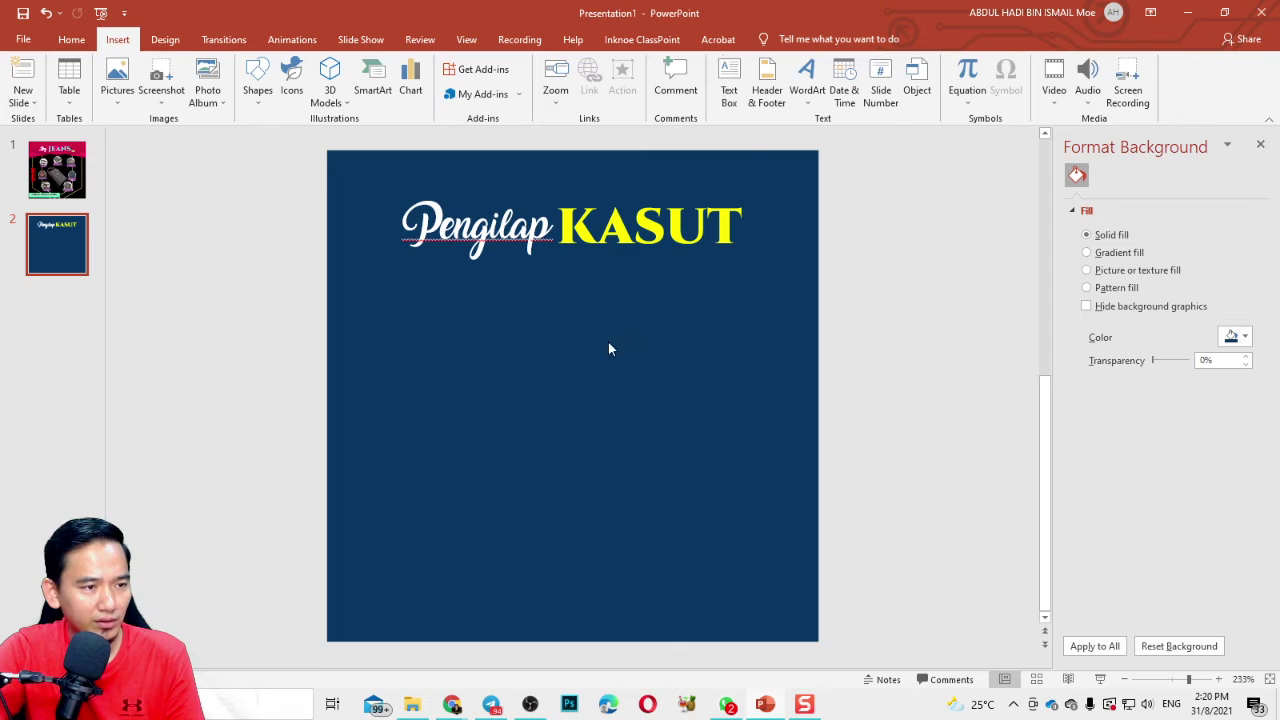
pyautogui.click(608, 341)
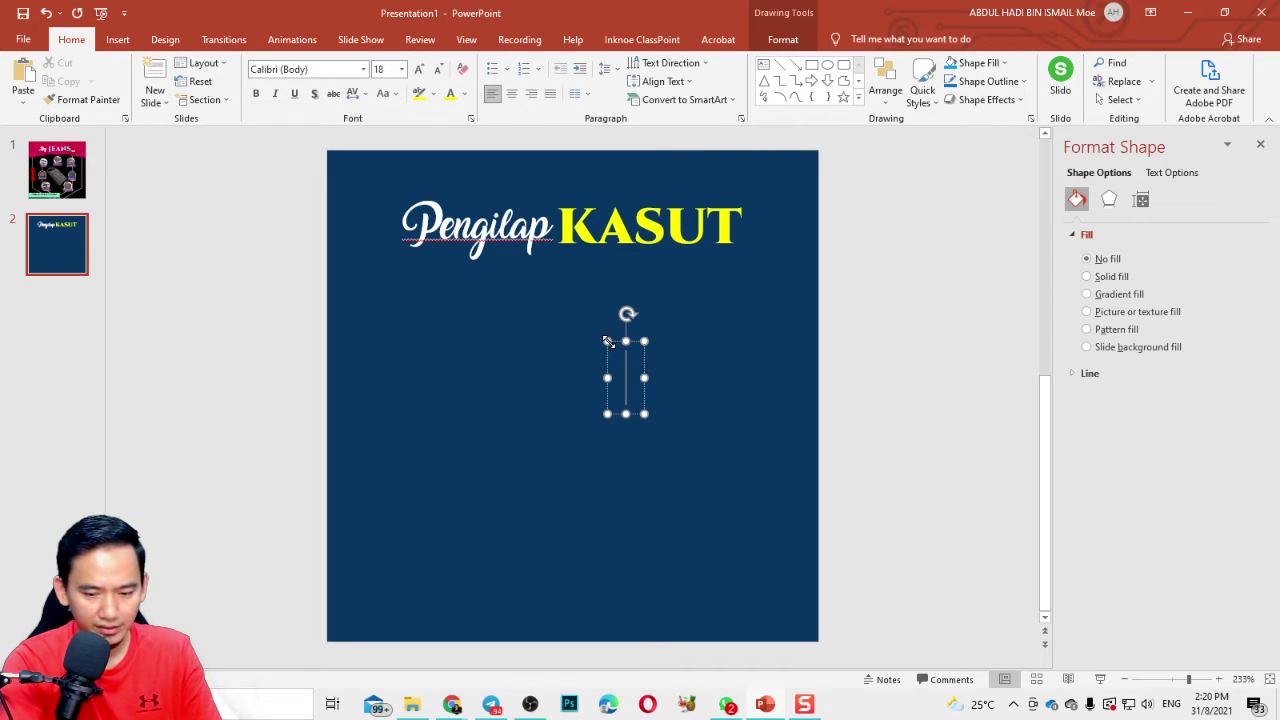
pyautogui.write('ma')
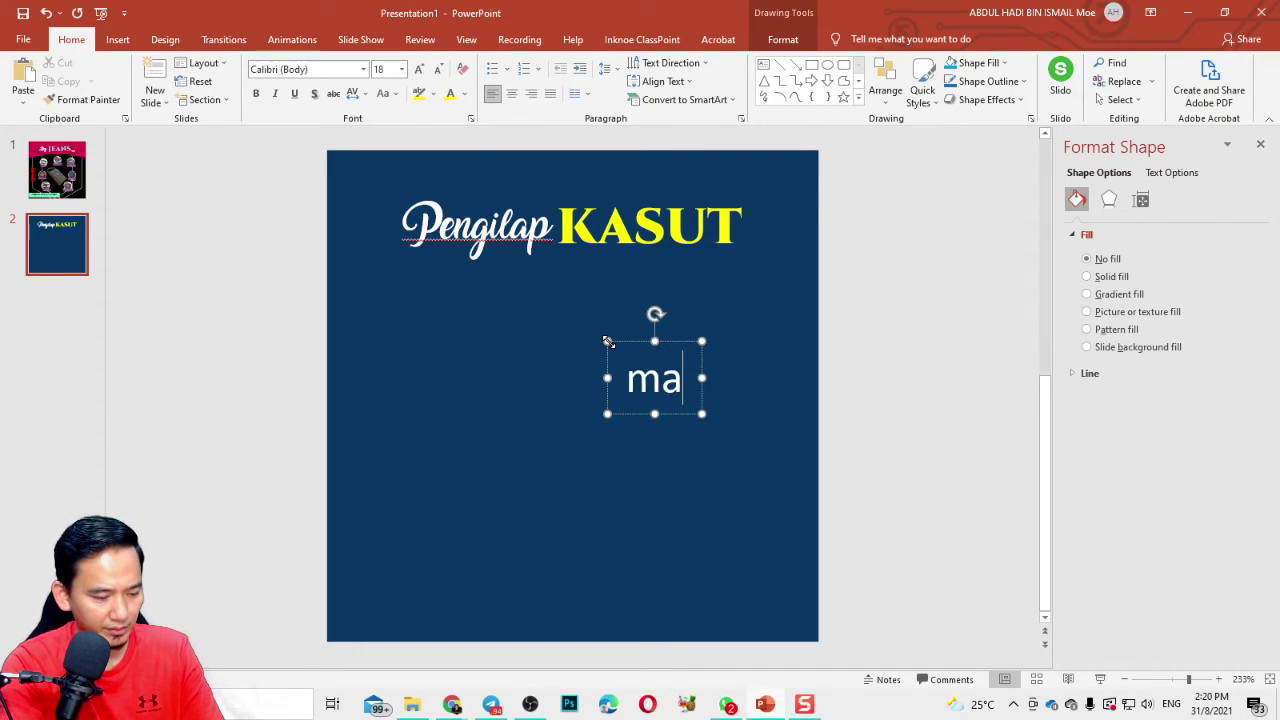
pyautogui.write('gi')
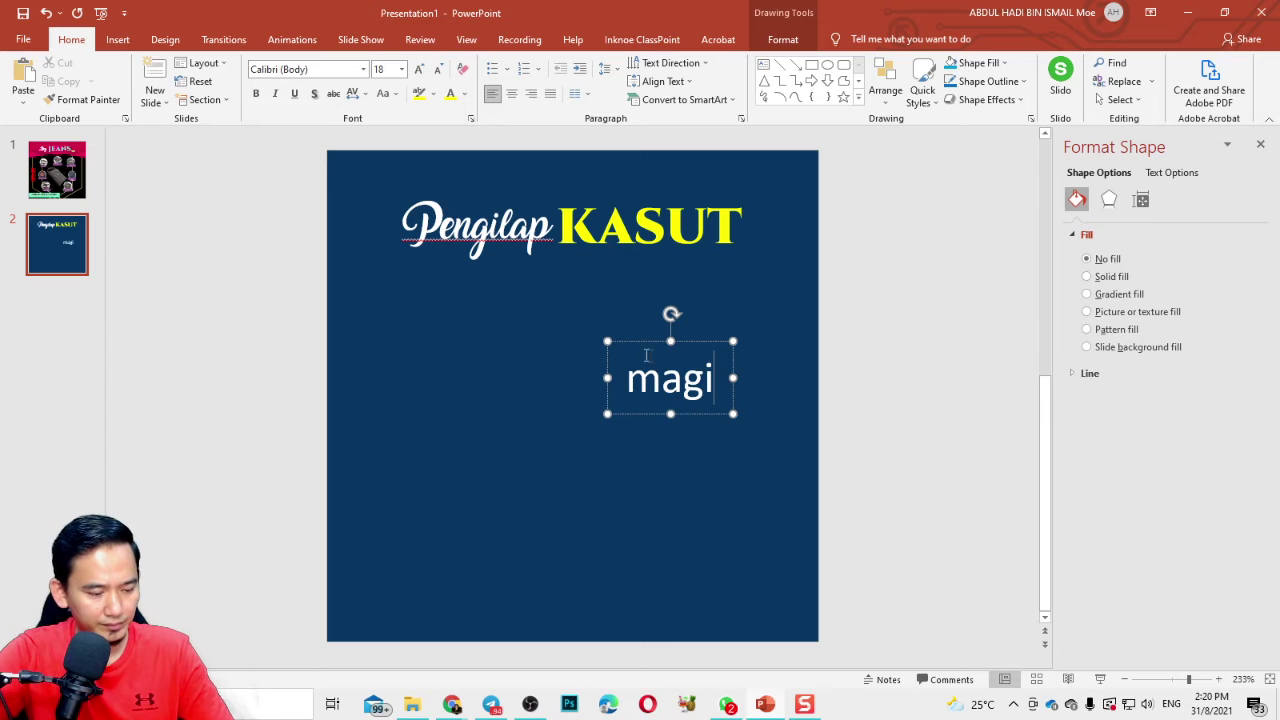
pyautogui.write('c')
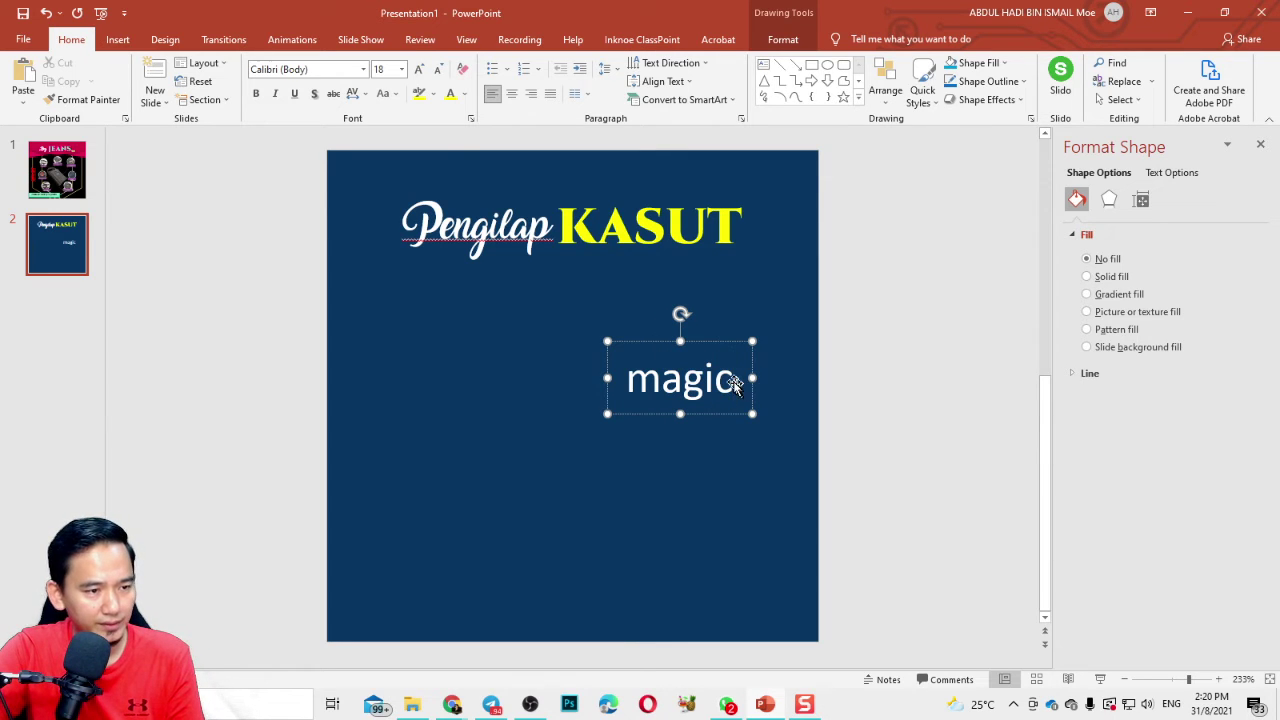
# - Set 'magic' in the Amanah Script font coloured grey
pyautogui.doubleClick(658, 381)
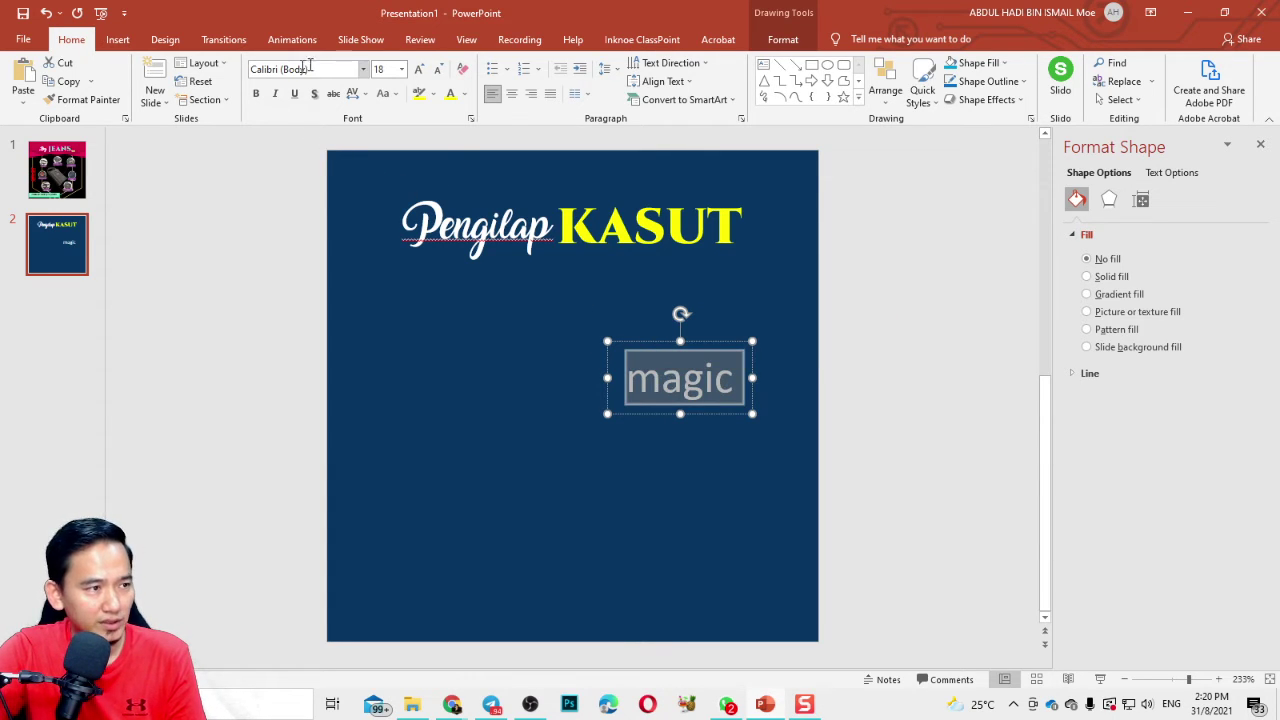
pyautogui.click(364, 70)
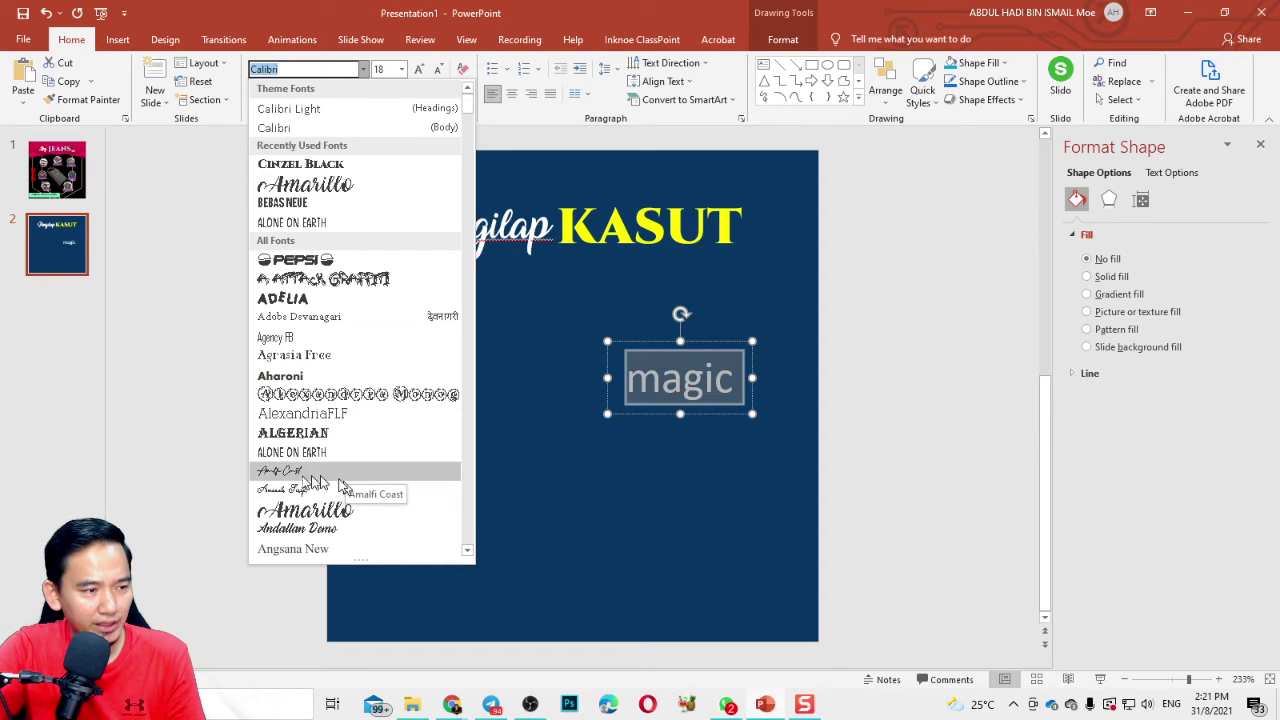
pyautogui.click(291, 489)
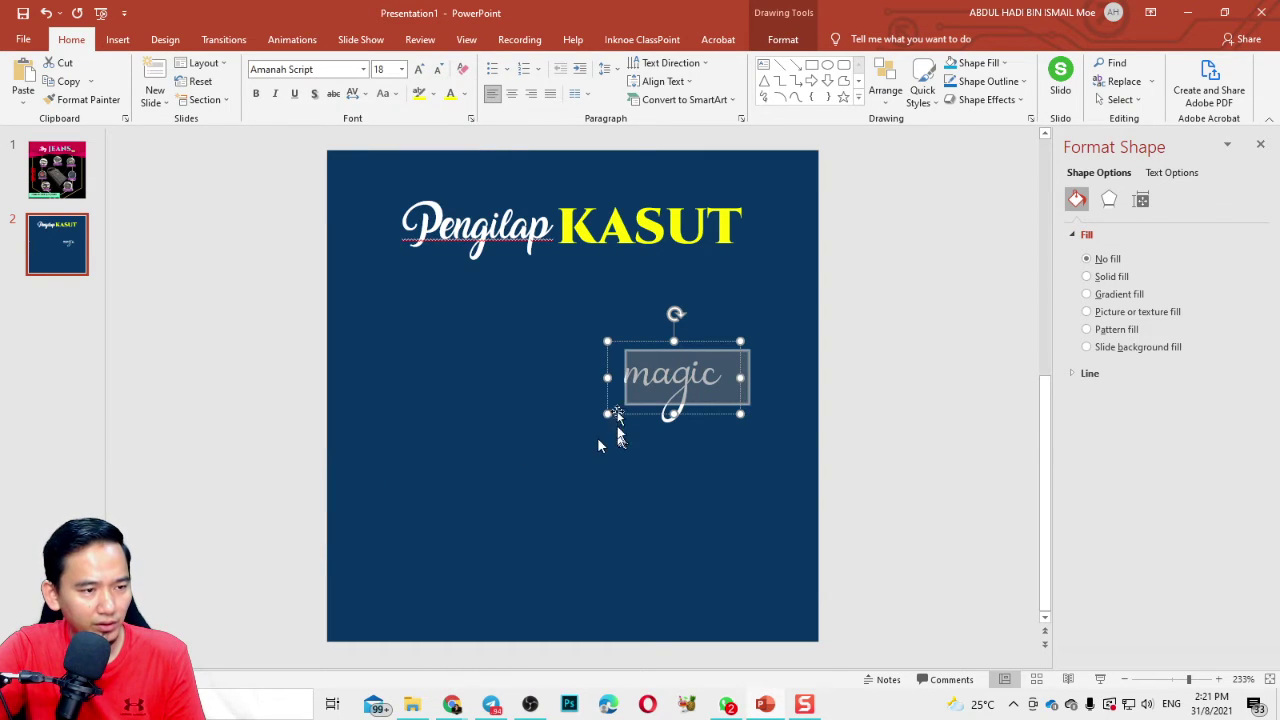
pyautogui.click(463, 94)
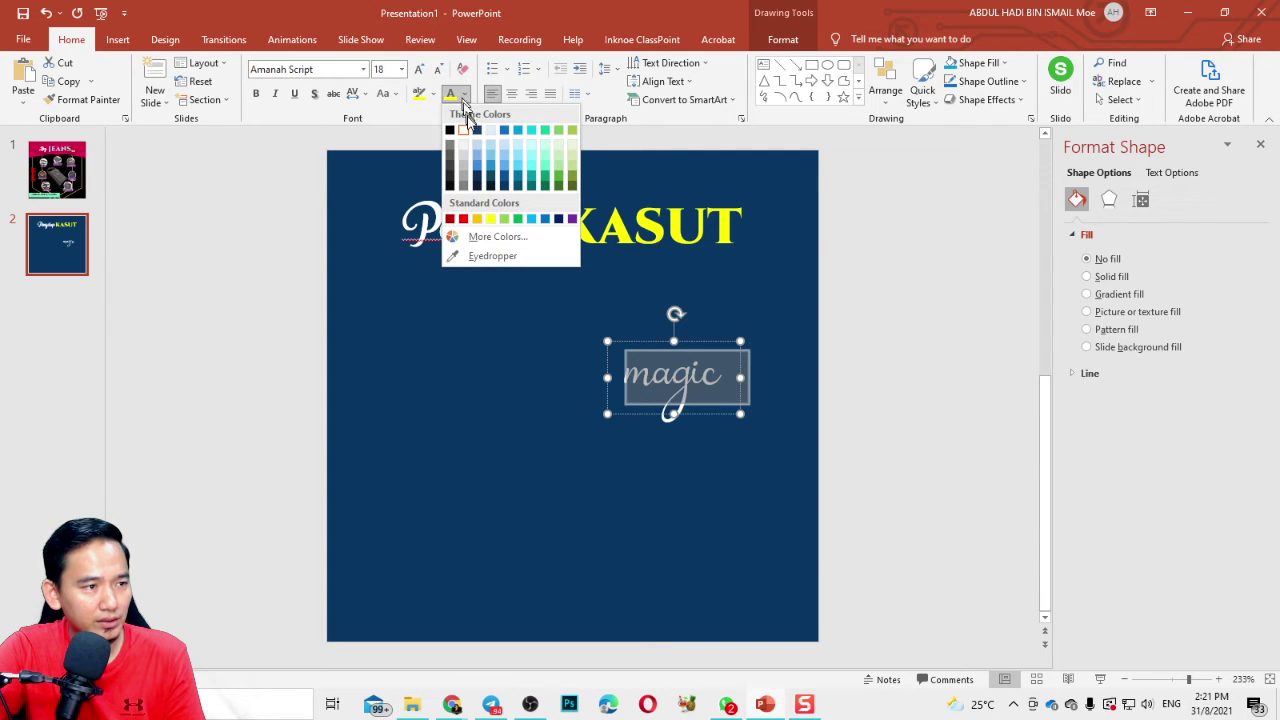
pyautogui.click(463, 187)
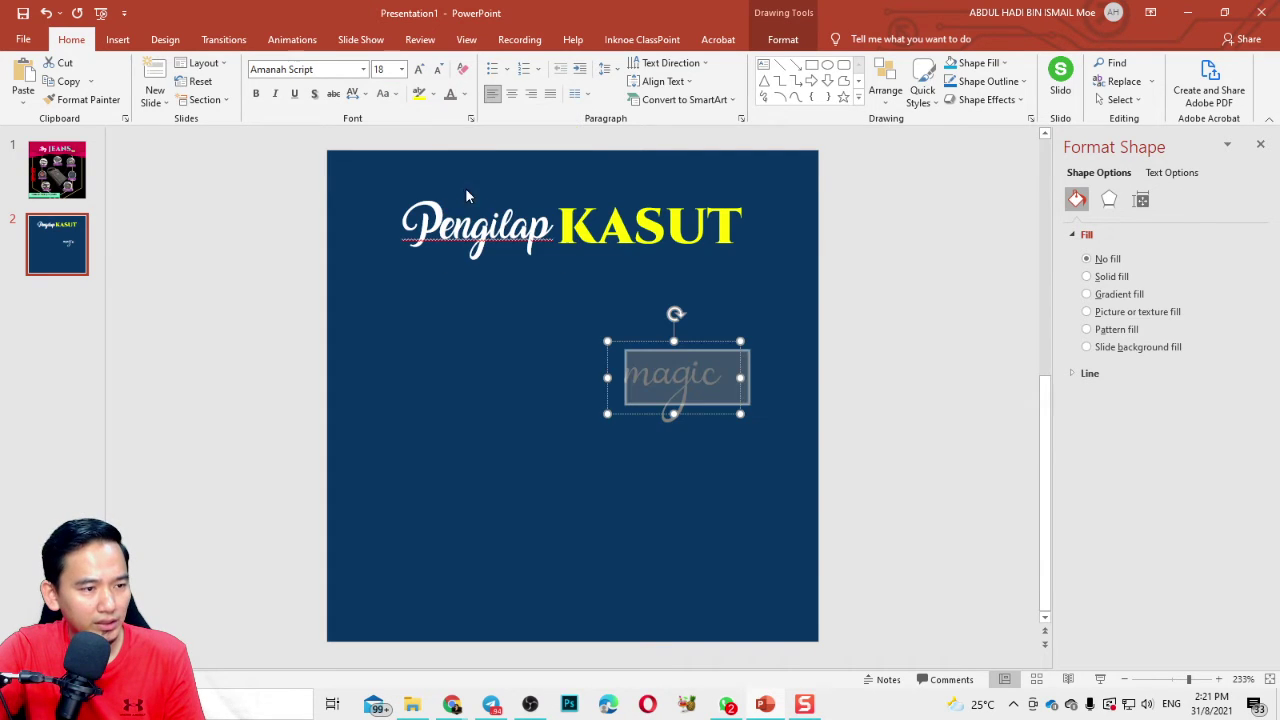
# - Shrink 'magic' to 10.5 pt and place it just after 'KASUT'
pyautogui.click(437, 72)
pyautogui.click(437, 72)
pyautogui.click(437, 72)
pyautogui.click(437, 72)
pyautogui.click(437, 72)
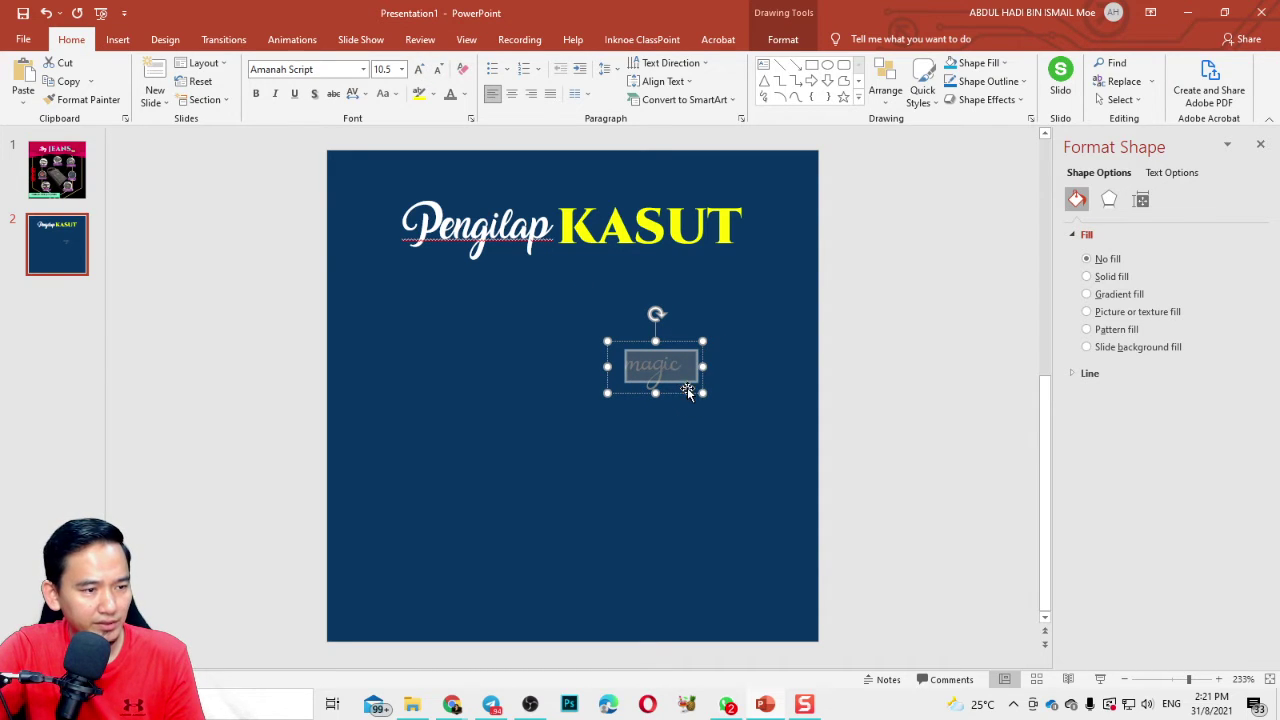
pyautogui.moveTo(687, 387); pyautogui.dragTo(800, 267)
pyautogui.click(806, 309)
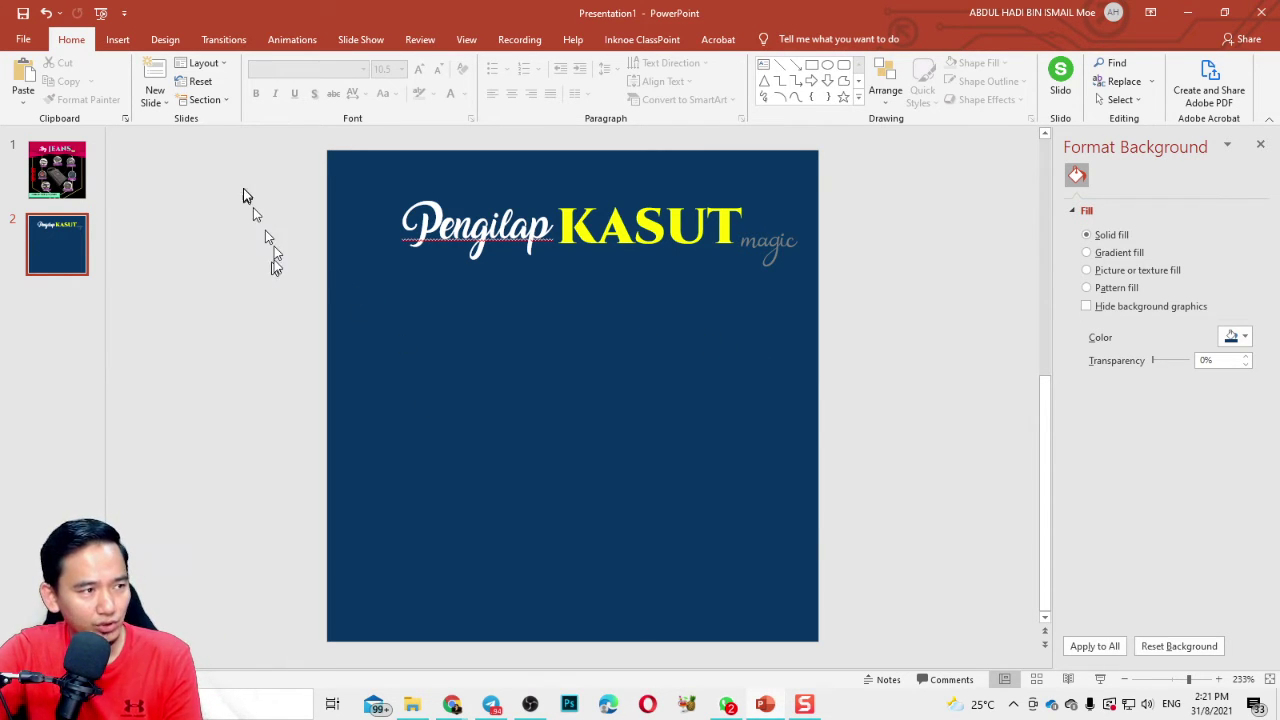
# - Bring up the Insert ribbon tab
pyautogui.click(118, 40)
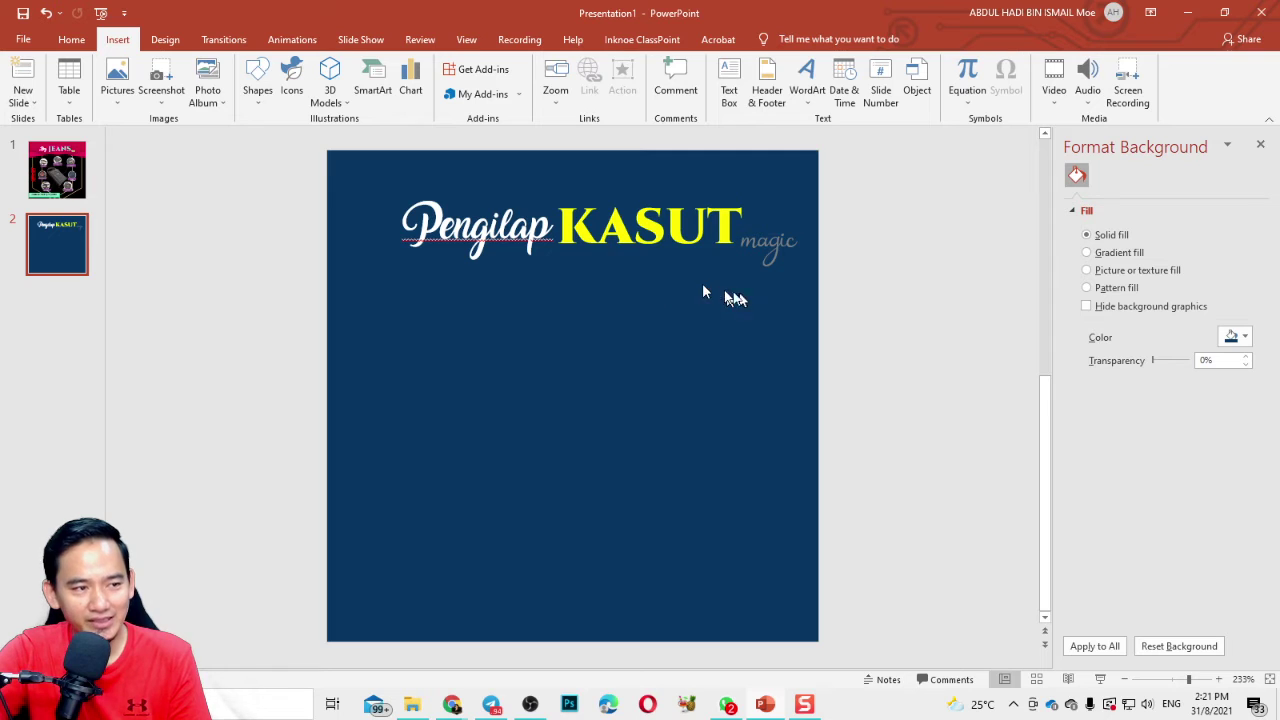
# - Draw a large oval circle centred under the title and give it a light-blue gradient fill
pyautogui.click(163, 40)
pyautogui.click(128, 43)
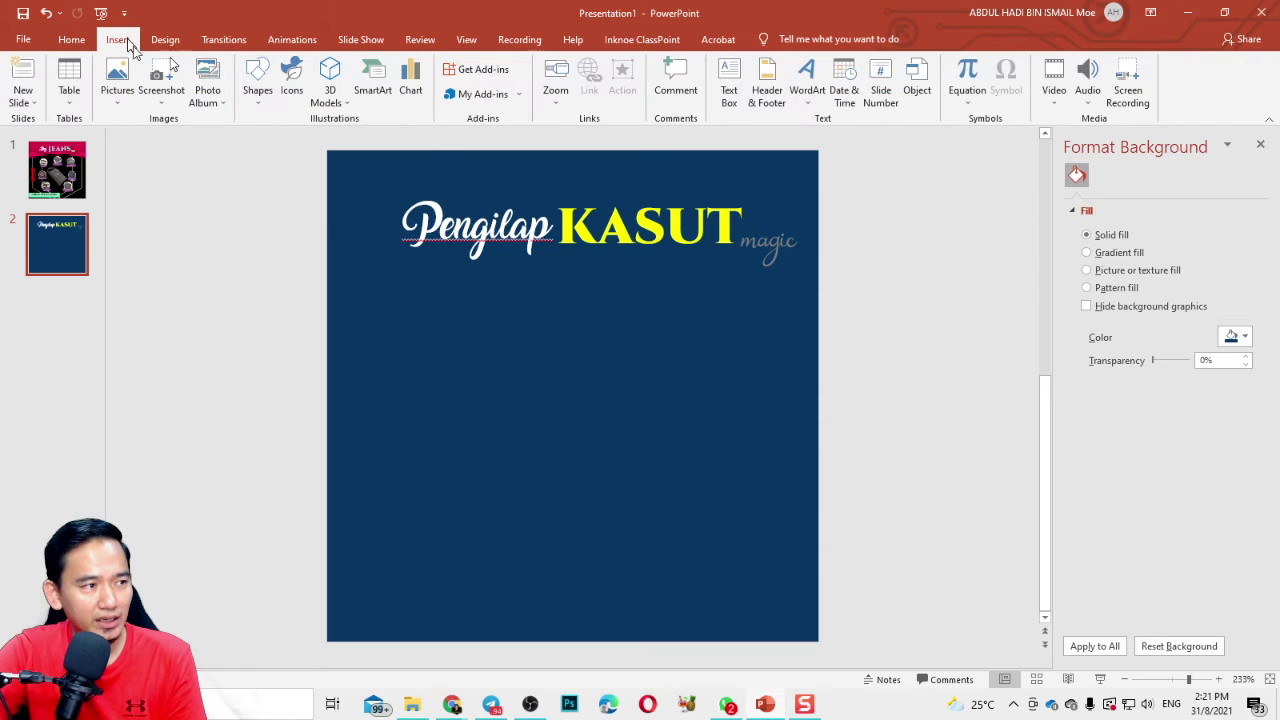
pyautogui.click(255, 92)
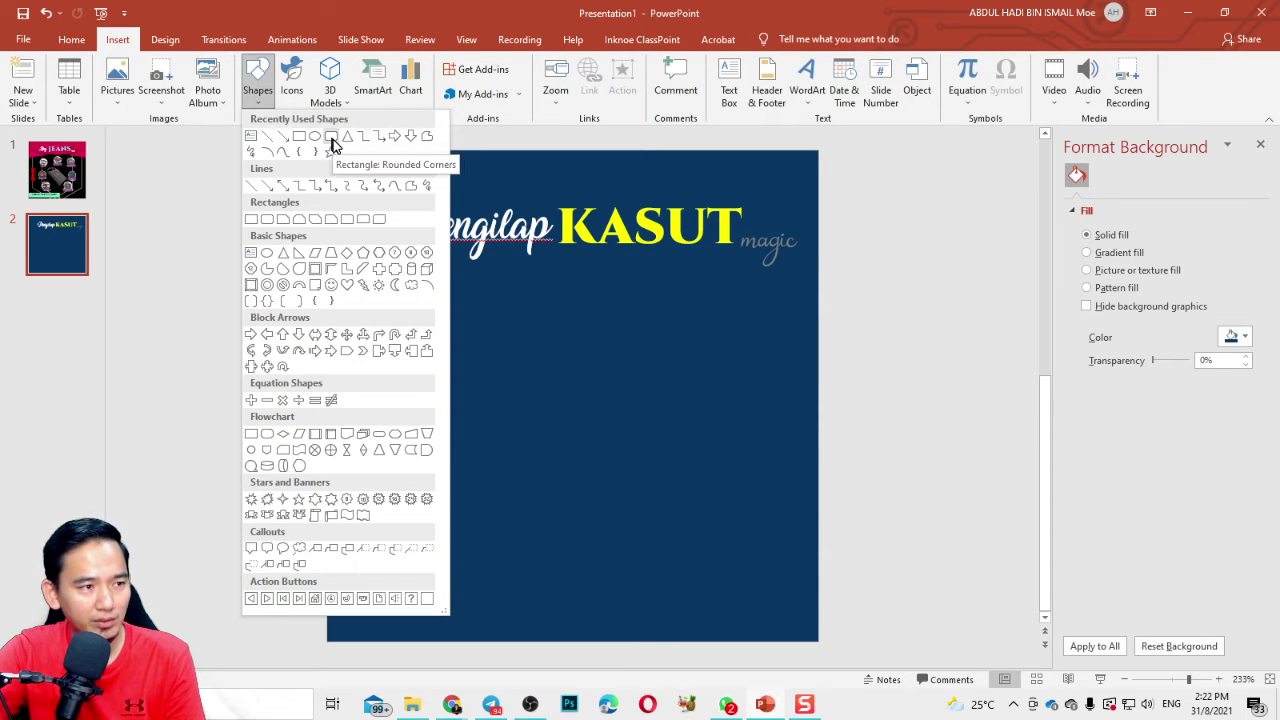
pyautogui.click(314, 136)
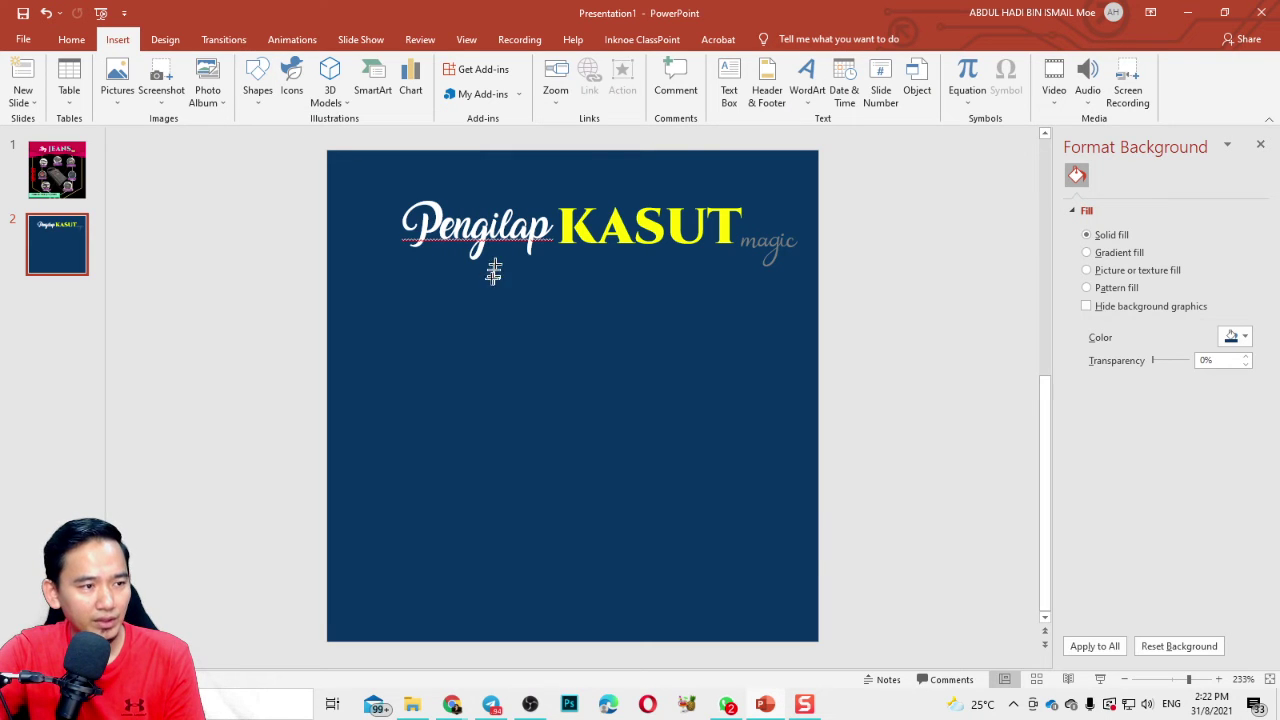
pyautogui.moveTo(440, 268); pyautogui.dragTo(738, 555)
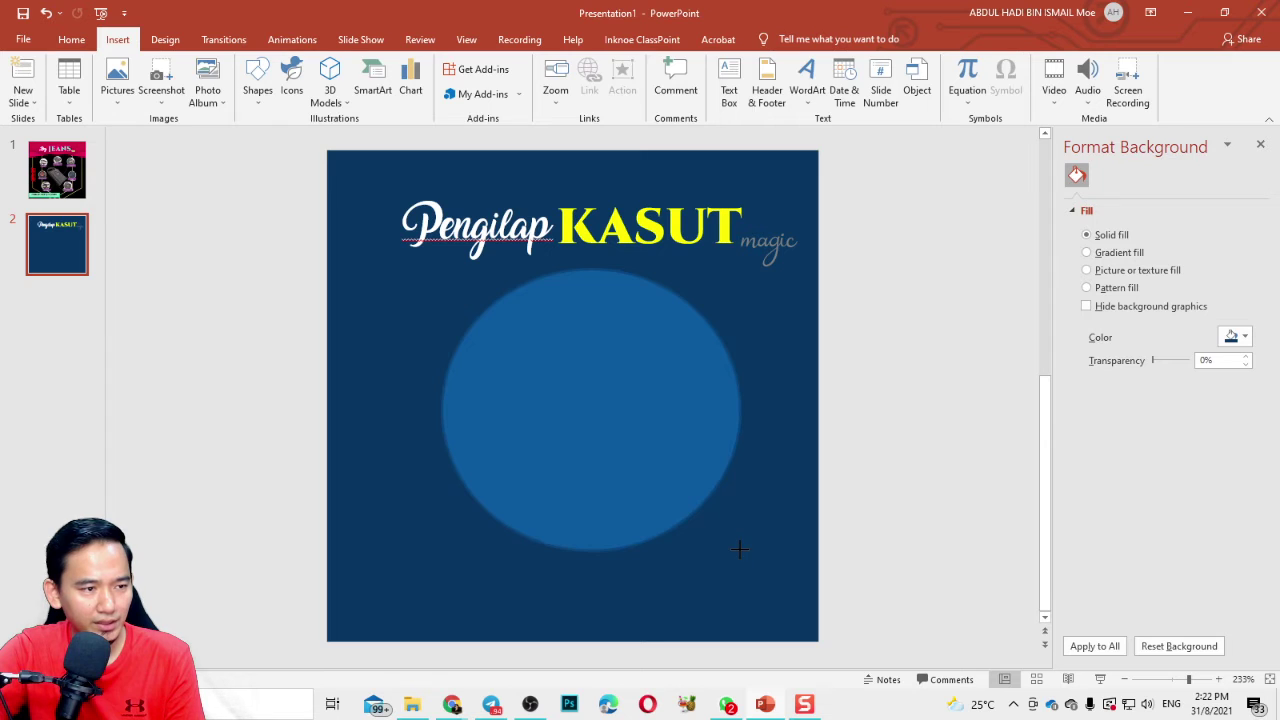
pyautogui.moveTo(617, 446); pyautogui.dragTo(599, 446)
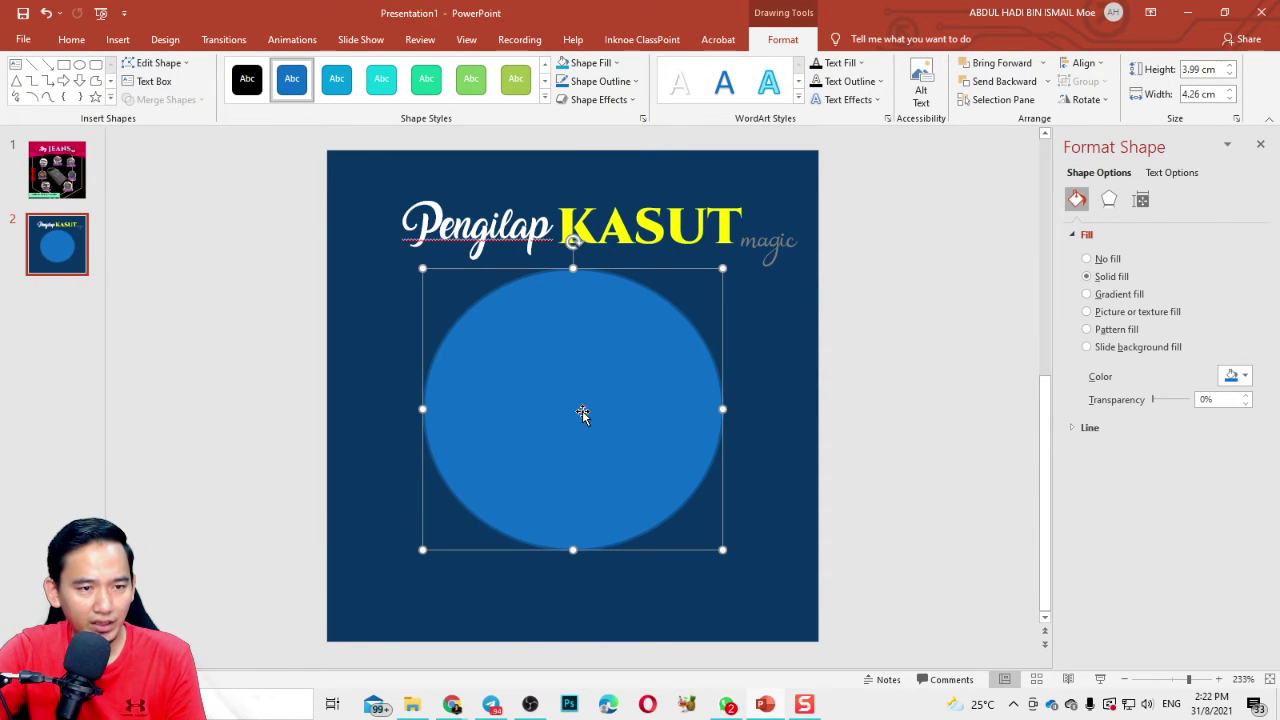
pyautogui.click(1110, 296)
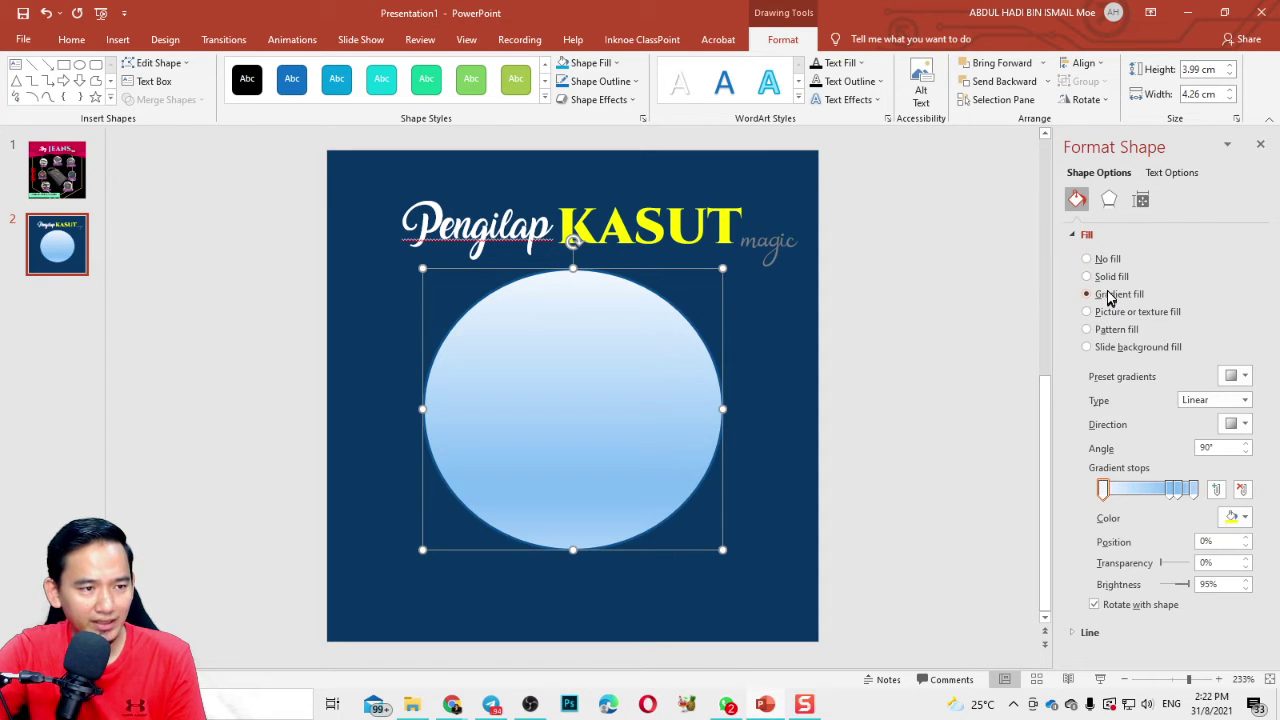
pyautogui.click(942, 330)
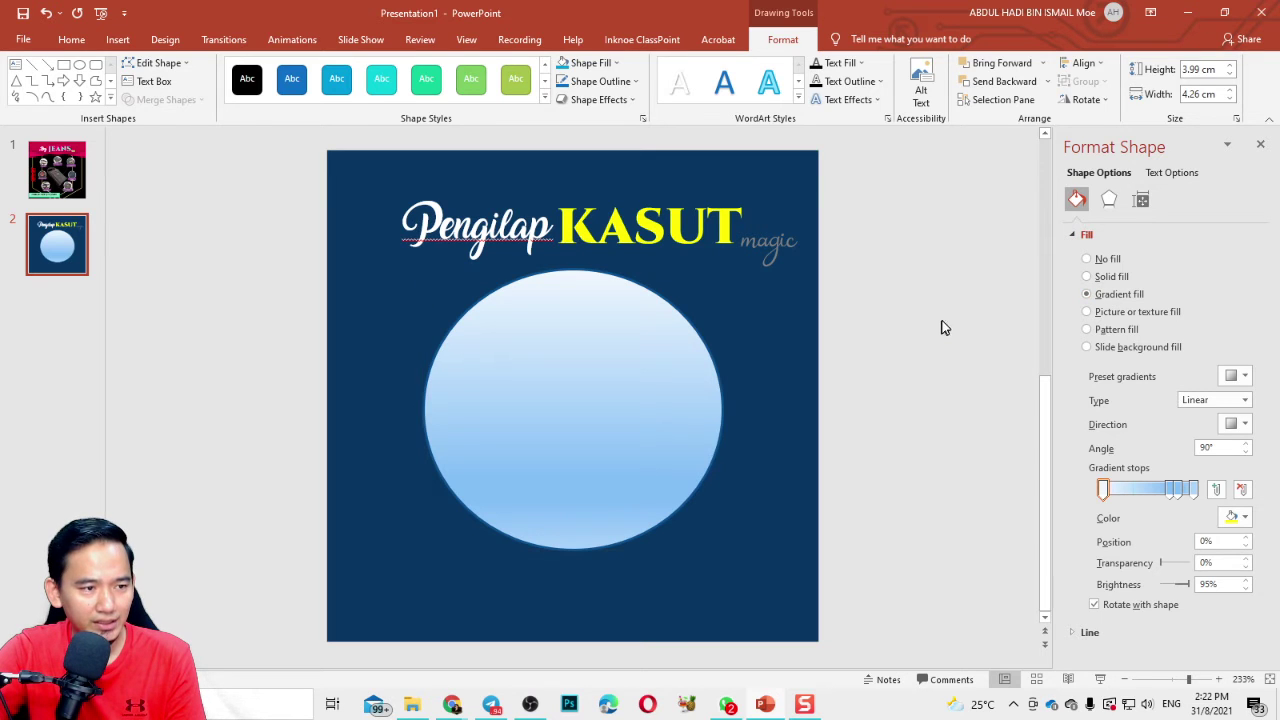
# - Insert a picture from this device, opening FOLDER KERJA SMKS 2021 on DATA (F:)
pyautogui.click(118, 40)
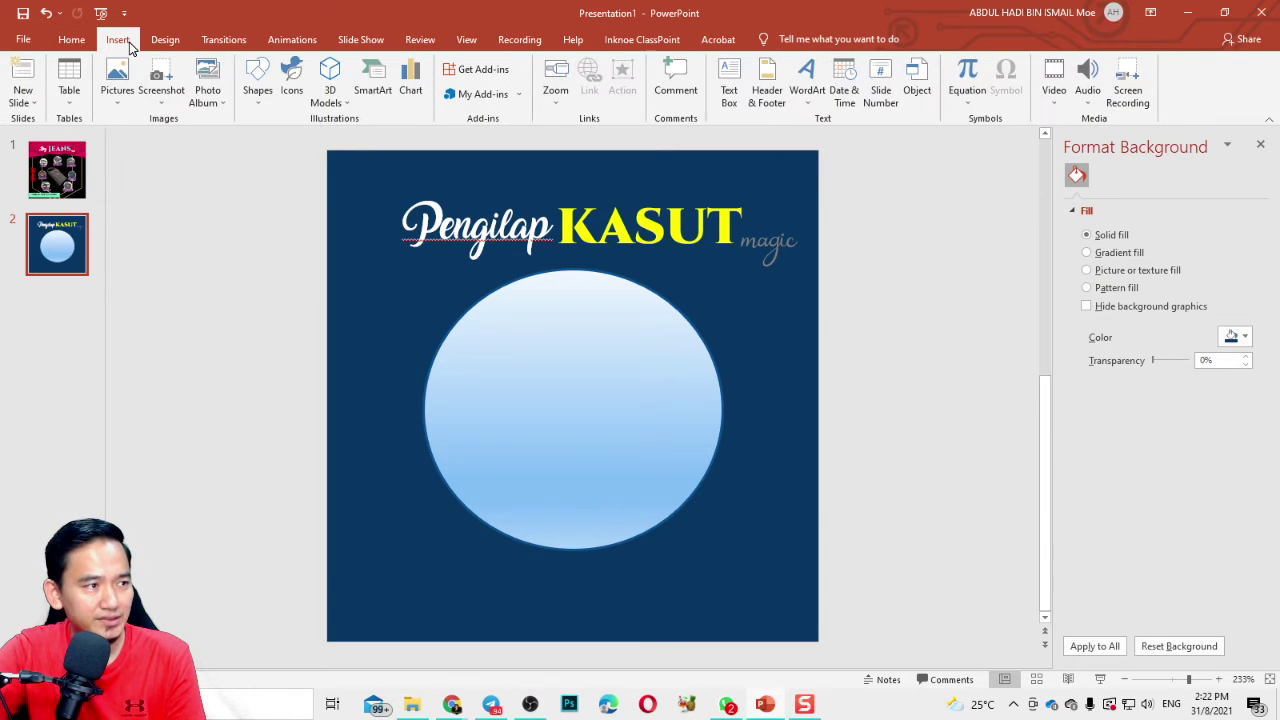
pyautogui.click(165, 40)
pyautogui.click(118, 40)
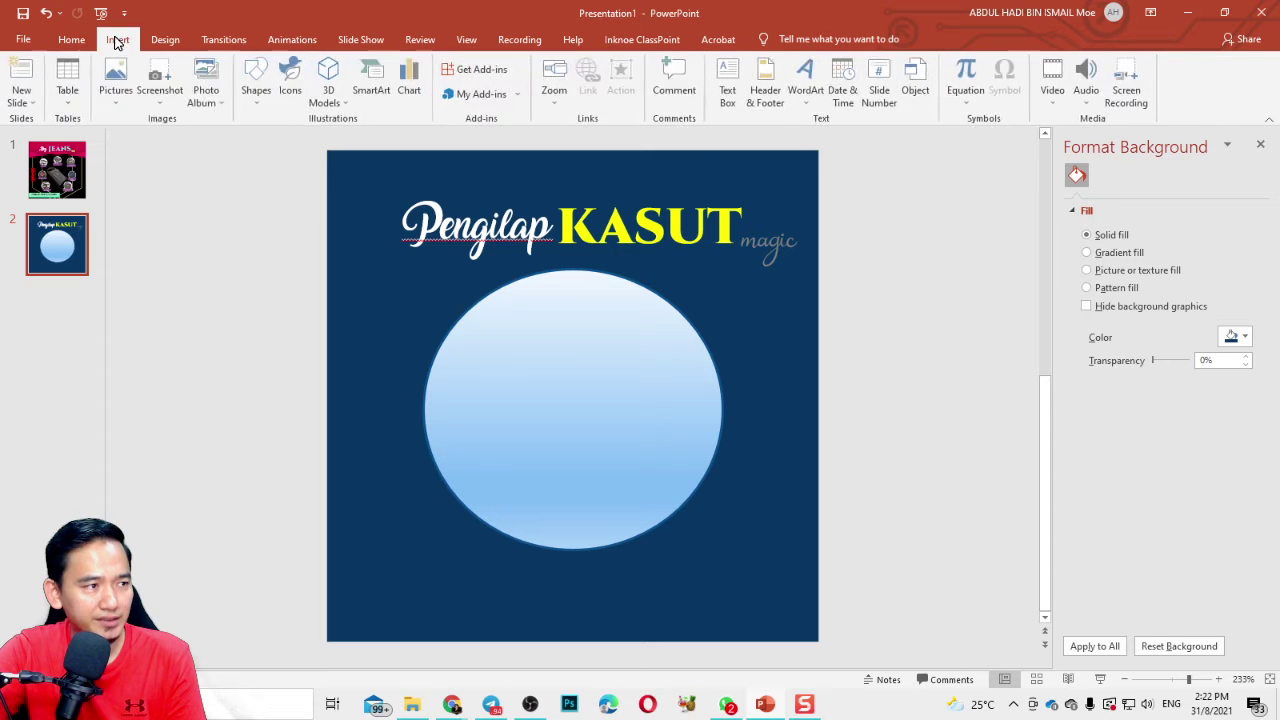
pyautogui.click(118, 90)
pyautogui.click(145, 140)
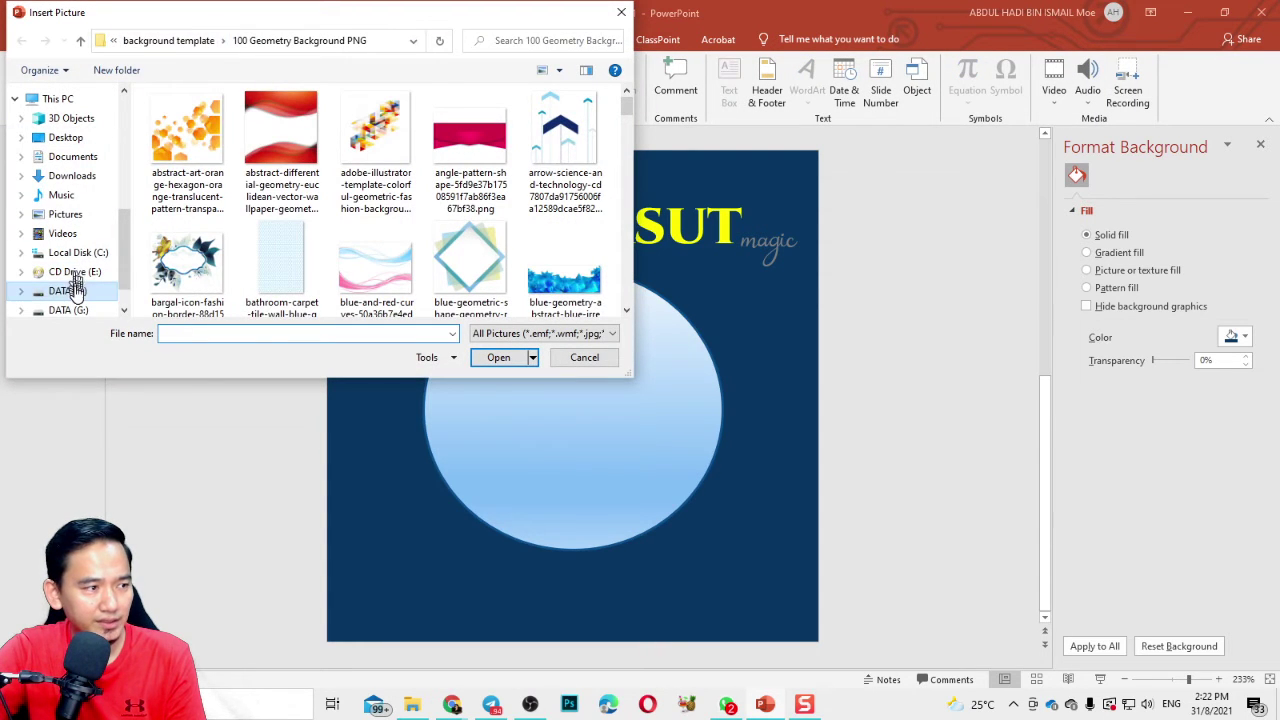
pyautogui.click(70, 290)
pyautogui.scroll(-2, 225, 243)
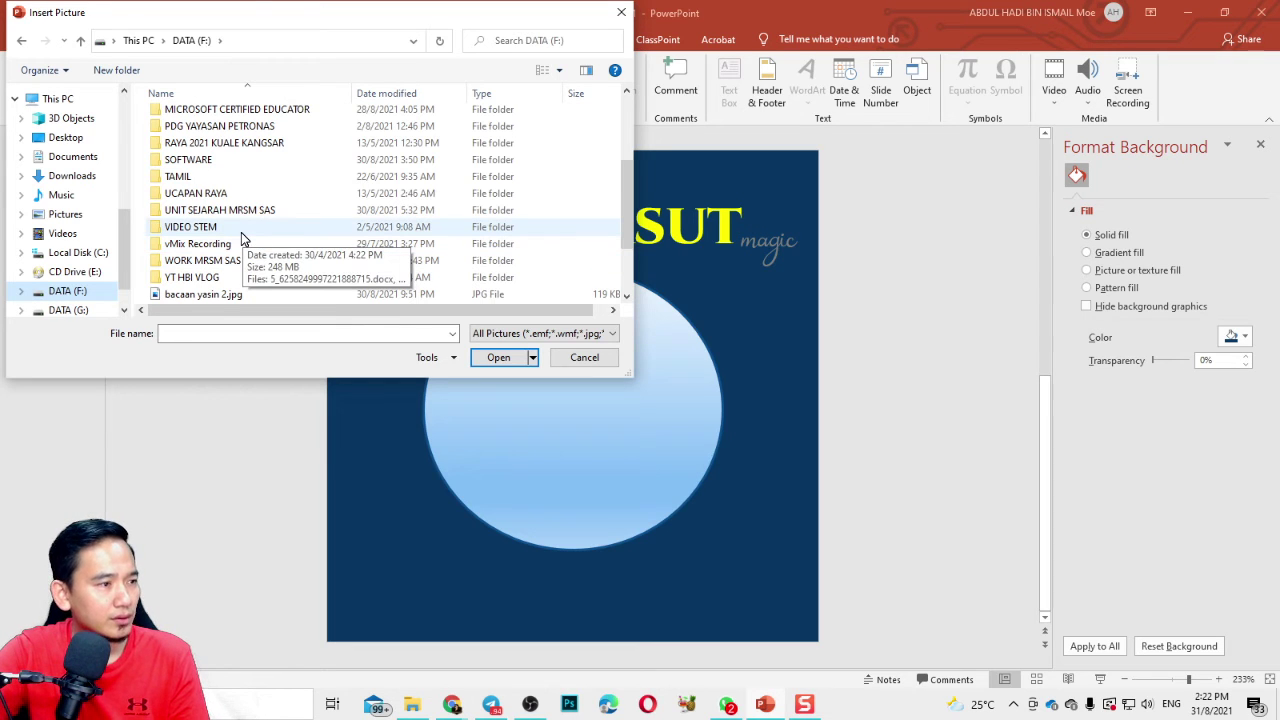
pyautogui.scroll(1, 243, 238)
pyautogui.scroll(1, 245, 237)
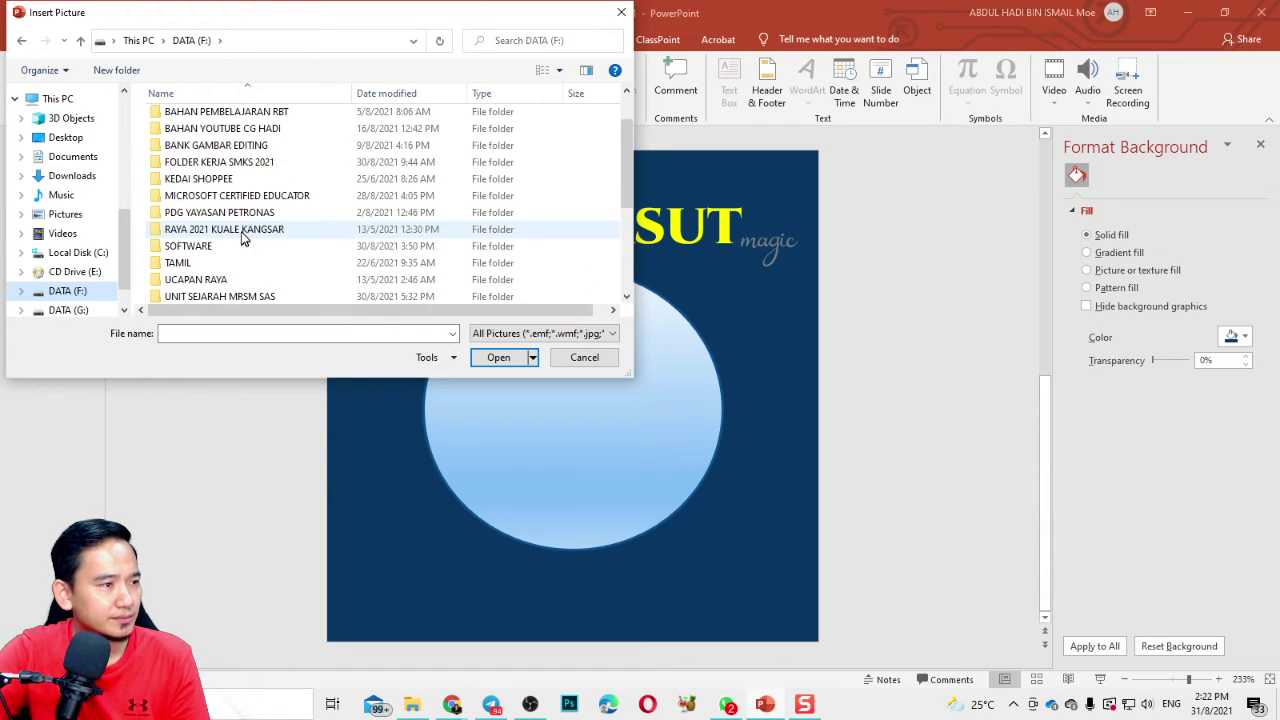
pyautogui.click(243, 166)
pyautogui.doubleClick(241, 166)
# - Go through PANITIA RBT to the pengiklanan folder and insert pengilap_kasut-removebg-preview.png
pyautogui.scroll(-2, 245, 222)
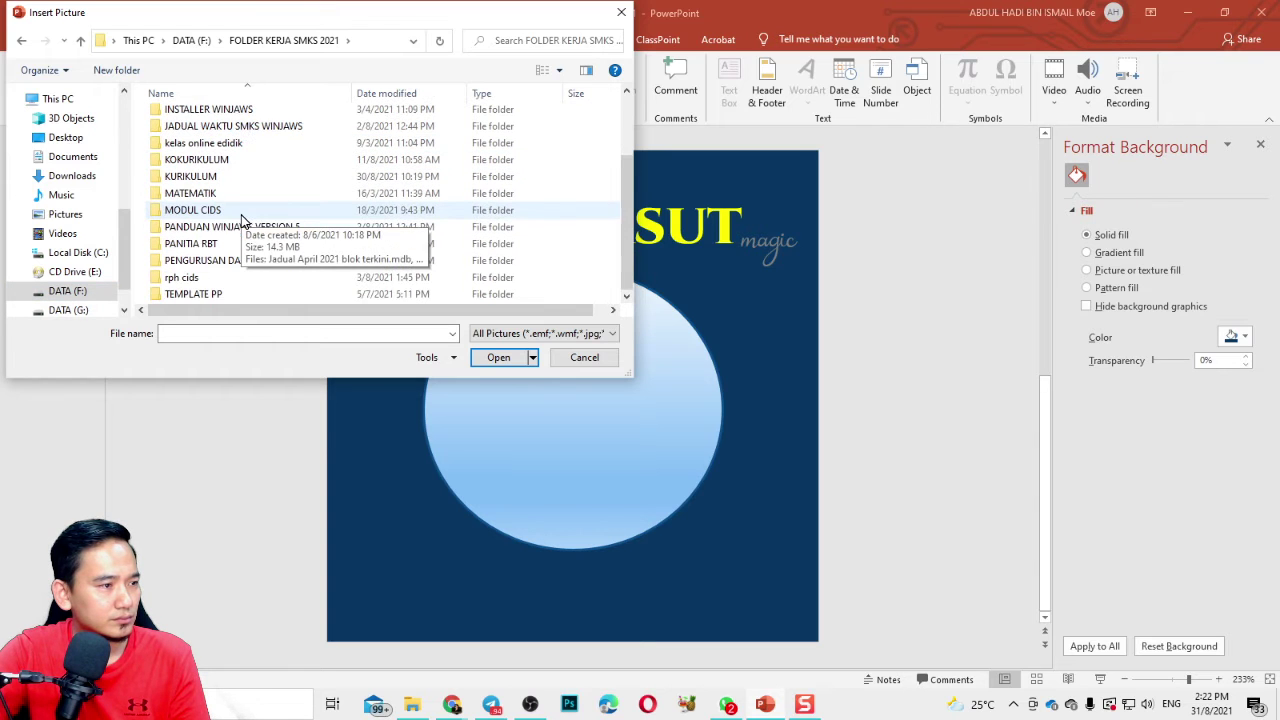
pyautogui.doubleClick(180, 244)
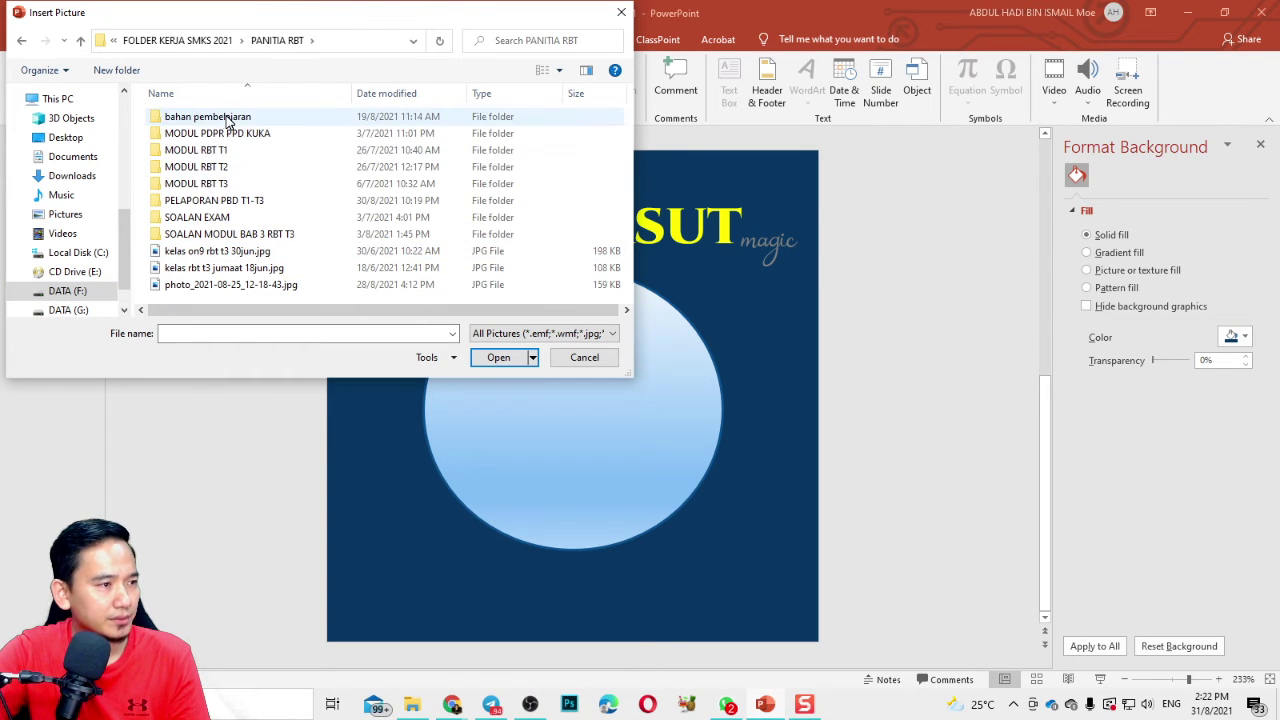
pyautogui.doubleClick(224, 112)
pyautogui.doubleClick(224, 150)
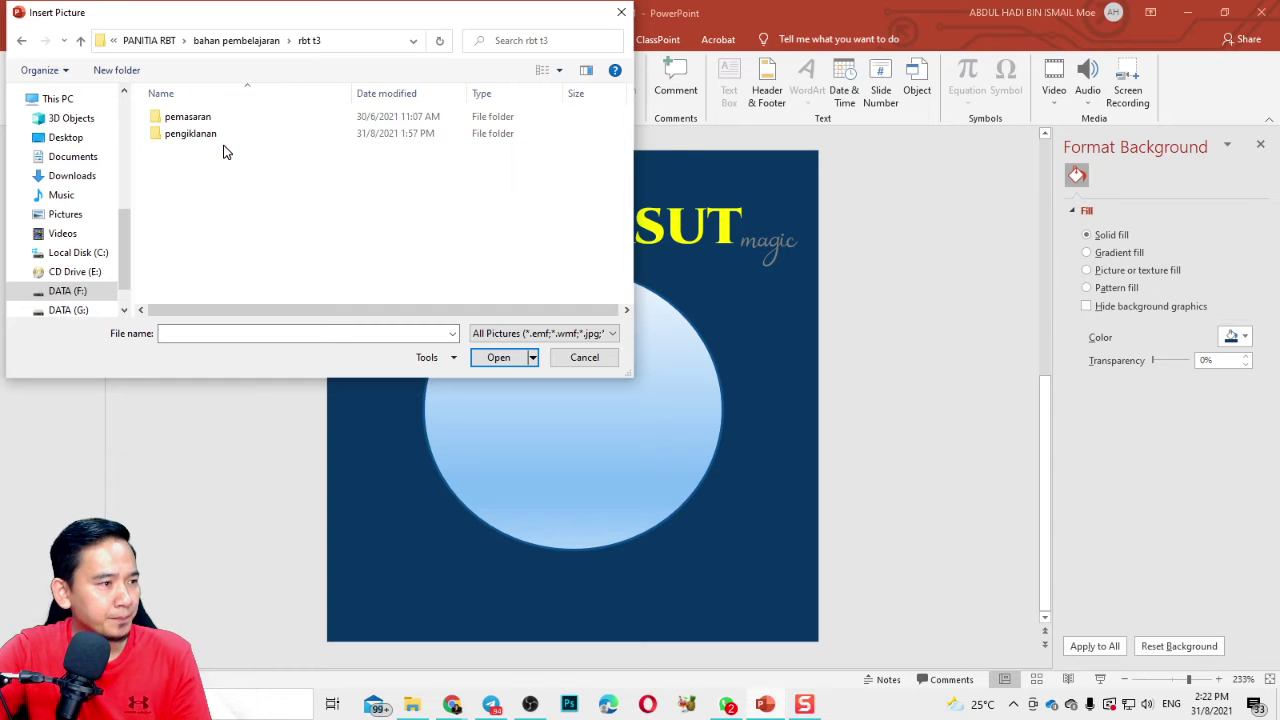
pyautogui.doubleClick(217, 134)
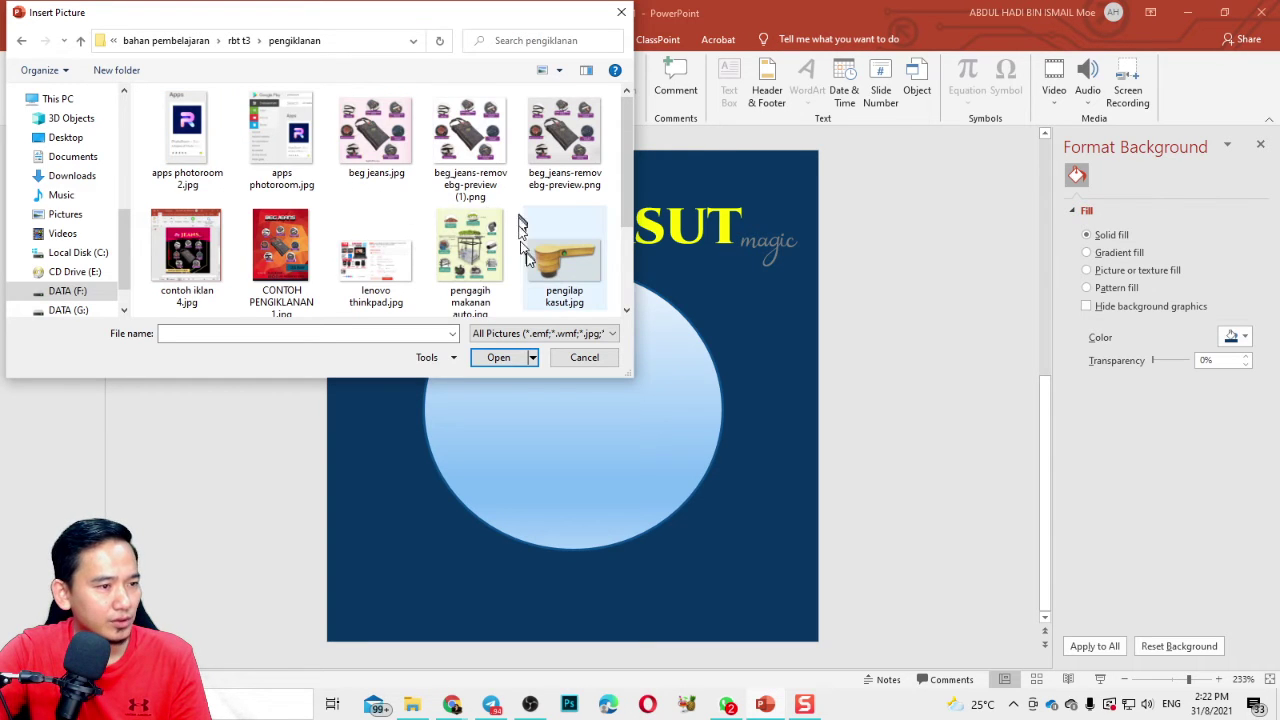
pyautogui.scroll(-1, 560, 268)
pyautogui.click(187, 245)
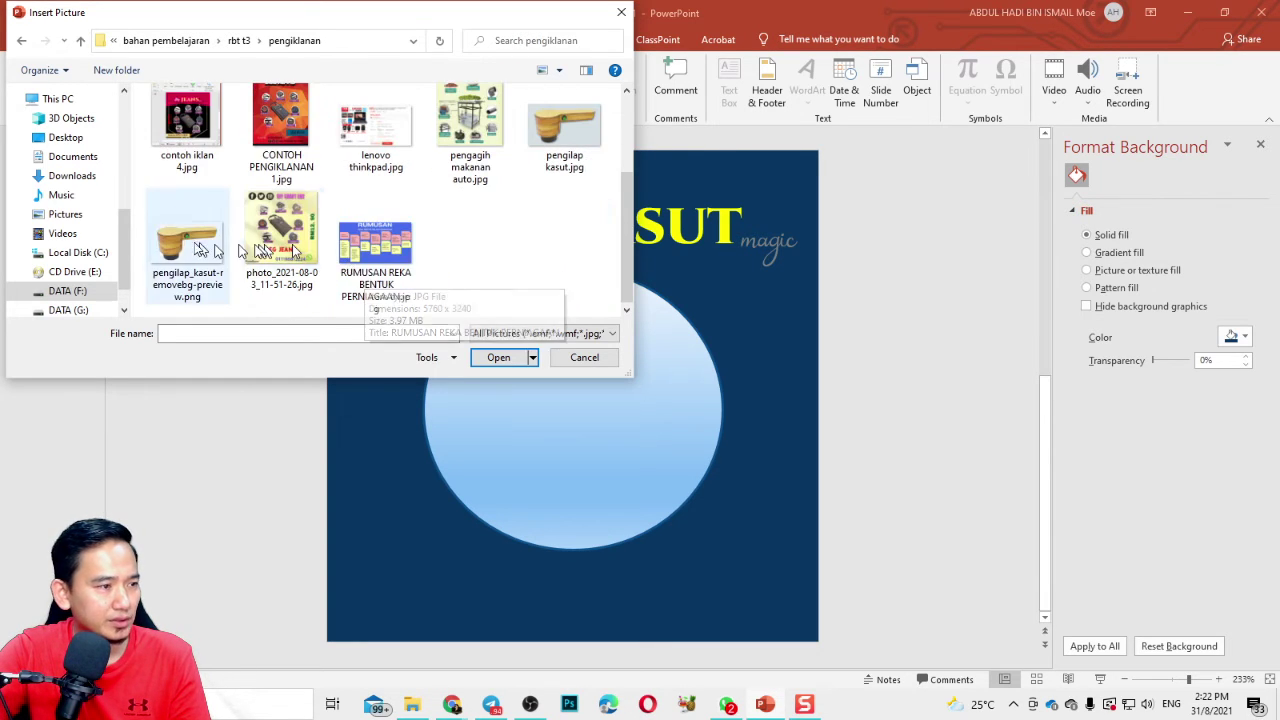
pyautogui.click(498, 357)
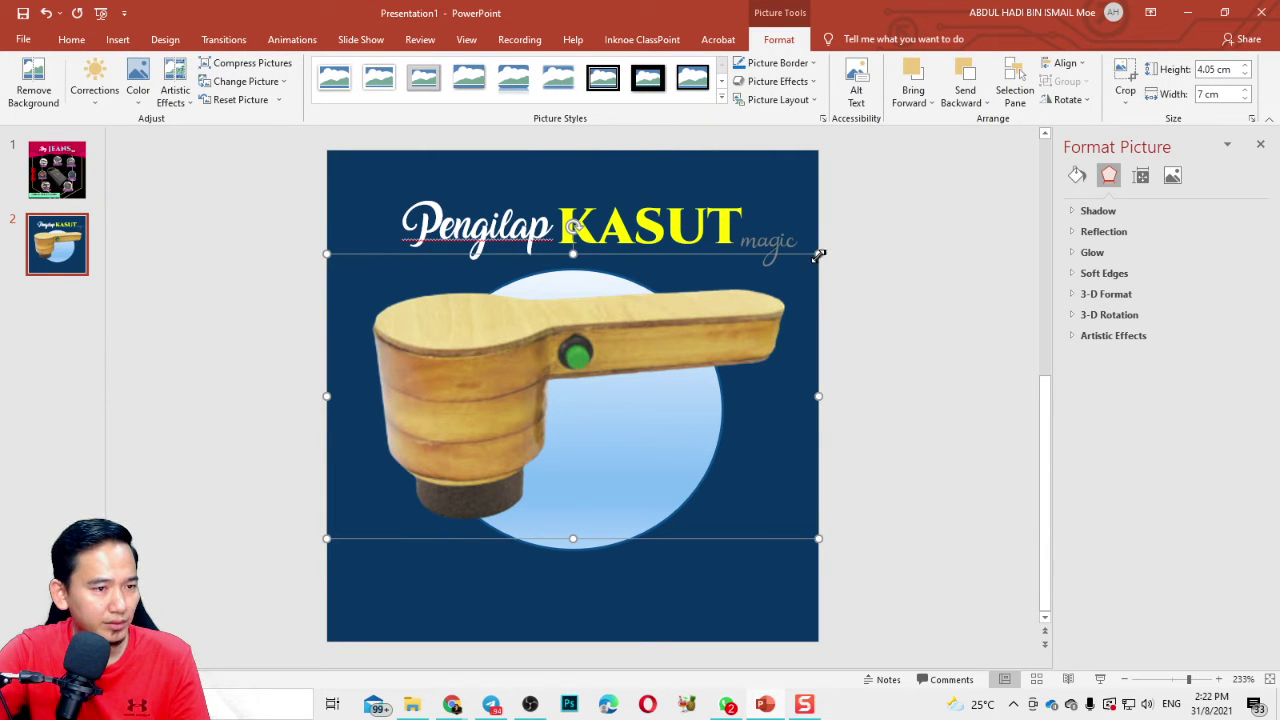
# - Shrink and tilt the shoe-polish picture inside the circle, then view the Beg JEANS slide 1
pyautogui.moveTo(818, 256); pyautogui.dragTo(563, 405)
pyautogui.moveTo(450, 425); pyautogui.dragTo(591, 375)
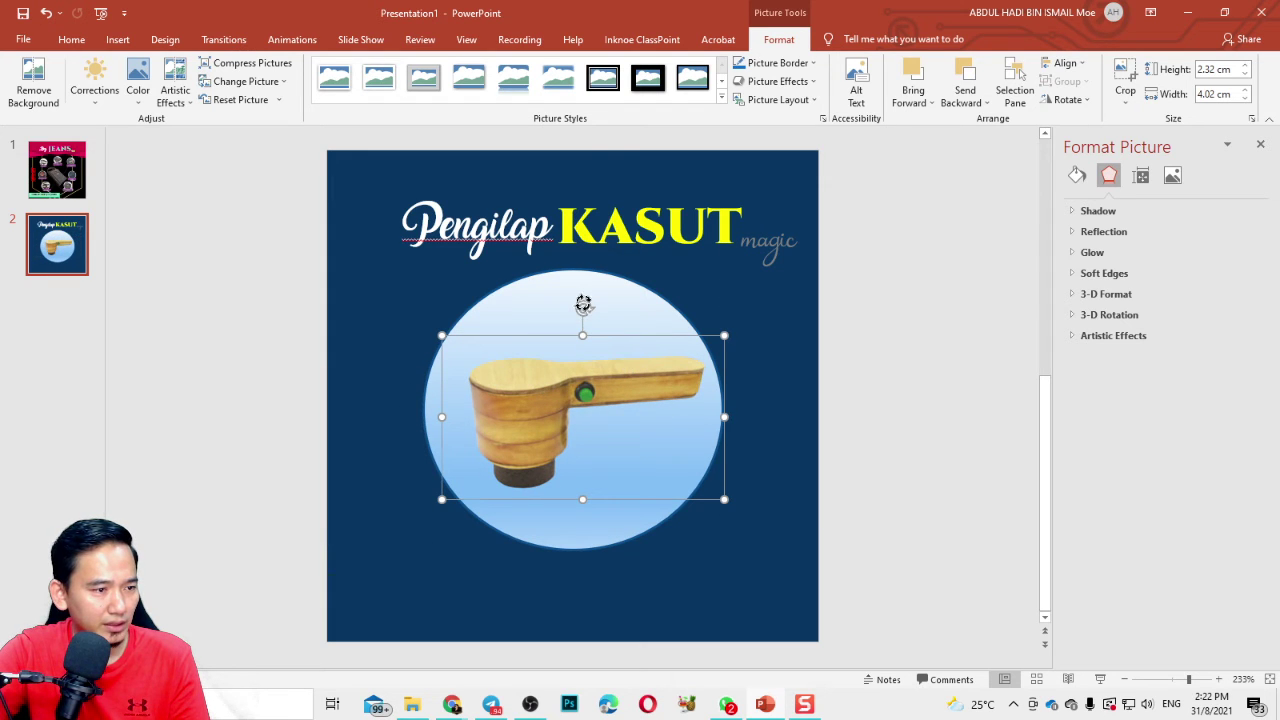
pyautogui.moveTo(583, 304); pyautogui.dragTo(543, 286)
pyautogui.moveTo(596, 370); pyautogui.dragTo(600, 357)
pyautogui.click(931, 318)
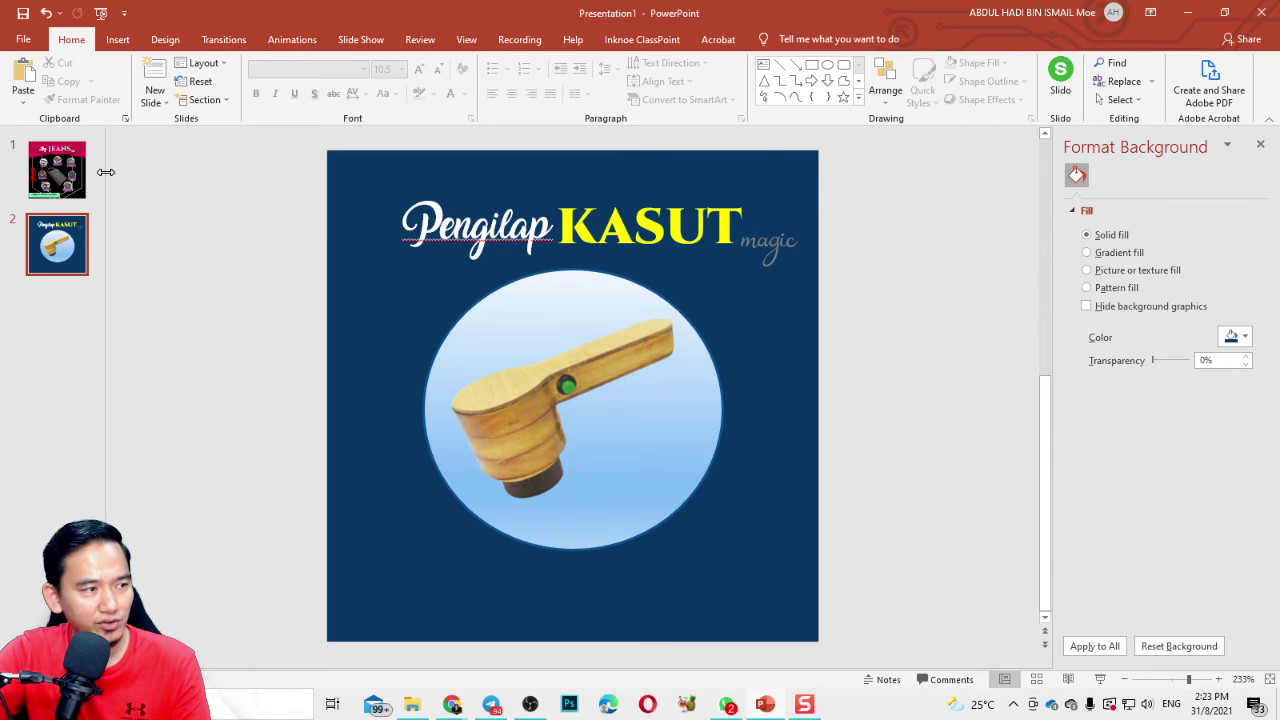
pyautogui.click(58, 170)
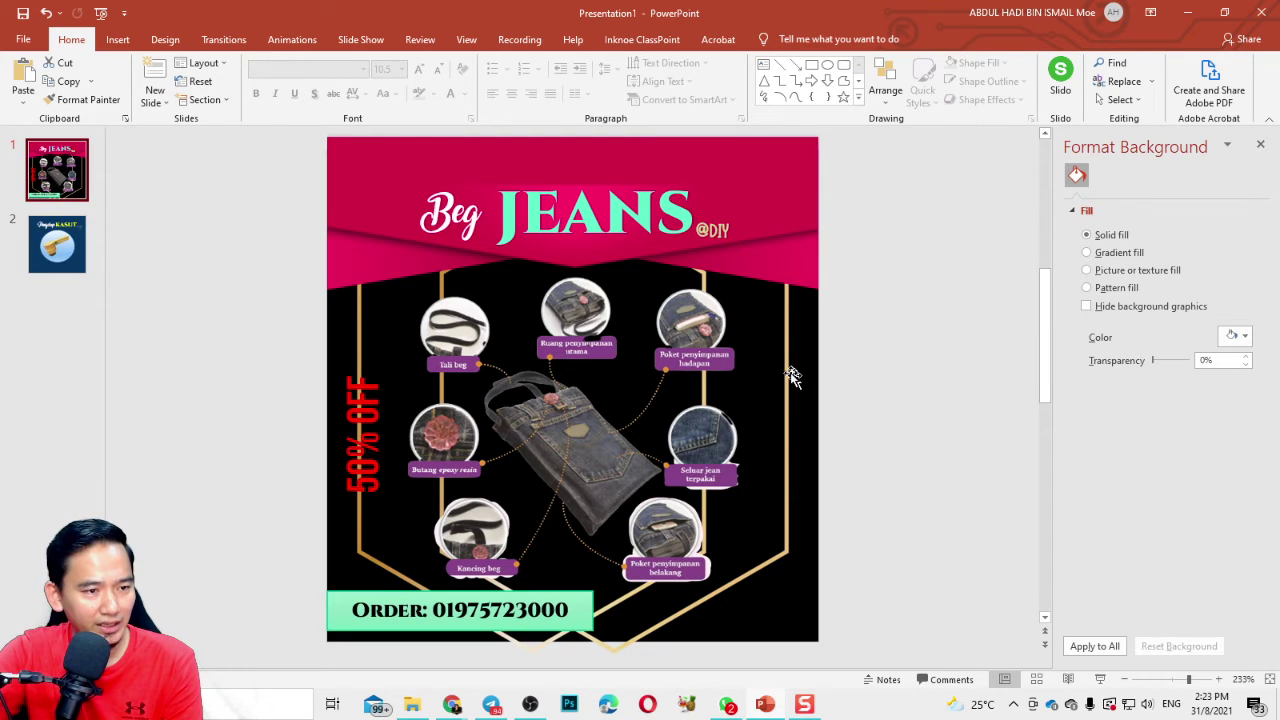
# - Go back to slide 2, the Pengilap KASUT slide, in the slide pane
pyautogui.click(60, 245)
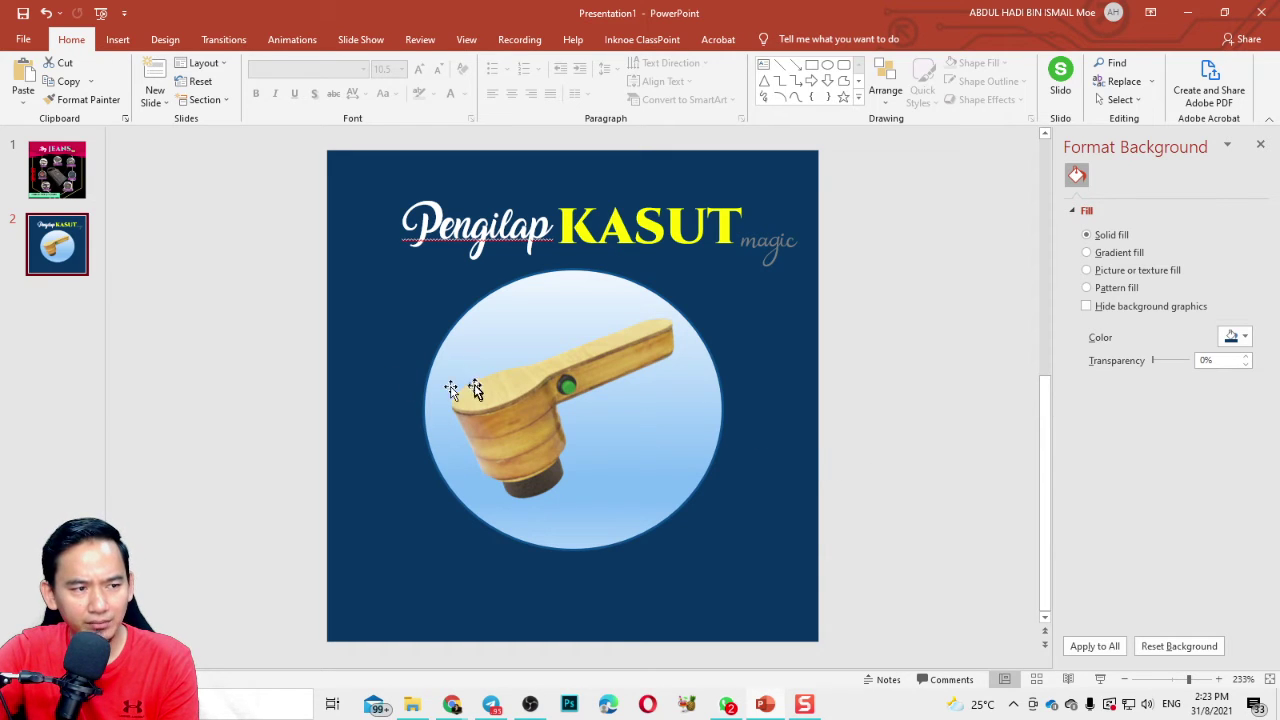
# - Start inserting a picture from this device and browse to DATA (F:) > BAHAN EDITING > EDITING PROP > background template > 100 Geometry Background PNG
pyautogui.click(119, 42)
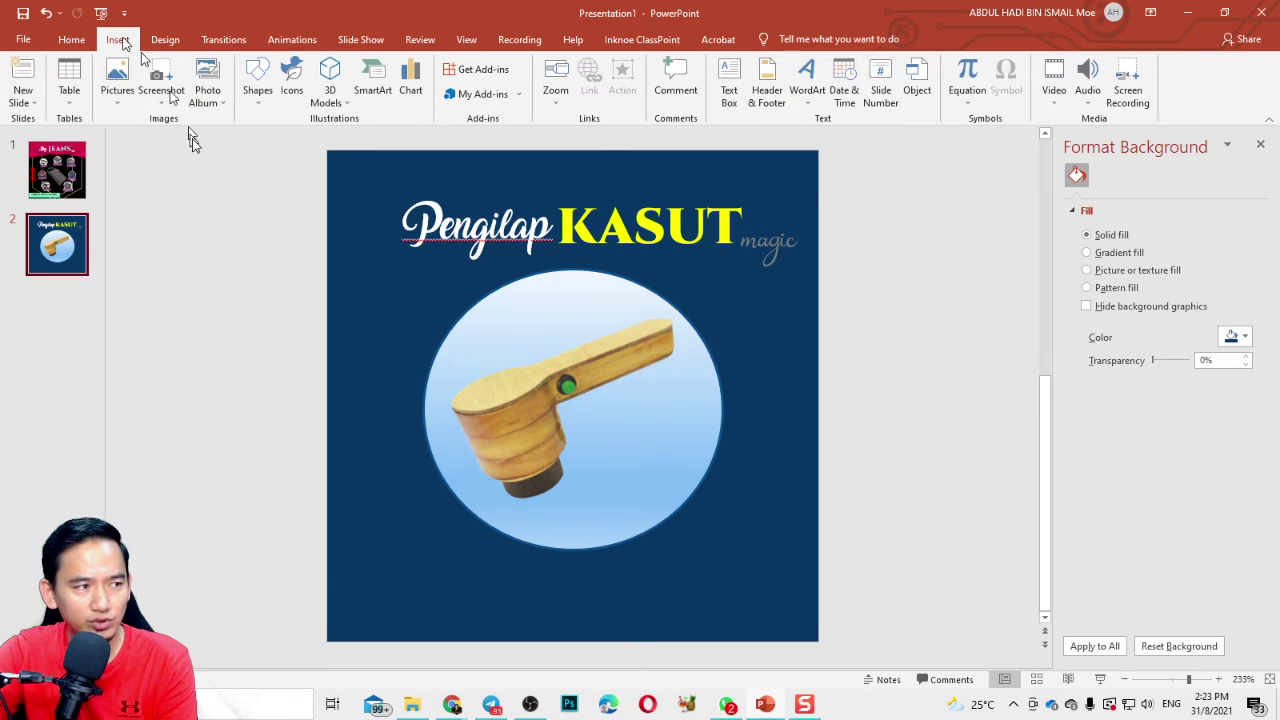
pyautogui.click(117, 102)
pyautogui.click(136, 136)
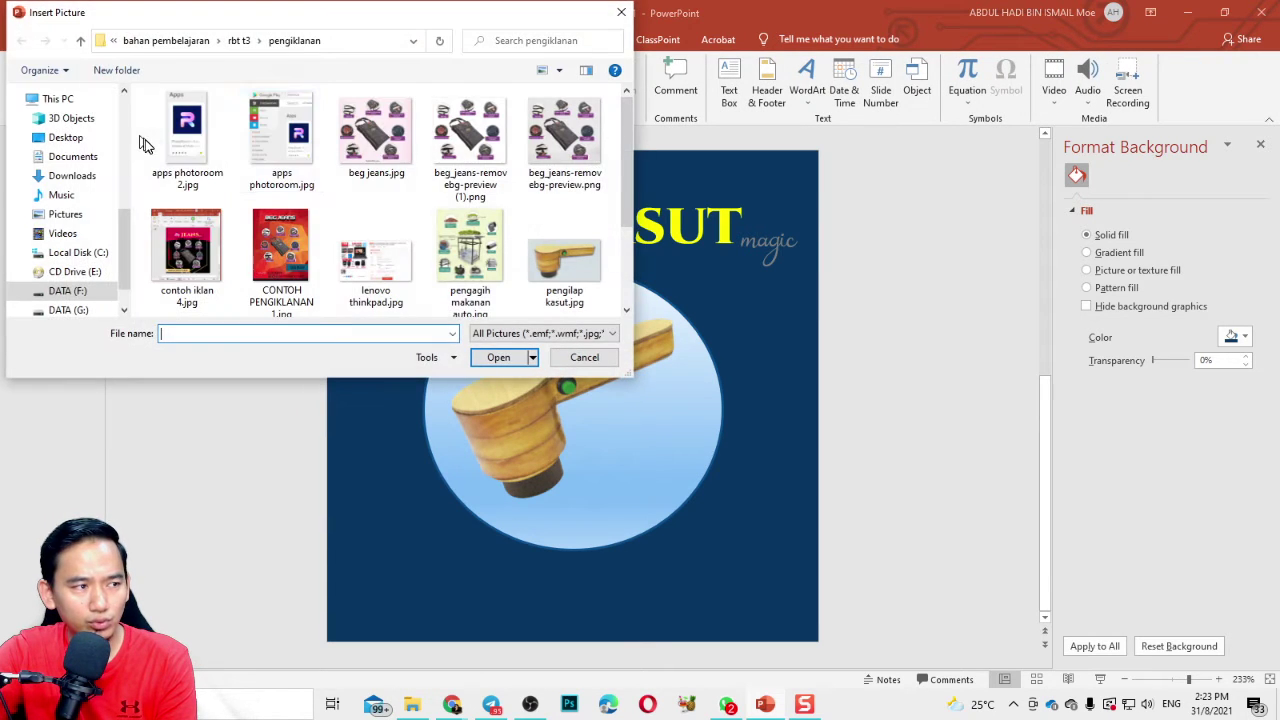
pyautogui.click(166, 40)
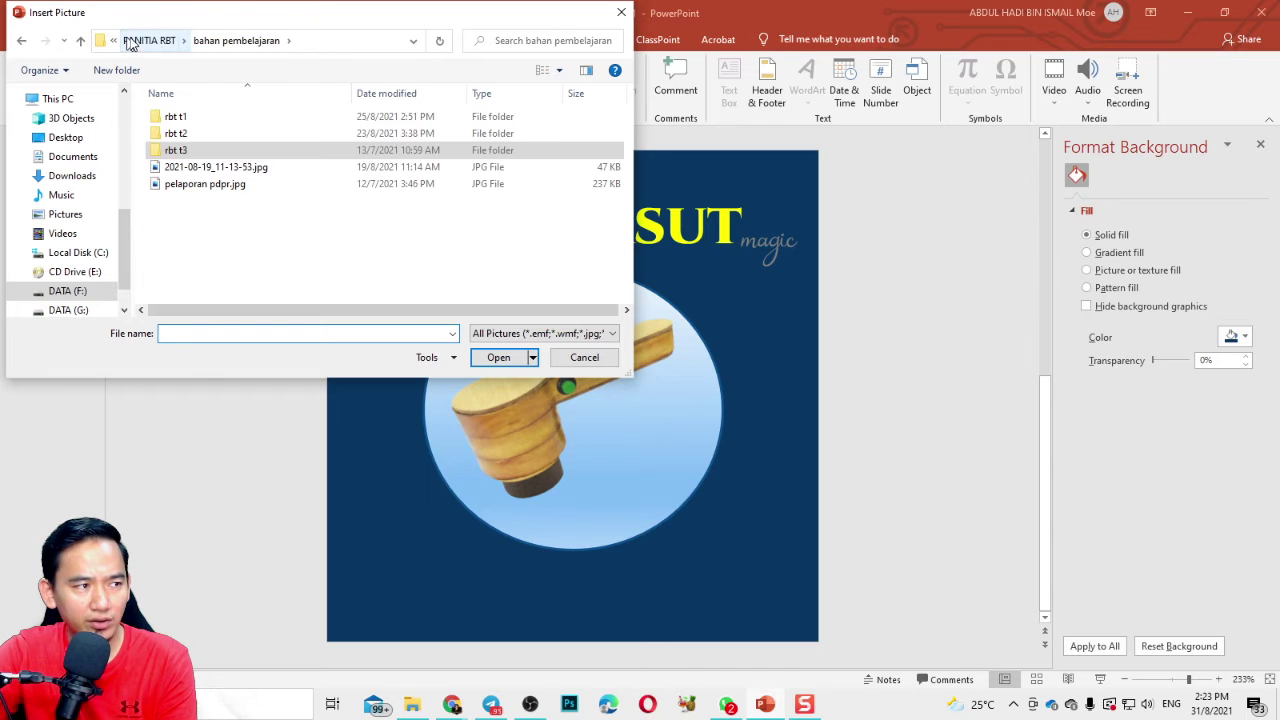
pyautogui.click(130, 41)
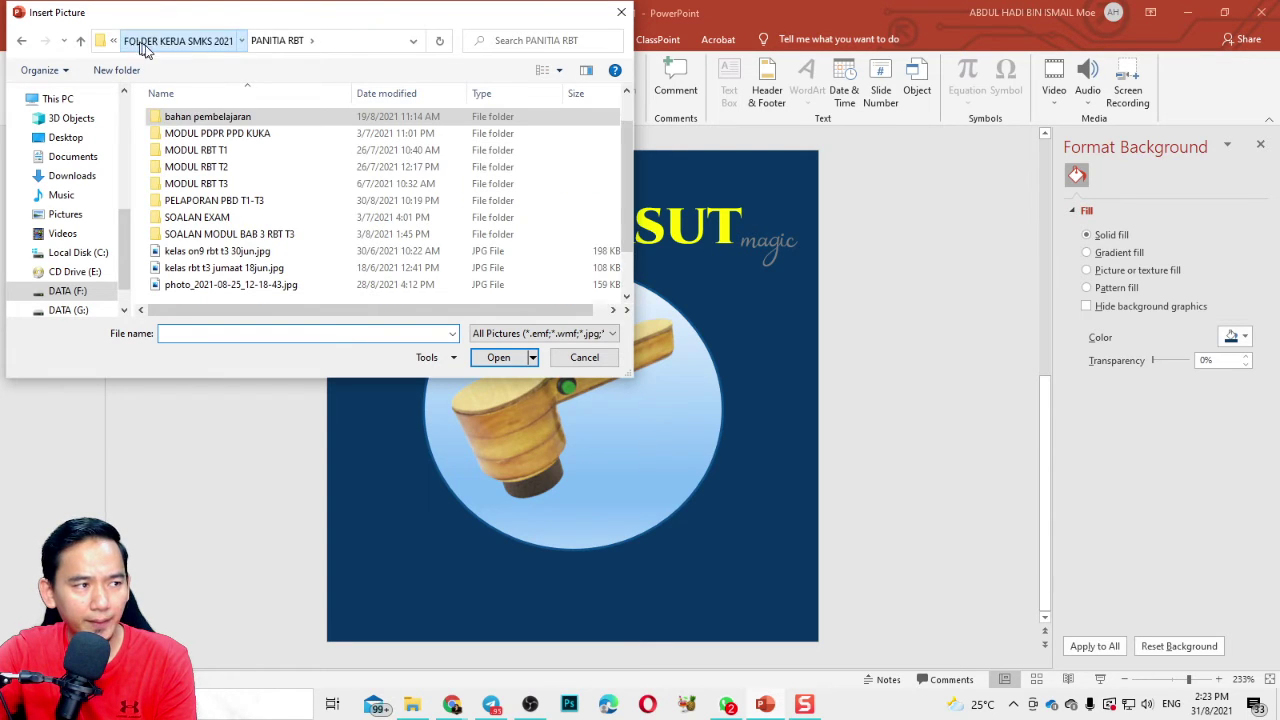
pyautogui.click(165, 41)
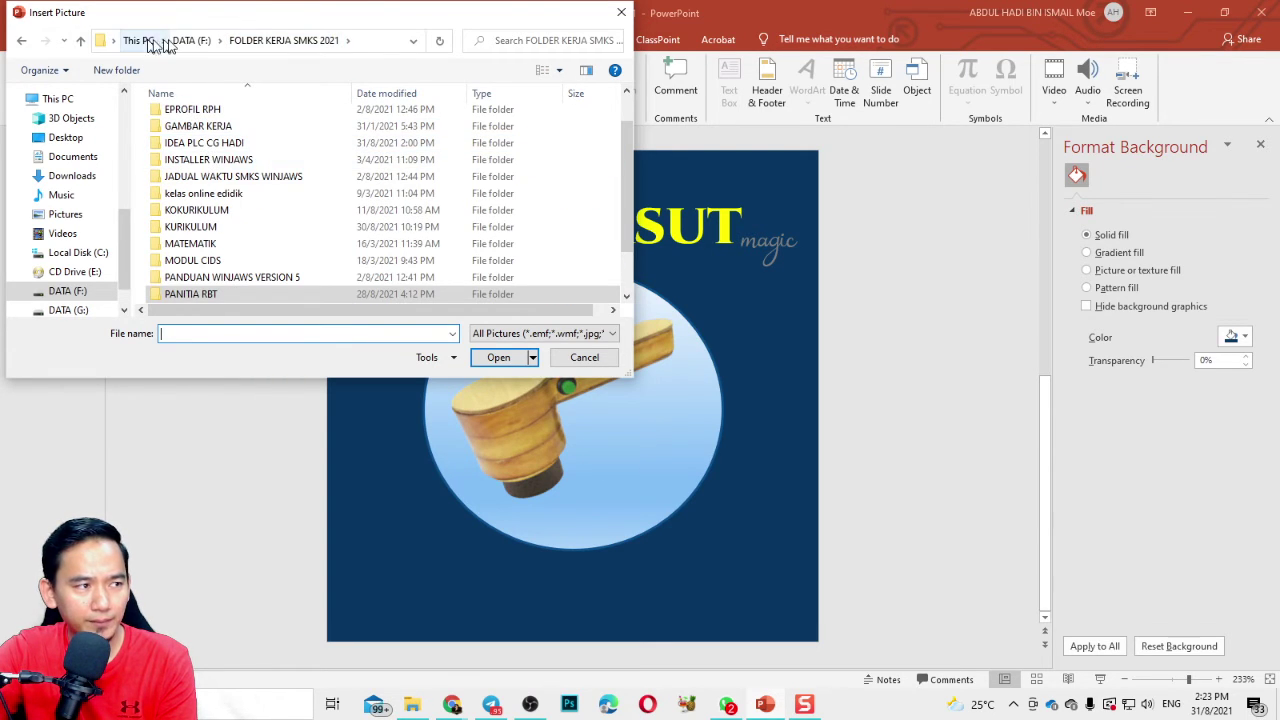
pyautogui.click(190, 40)
pyautogui.doubleClick(205, 150)
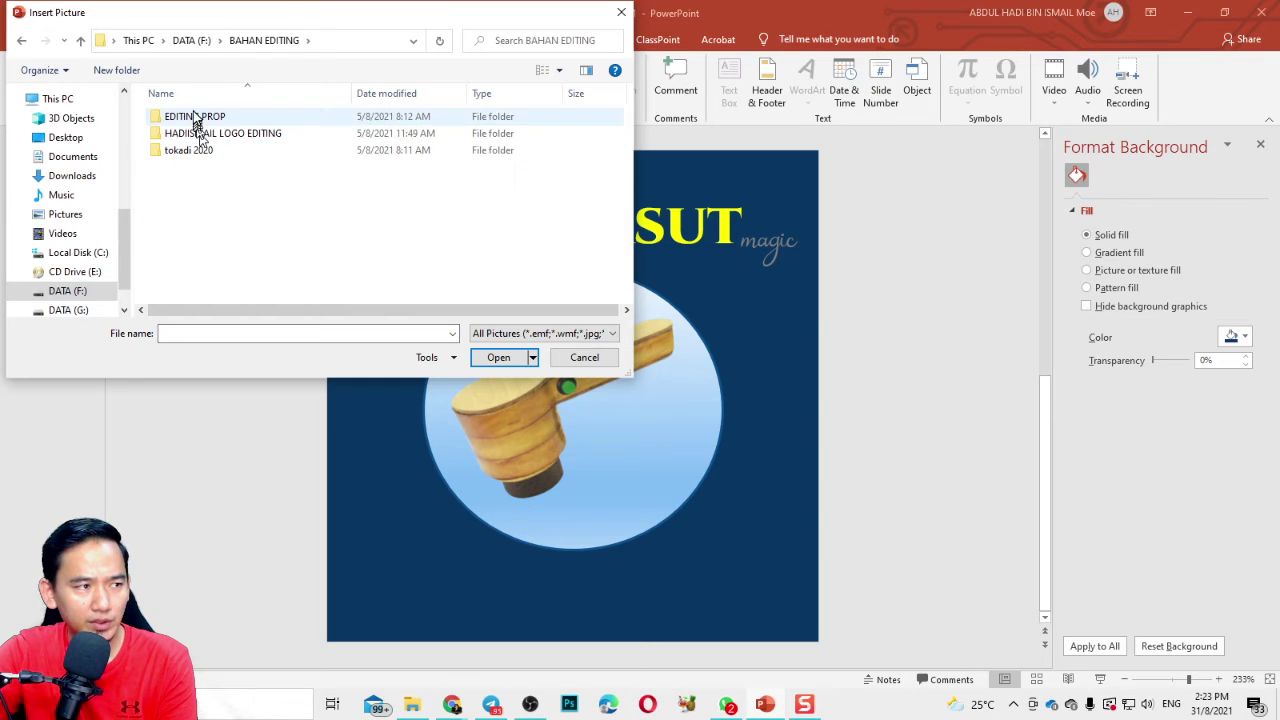
pyautogui.doubleClick(200, 116)
pyautogui.doubleClick(197, 150)
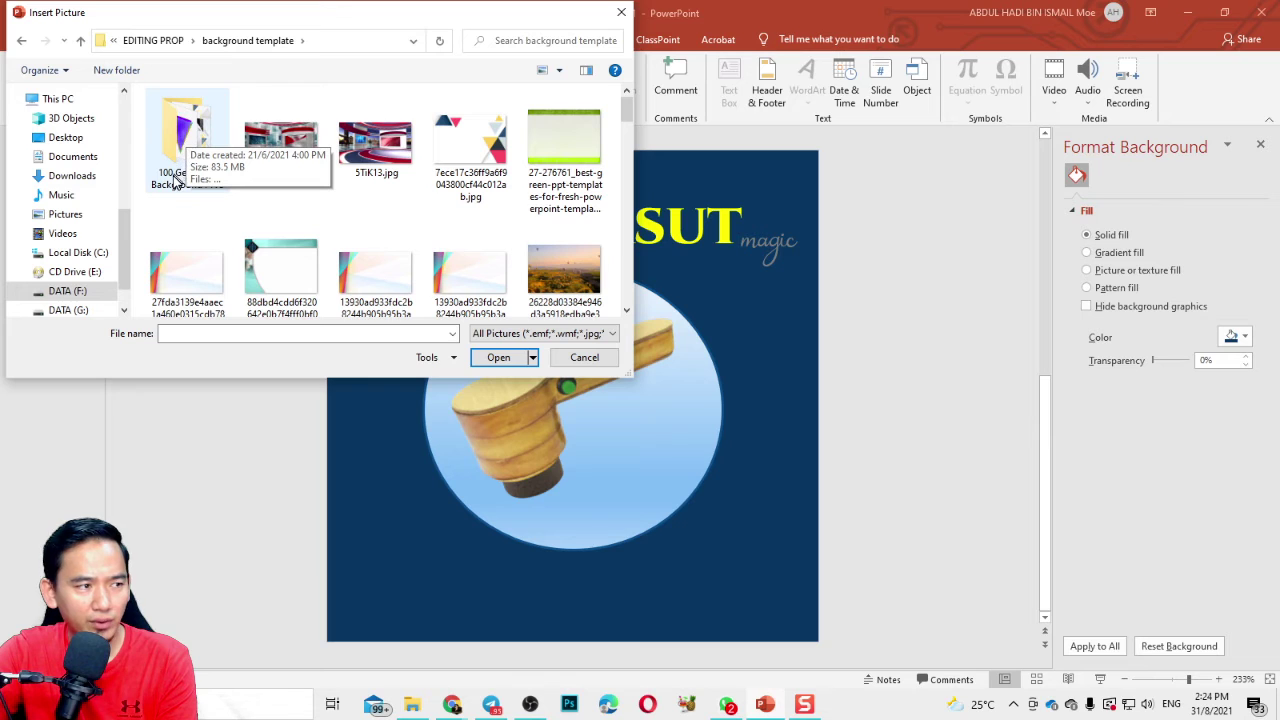
pyautogui.doubleClick(178, 176)
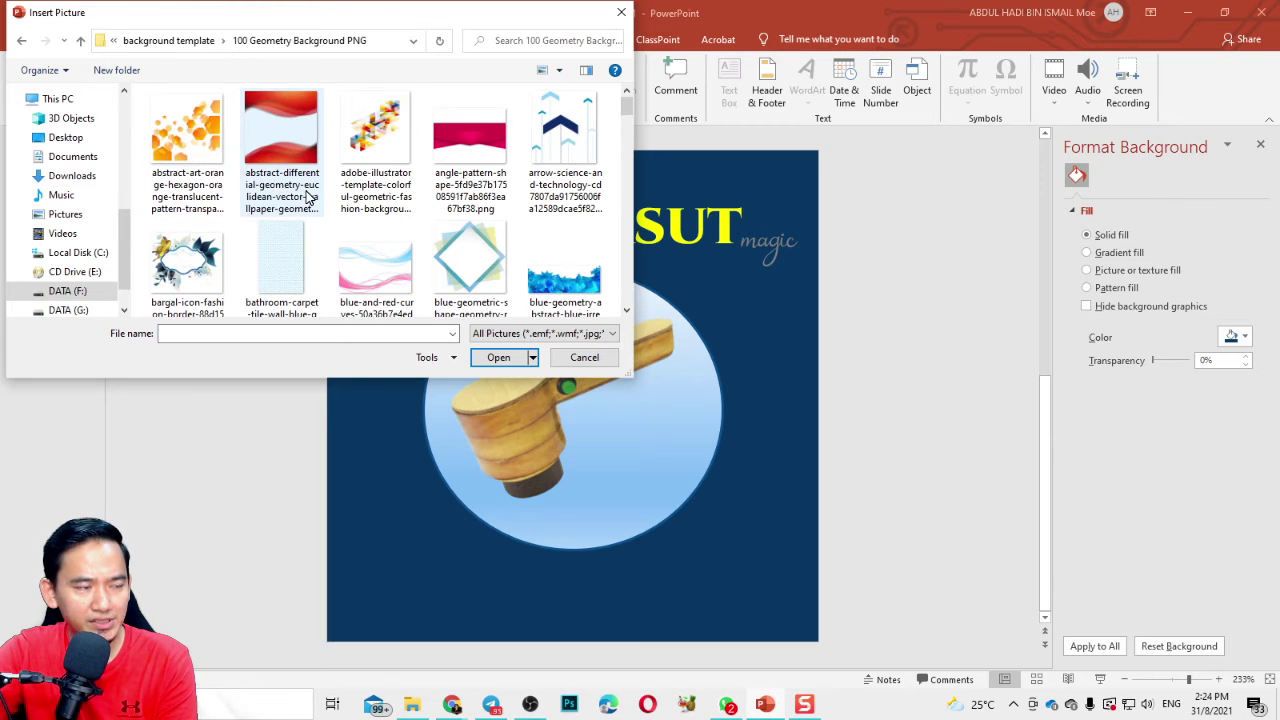
# - Select the colourful geometry-light-square diamonds image in that folder
pyautogui.scroll(-1, 508, 207)
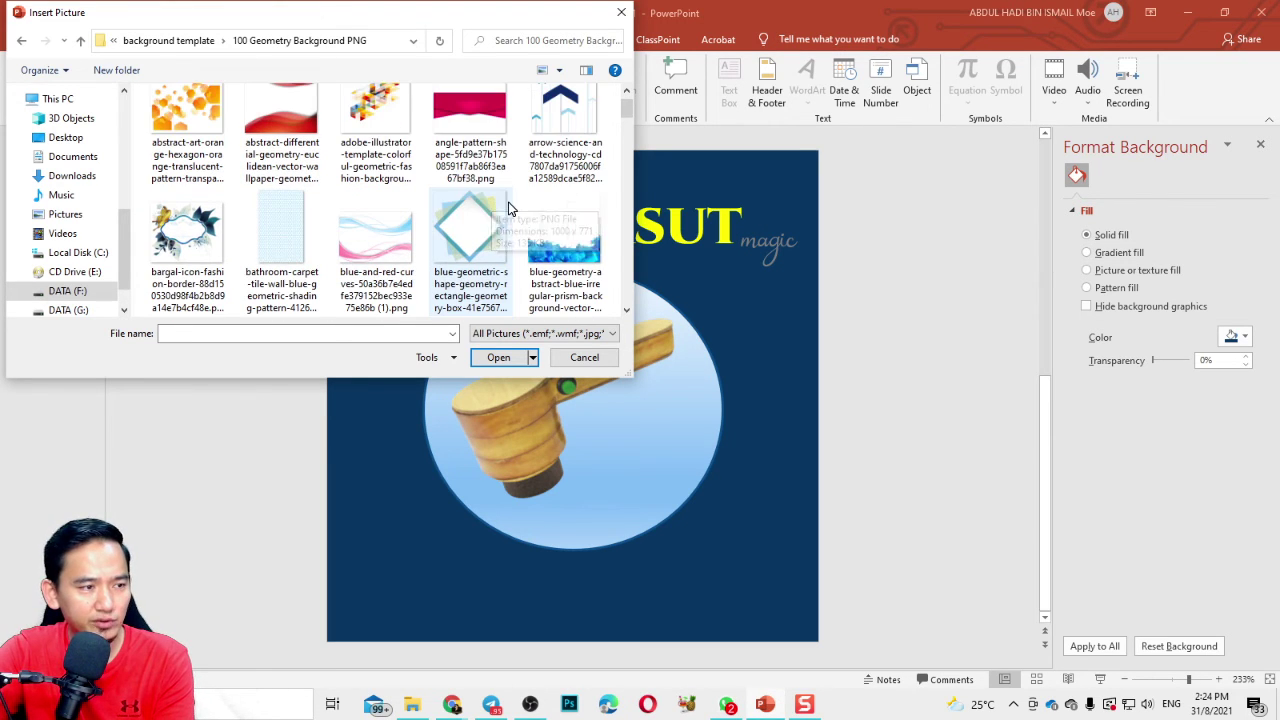
pyautogui.scroll(-3, 508, 207)
pyautogui.scroll(-3, 533, 255)
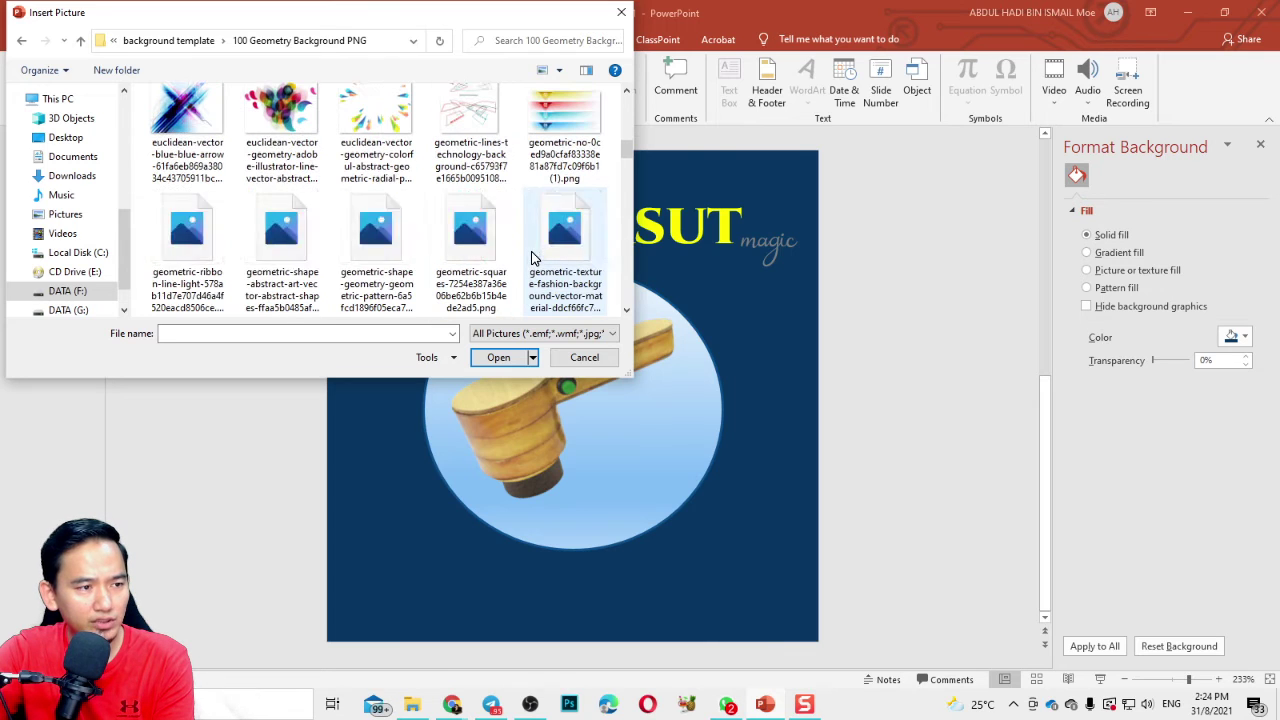
pyautogui.scroll(-1, 420, 262)
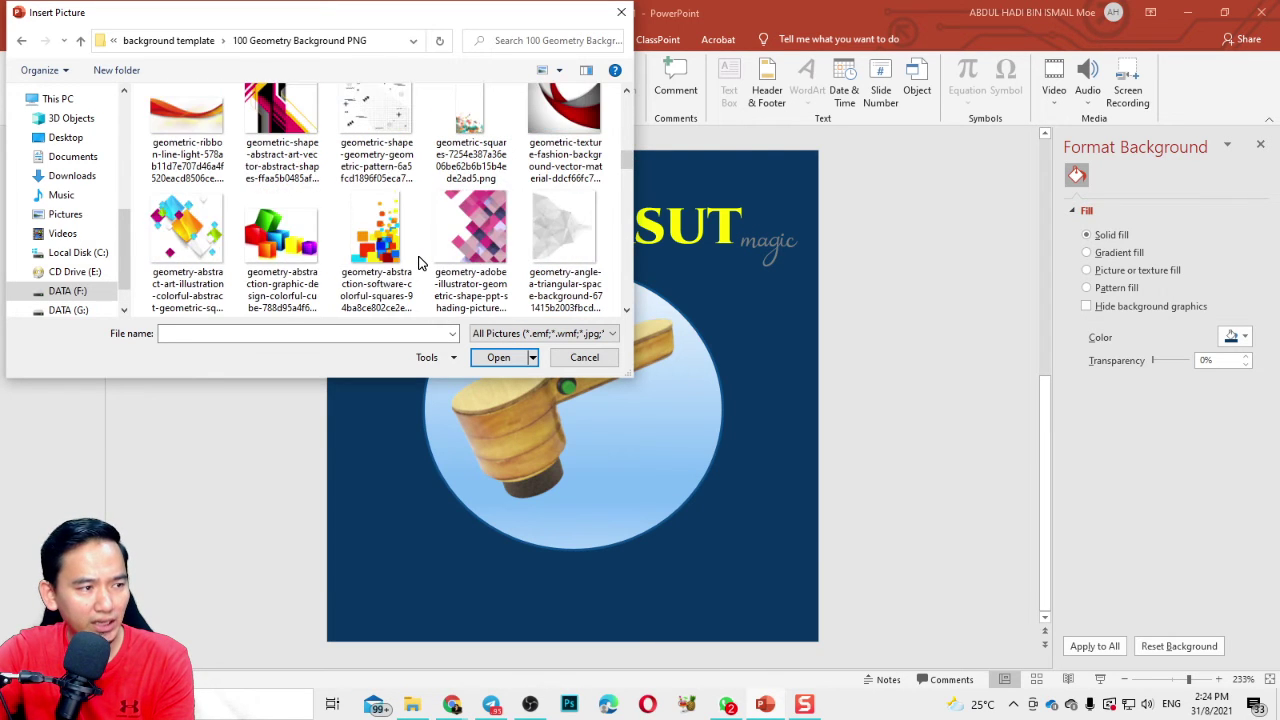
pyautogui.scroll(-1, 420, 262)
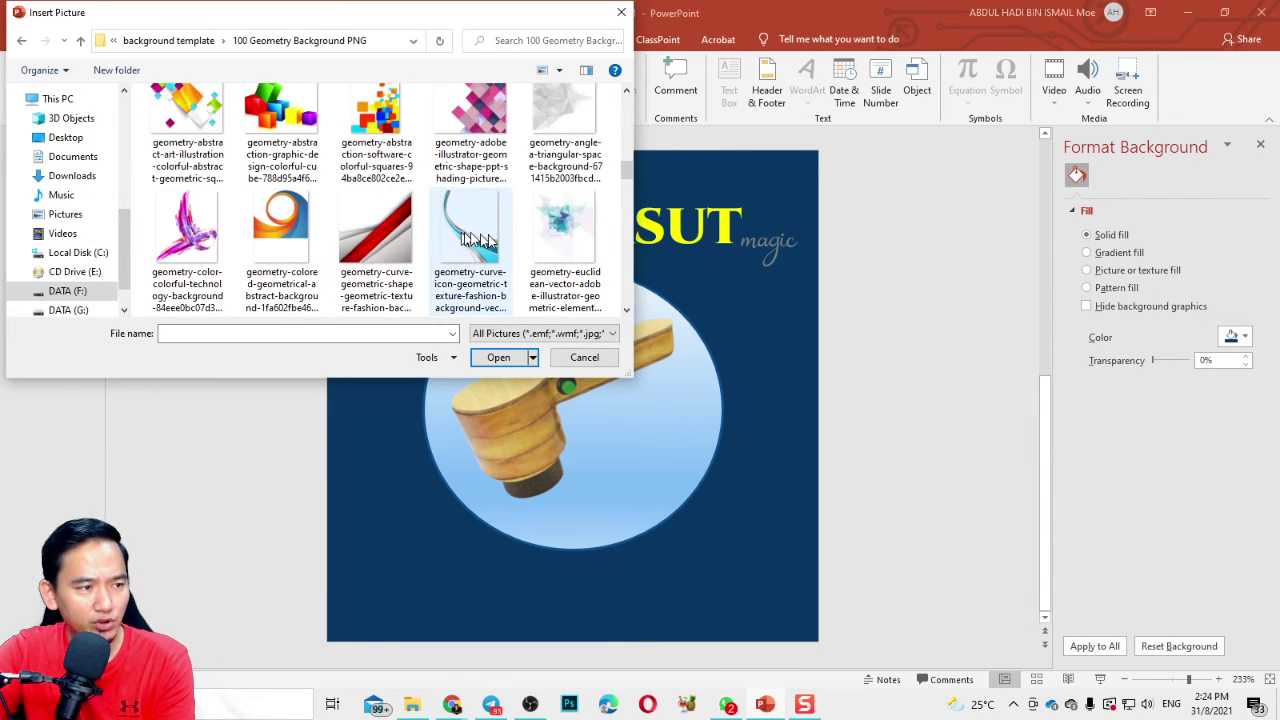
pyautogui.scroll(-1, 502, 243)
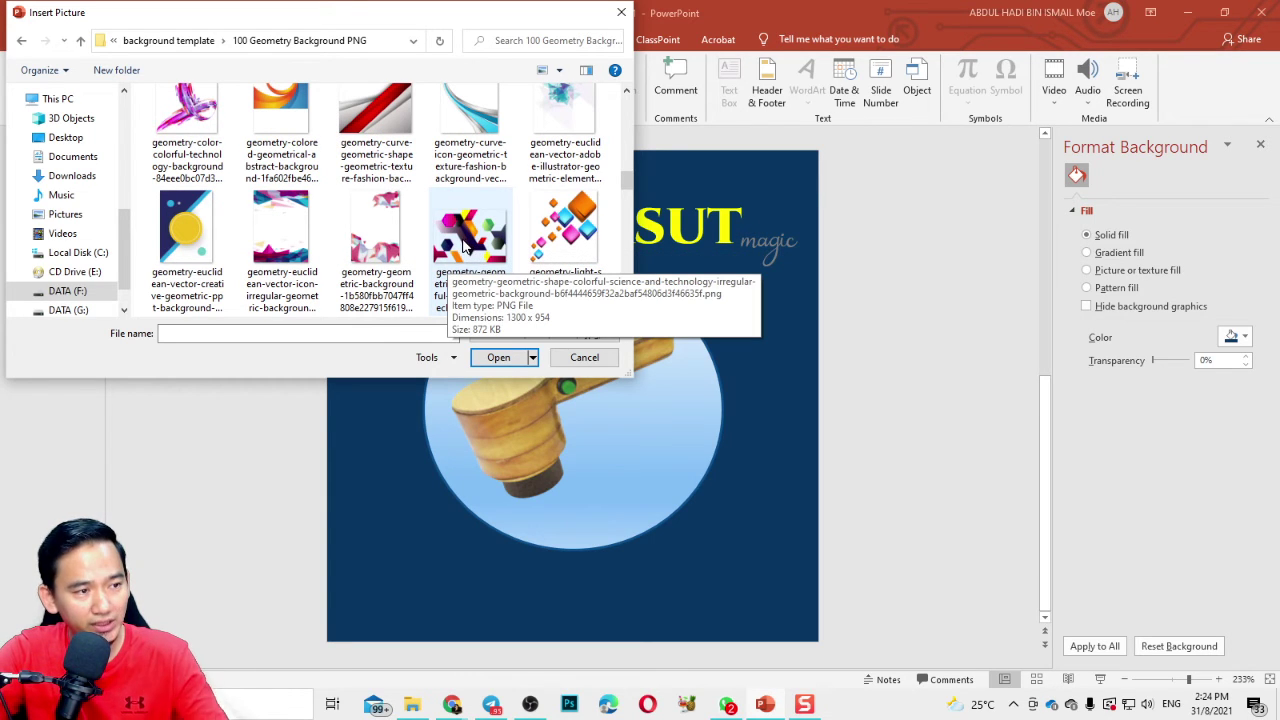
pyautogui.click(560, 228)
# - Insert the diamonds picture, position it and rotate it about 45 degrees across the slide
pyautogui.click(522, 356)
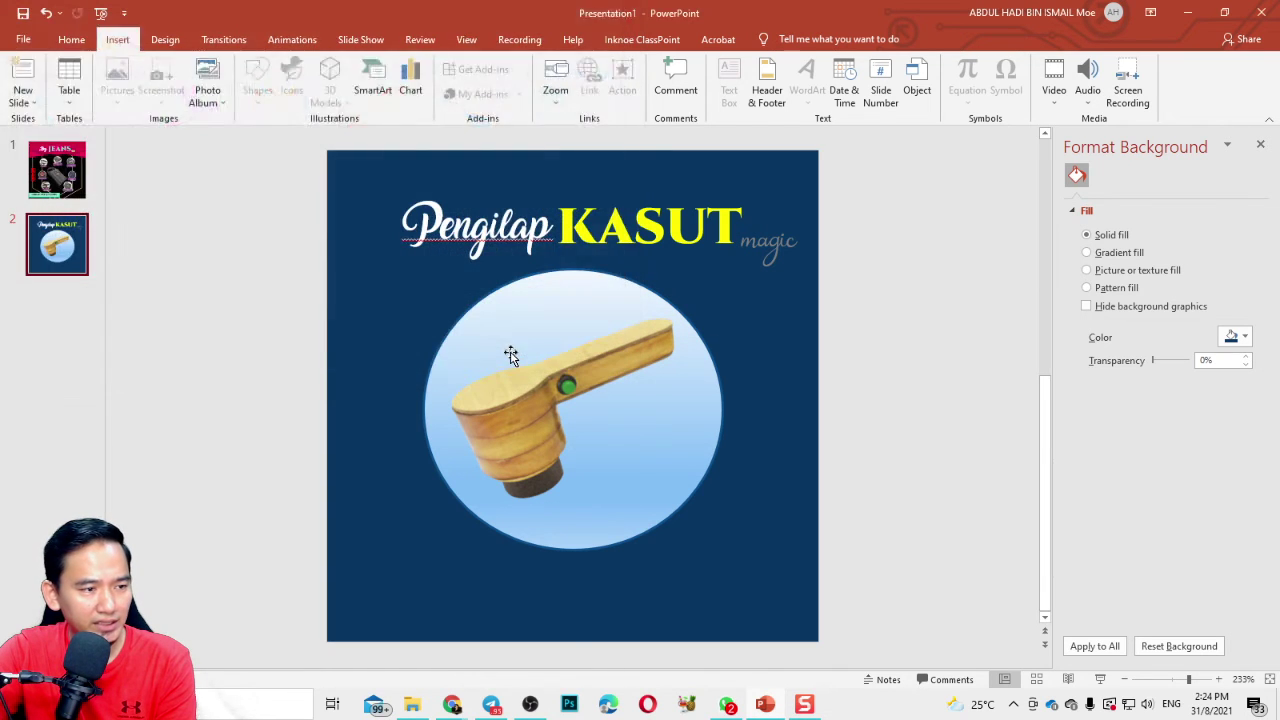
pyautogui.moveTo(545, 385)
pyautogui.mouseDown()
pyautogui.moveTo(684, 292)
pyautogui.moveTo(623, 200)
pyautogui.mouseUp()
pyautogui.moveTo(666, 266); pyautogui.dragTo(649, 277)
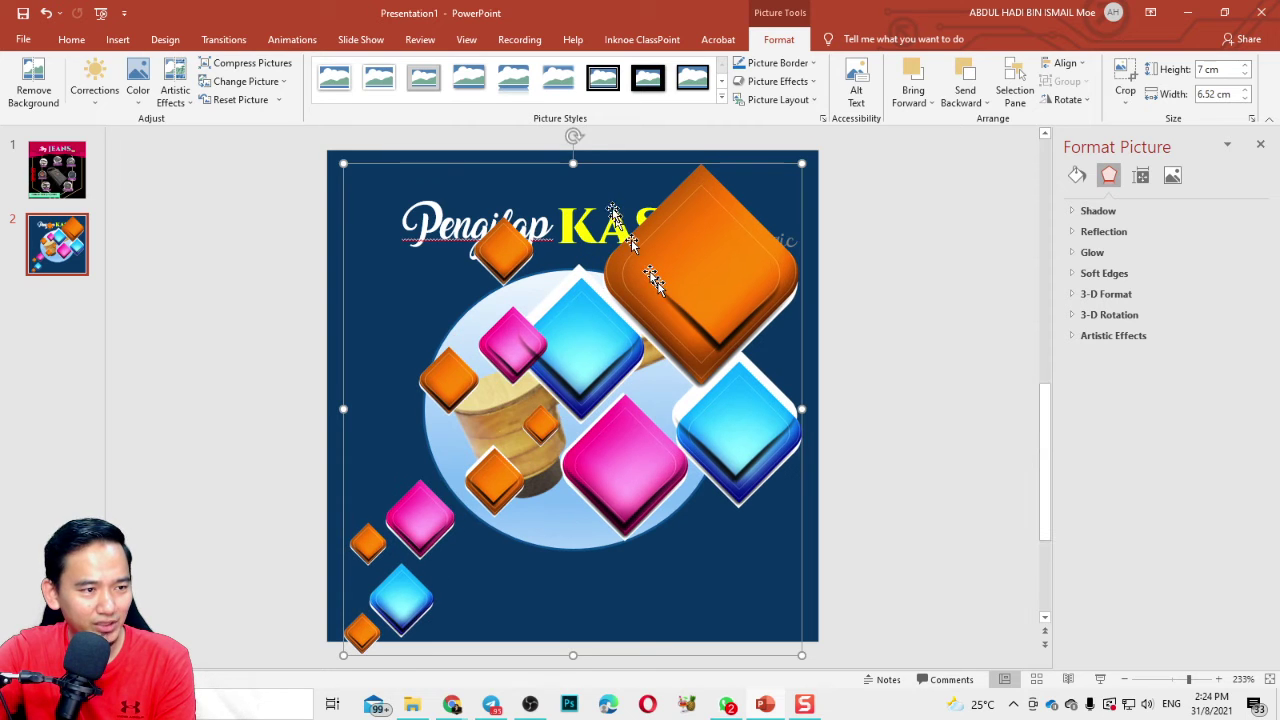
pyautogui.moveTo(573, 131); pyautogui.dragTo(718, 396)
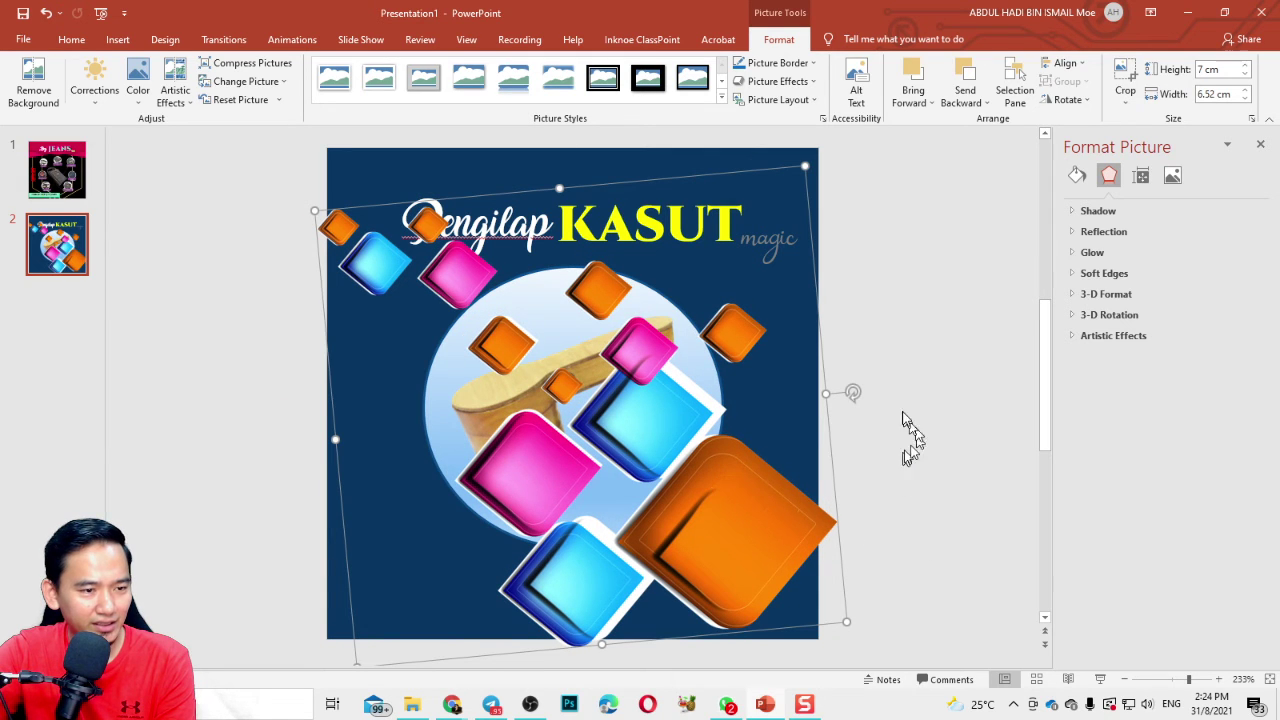
pyautogui.moveTo(855, 393); pyautogui.dragTo(862, 430)
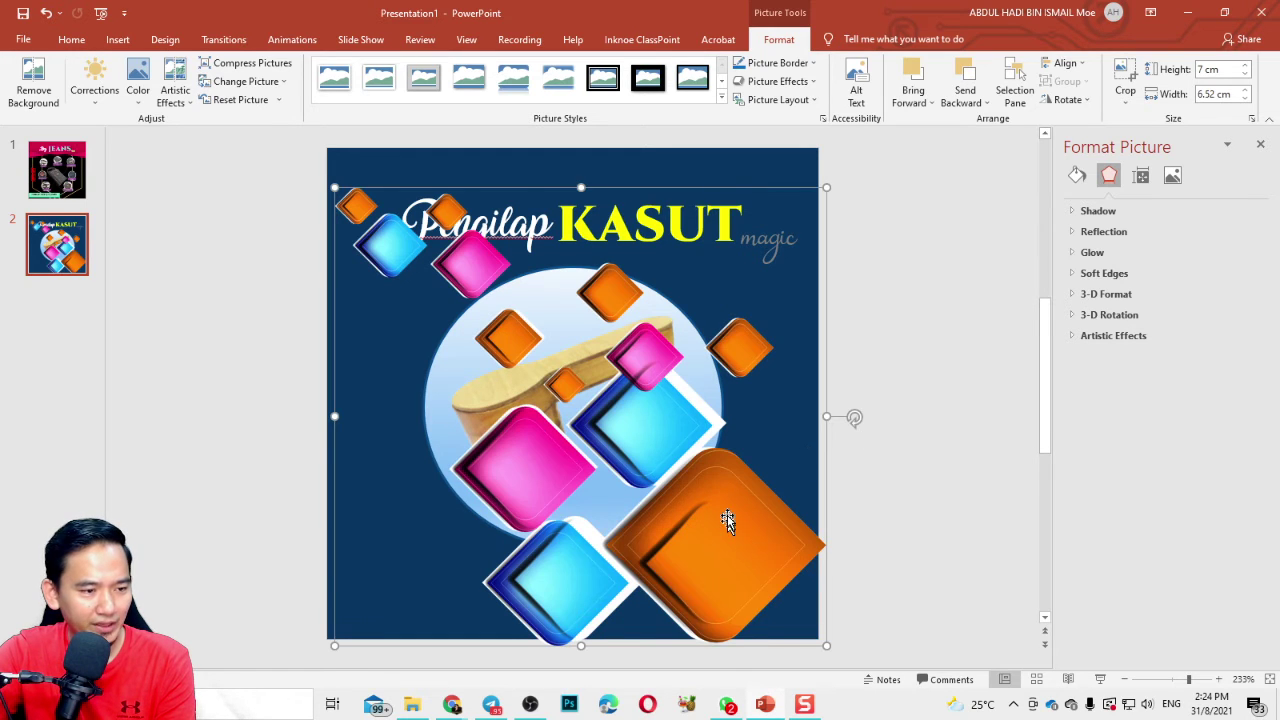
# - Send the diamonds picture to back, behind the product circle, and check the layout
pyautogui.rightClick(727, 518)
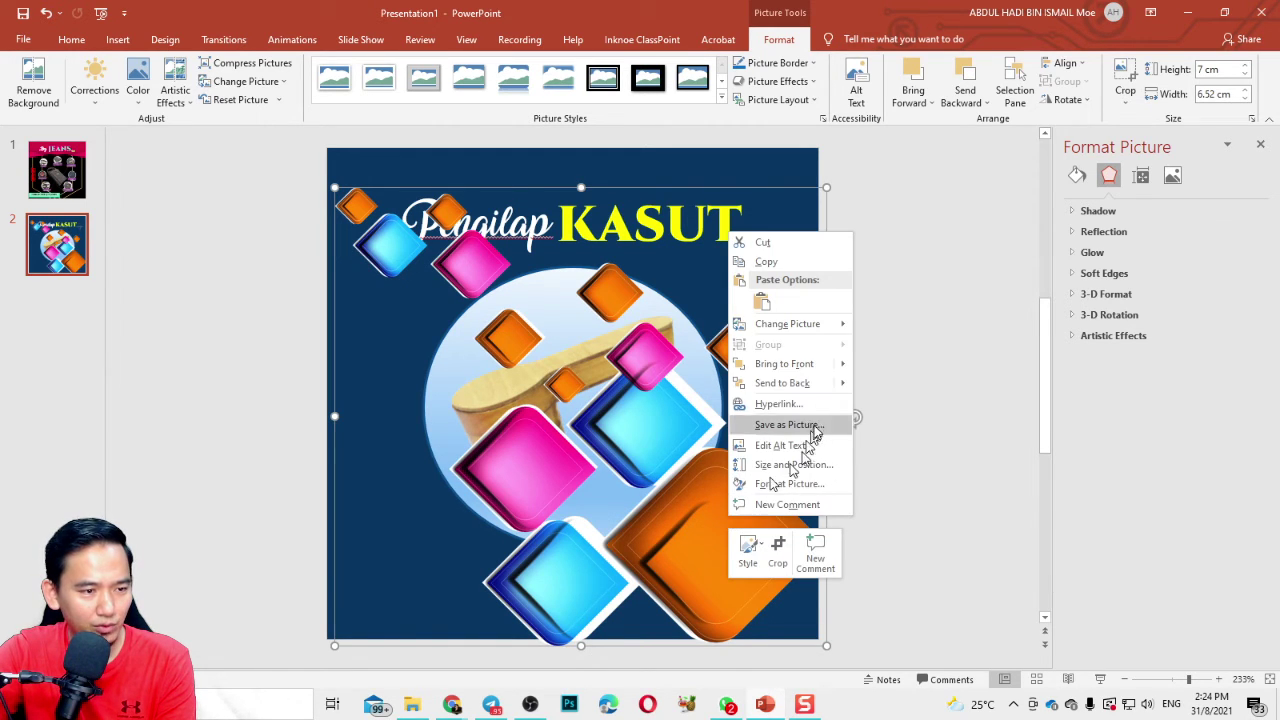
pyautogui.click(798, 385)
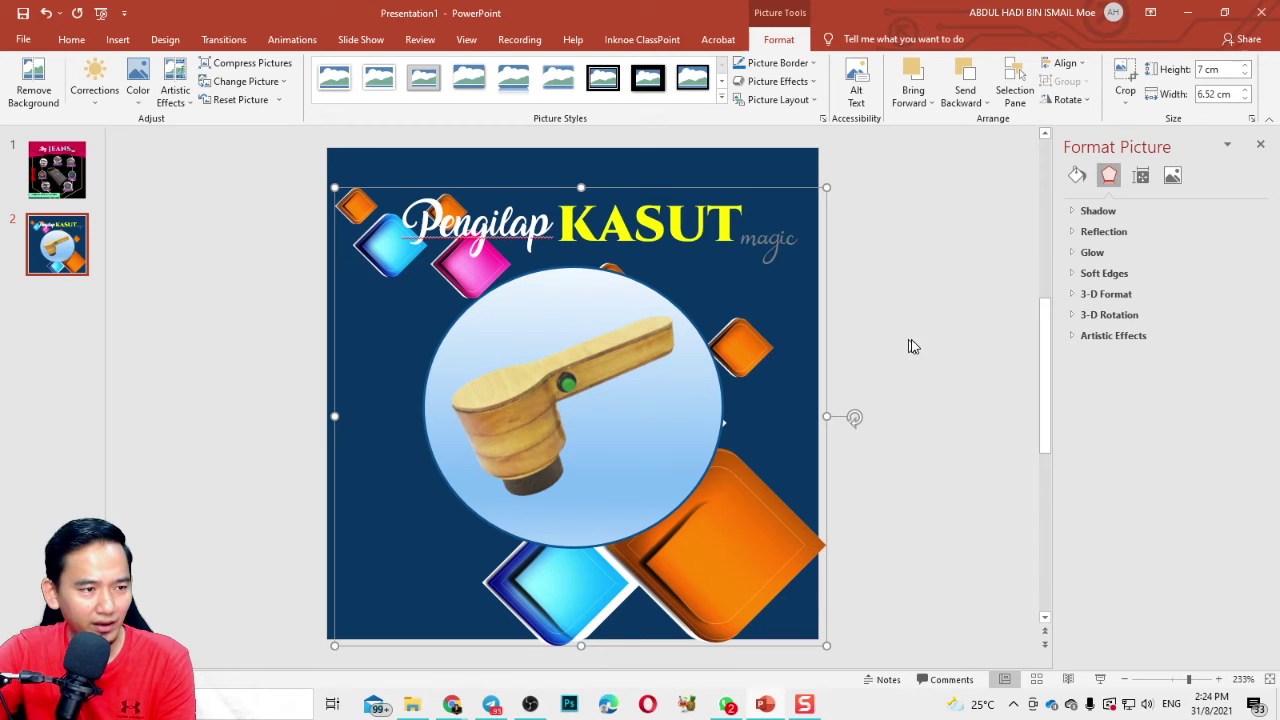
pyautogui.click(936, 326)
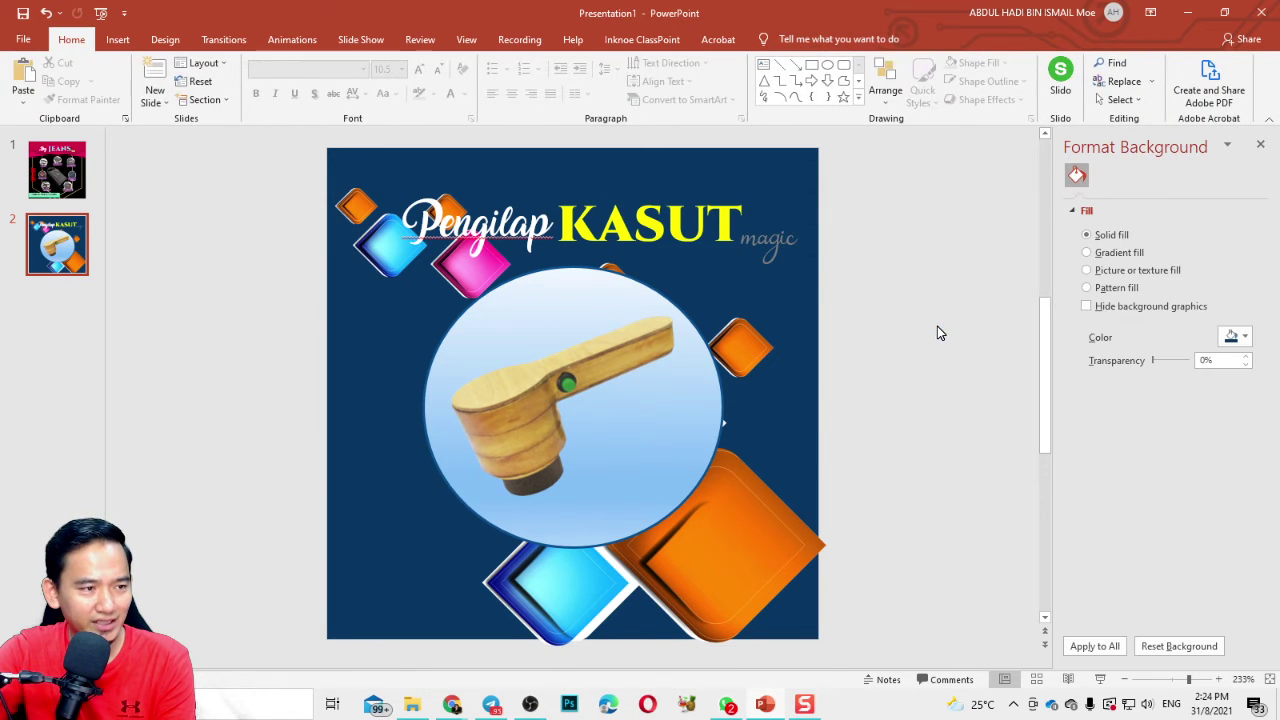
pyautogui.click(717, 545)
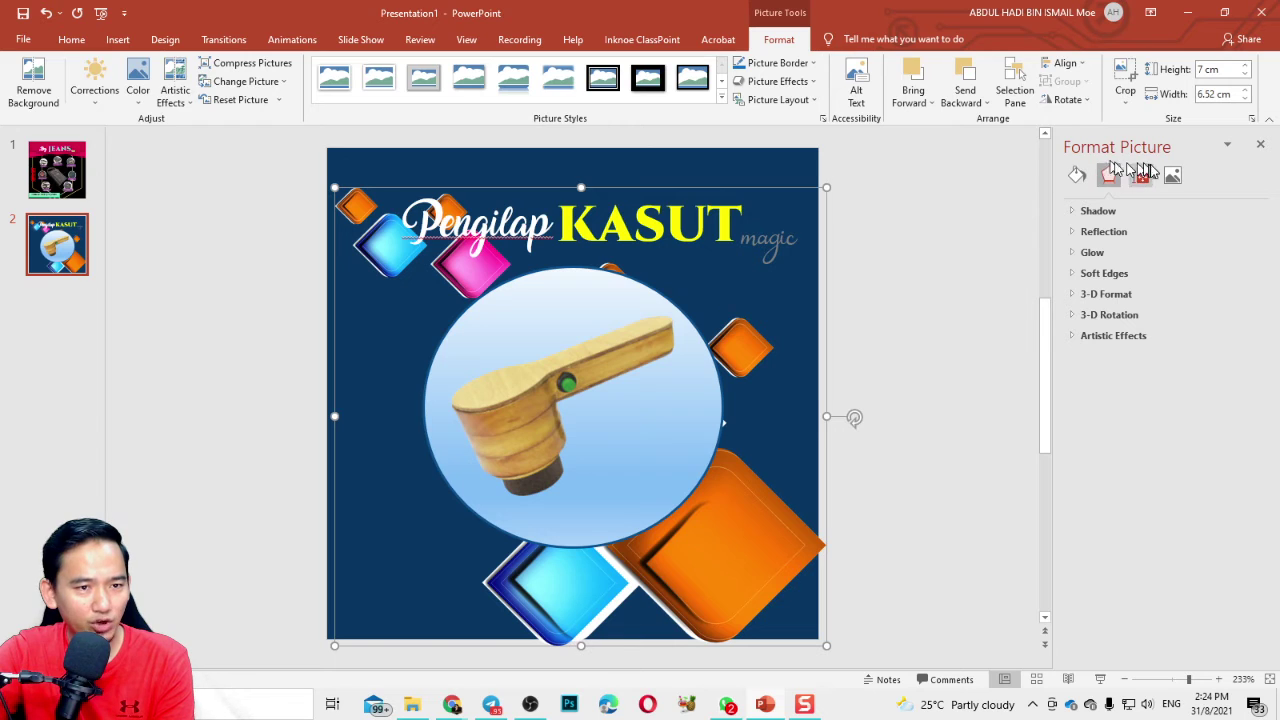
# - Give the diamonds picture a 35%-transparency shadow and lower its colour temperature
pyautogui.click(1073, 212)
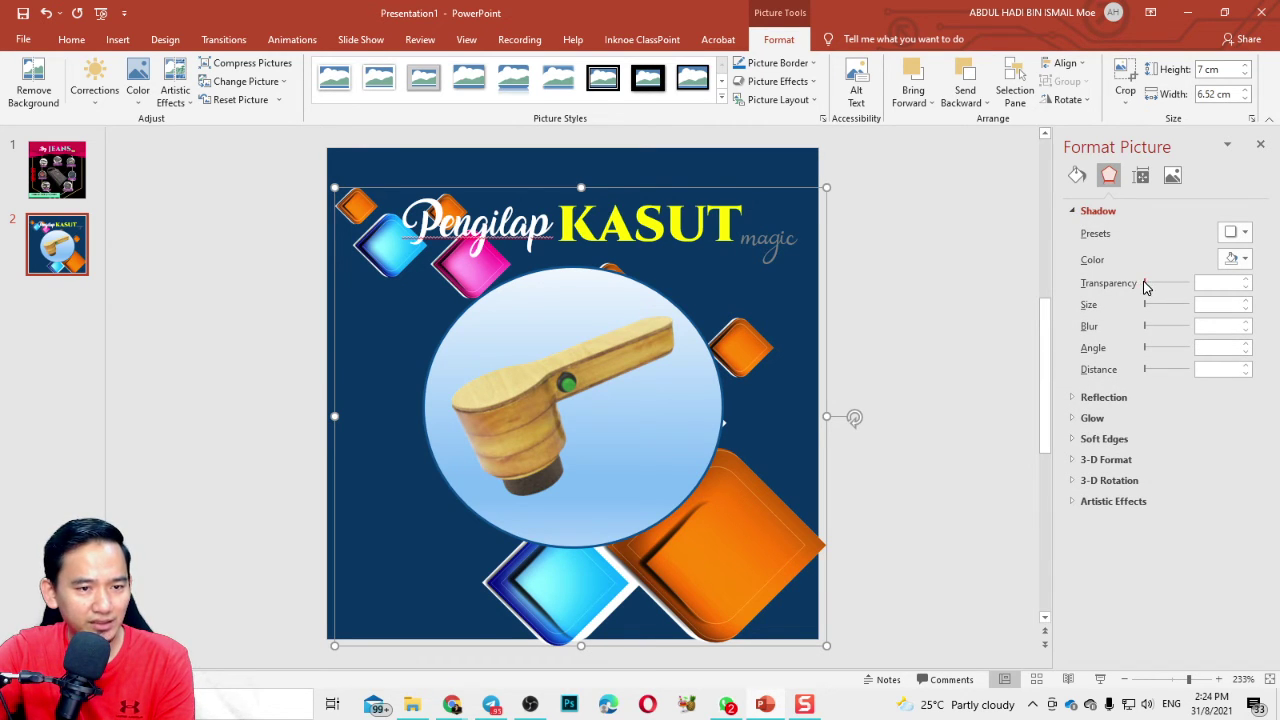
pyautogui.moveTo(1146, 287); pyautogui.dragTo(1163, 289)
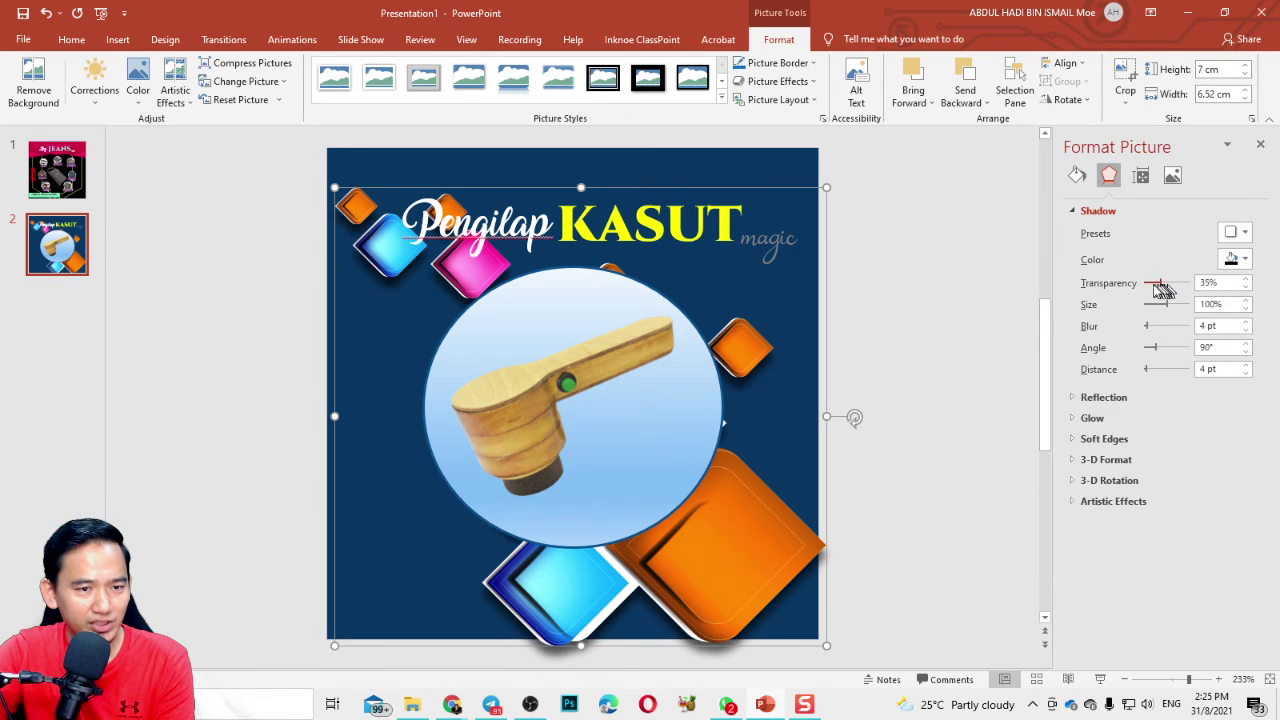
pyautogui.click(1077, 175)
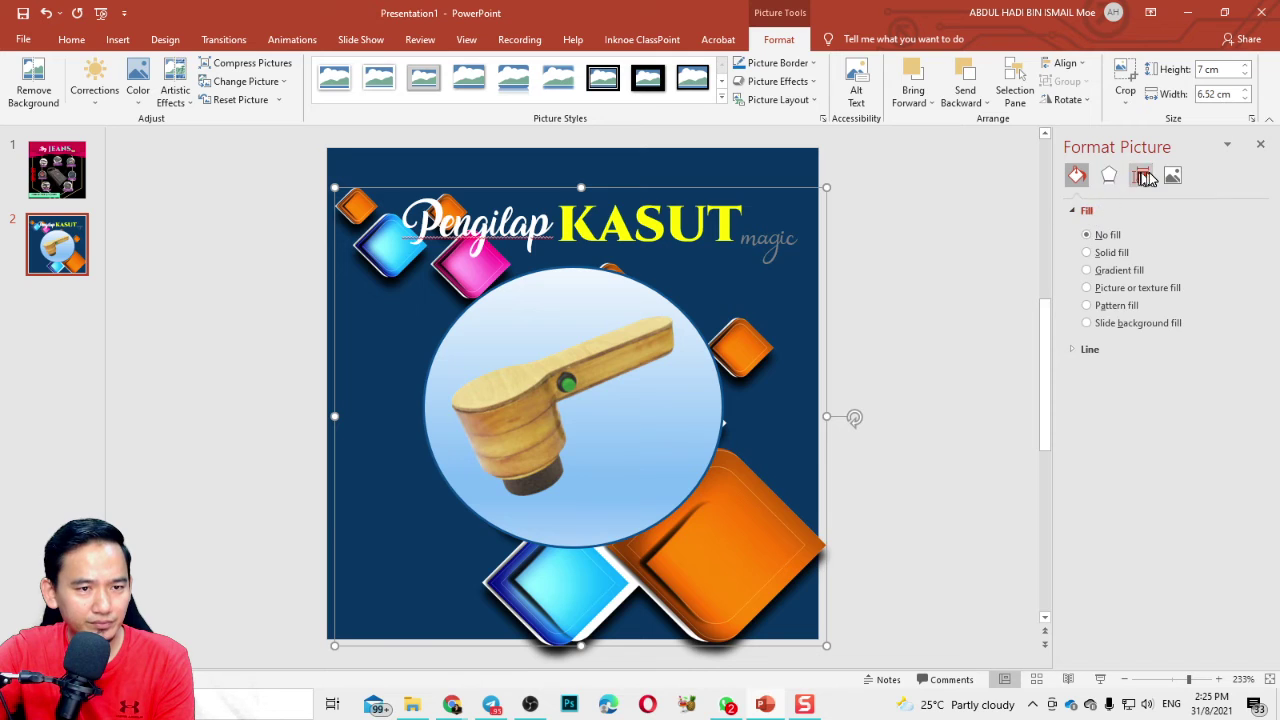
pyautogui.click(1141, 175)
pyautogui.click(1172, 176)
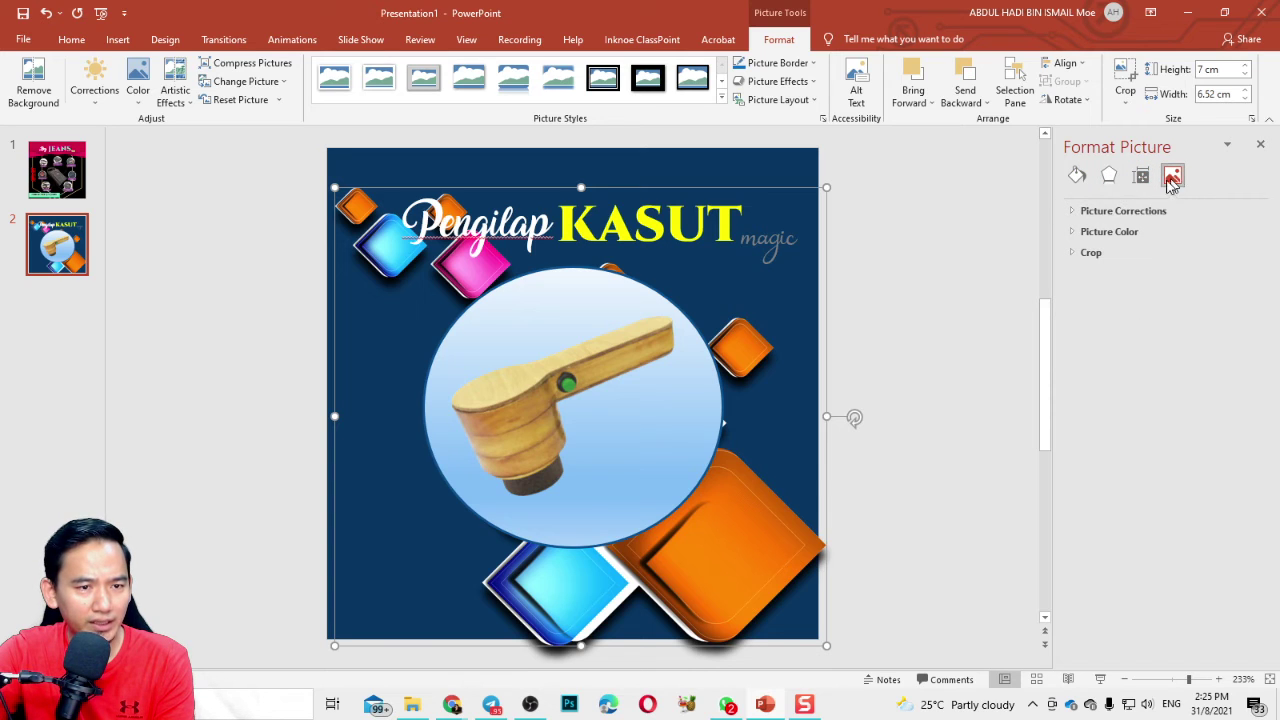
pyautogui.click(1093, 234)
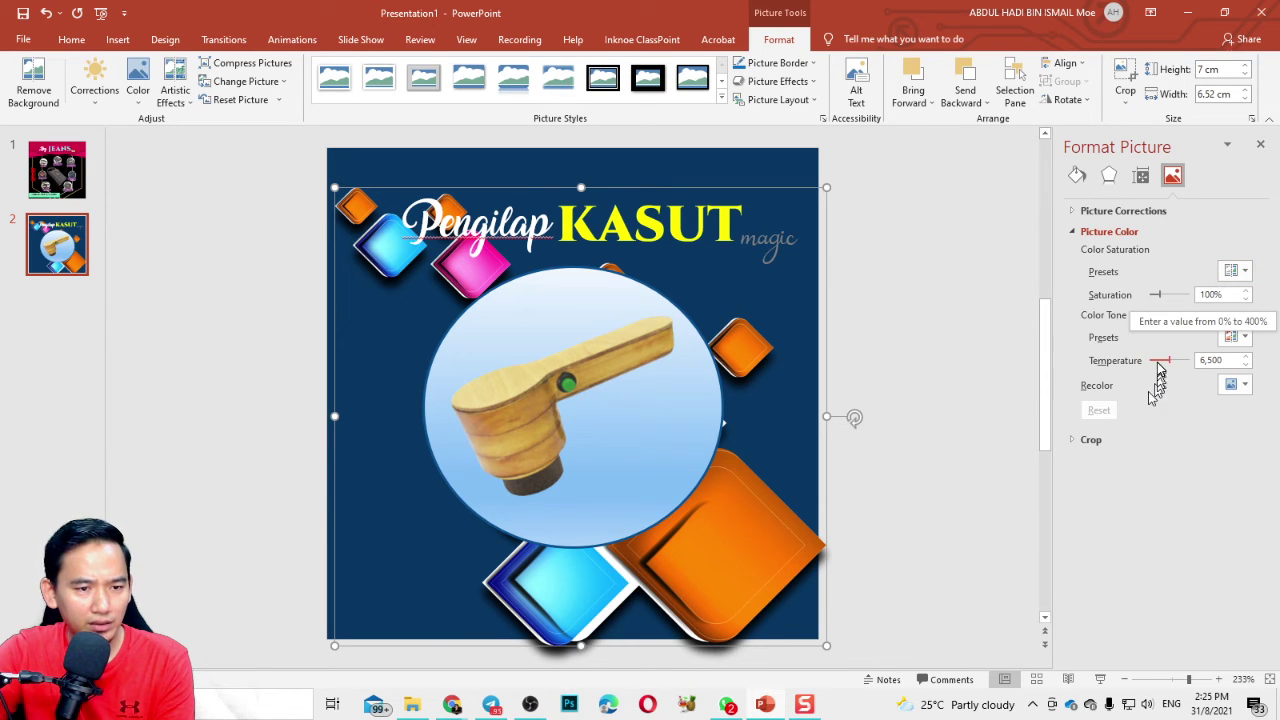
pyautogui.moveTo(1168, 364); pyautogui.dragTo(1161, 359)
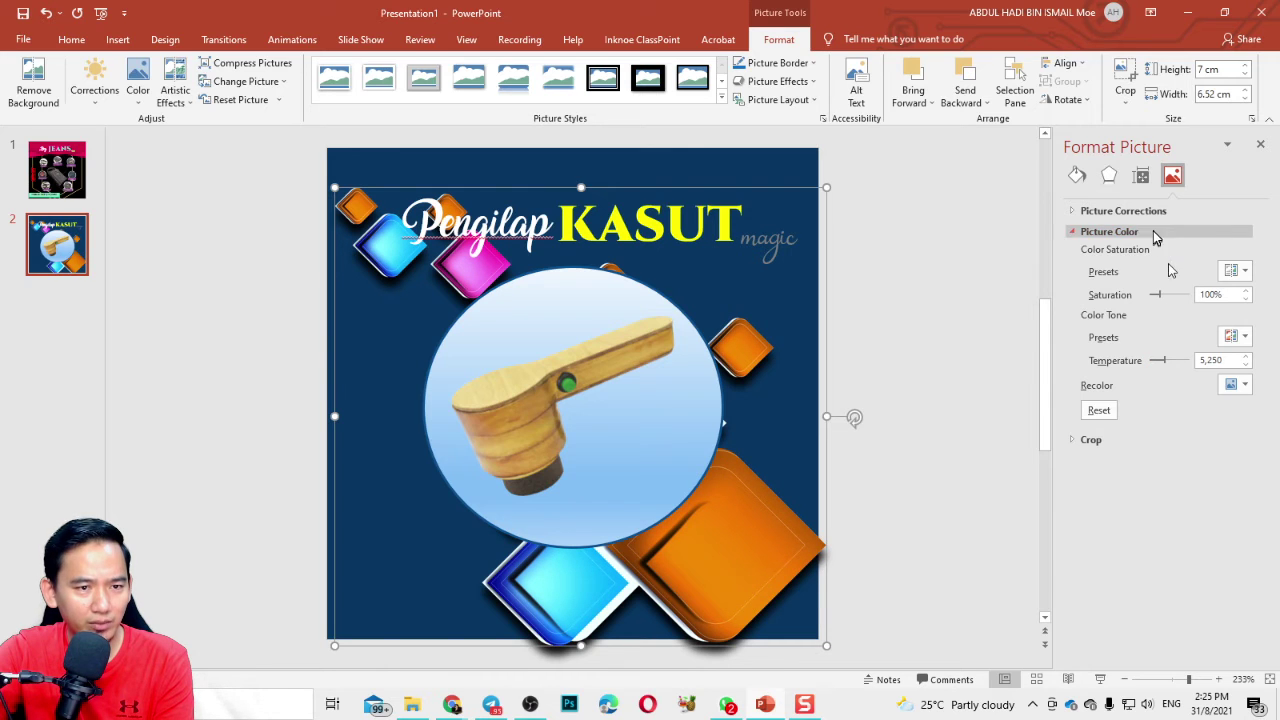
# - Delete the diamond-pattern picture from the slide
pyautogui.click(1227, 149)
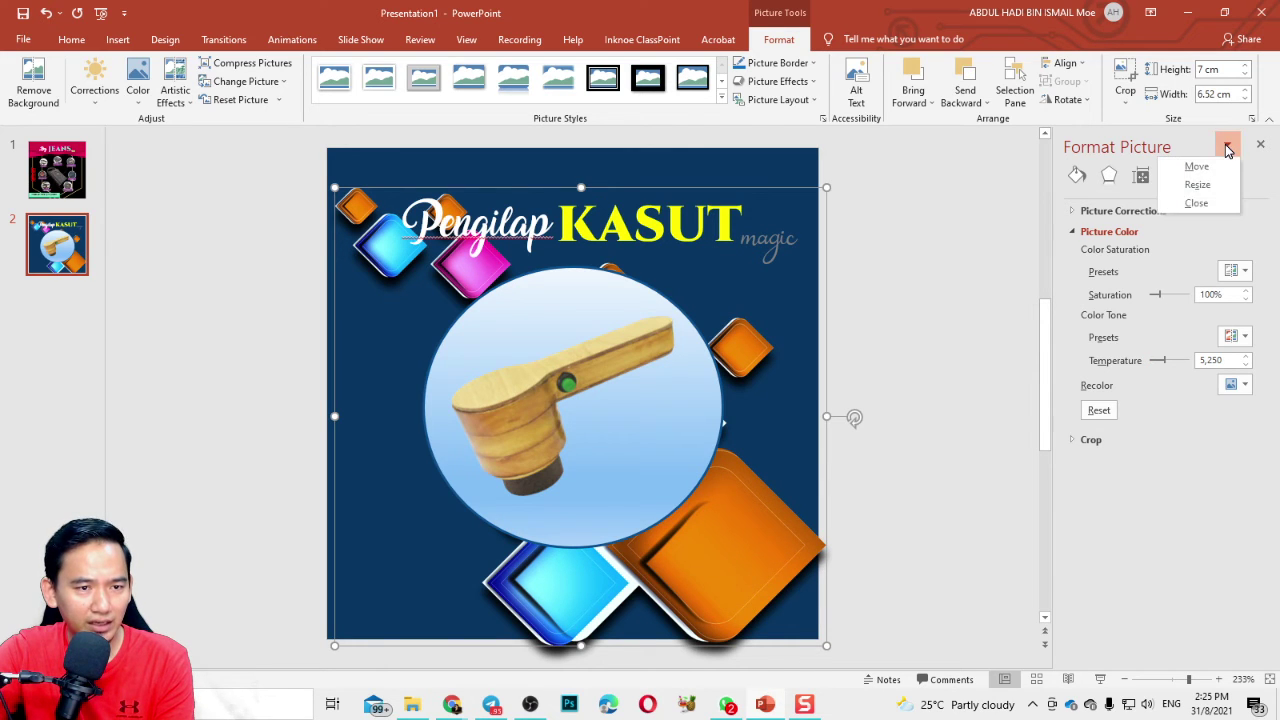
pyautogui.click(1227, 149)
pyautogui.click(1228, 149)
pyautogui.click(1228, 149)
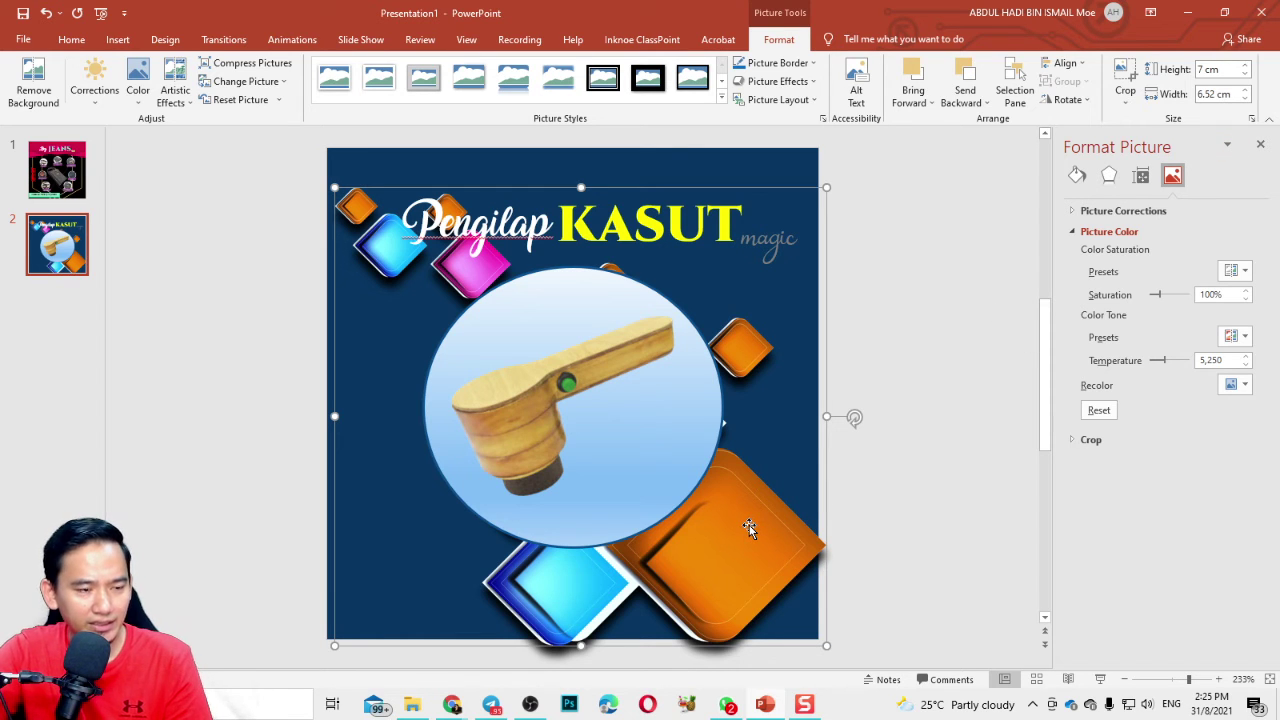
pyautogui.press('Delete')
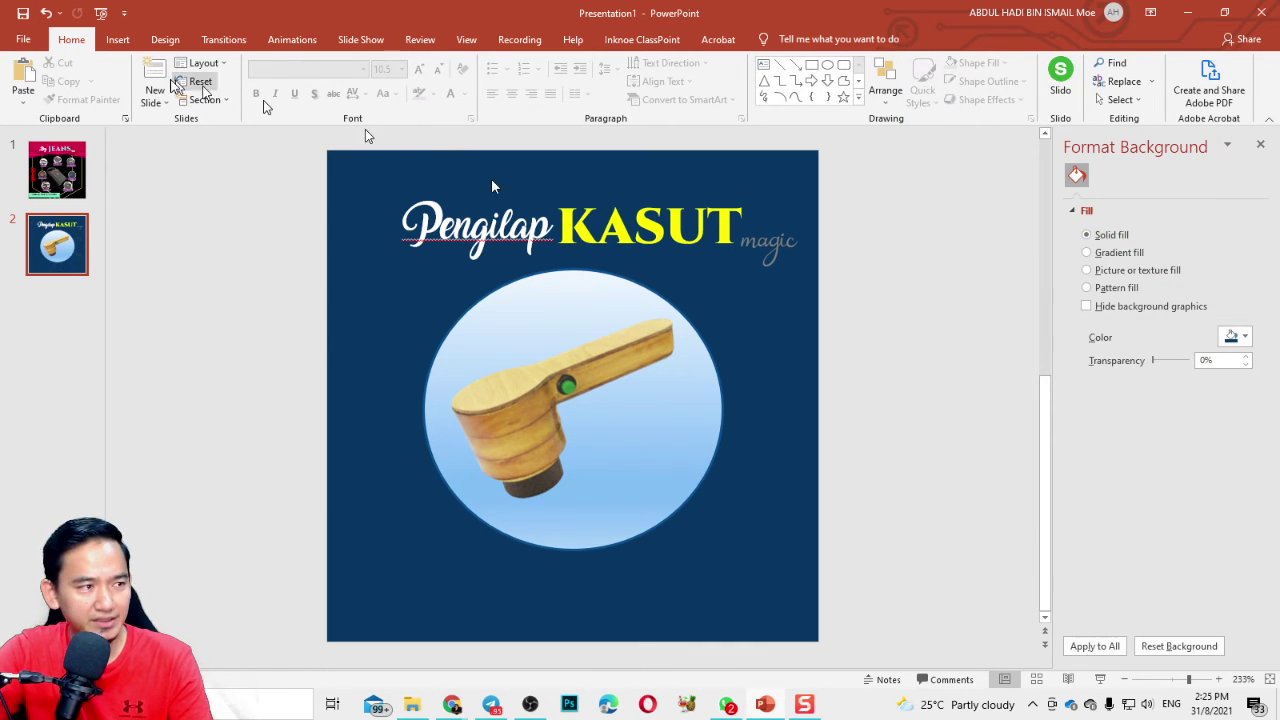
# - Insert the geometric-lines-technology picture from this device onto the slide
pyautogui.click(117, 40)
pyautogui.click(124, 90)
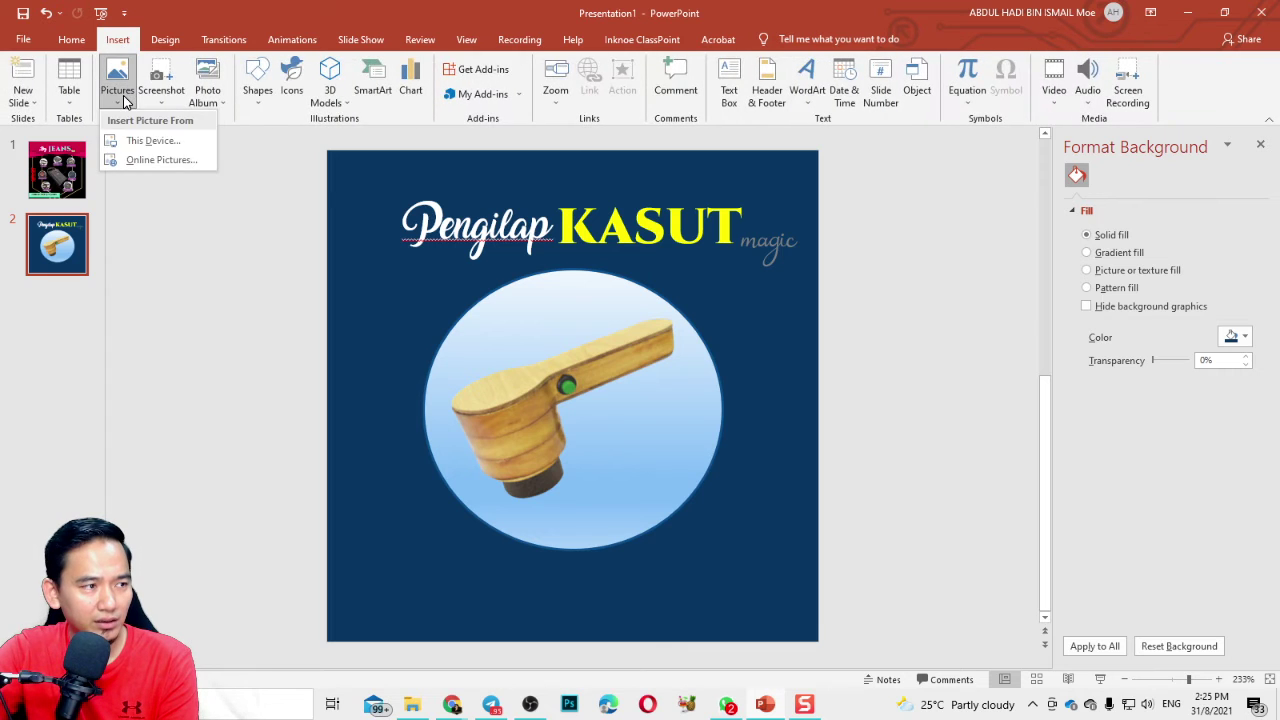
pyautogui.click(126, 140)
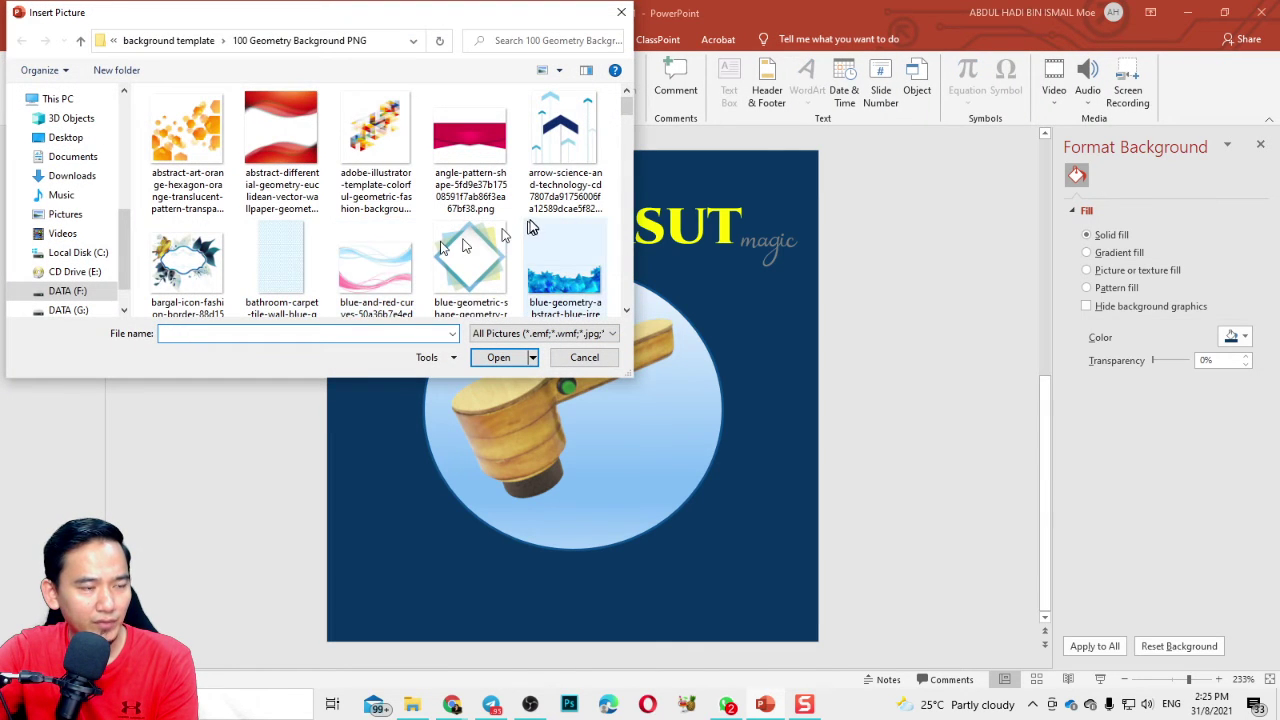
pyautogui.scroll(-3, 525, 228)
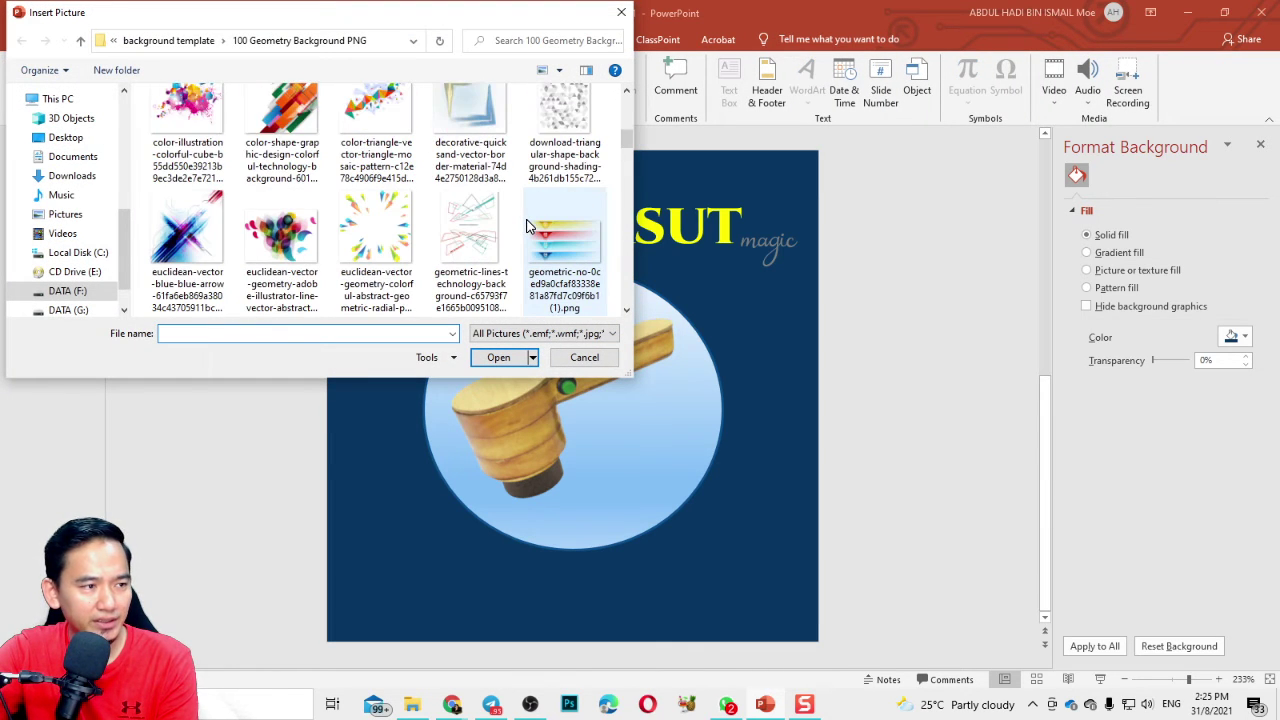
pyautogui.click(473, 233)
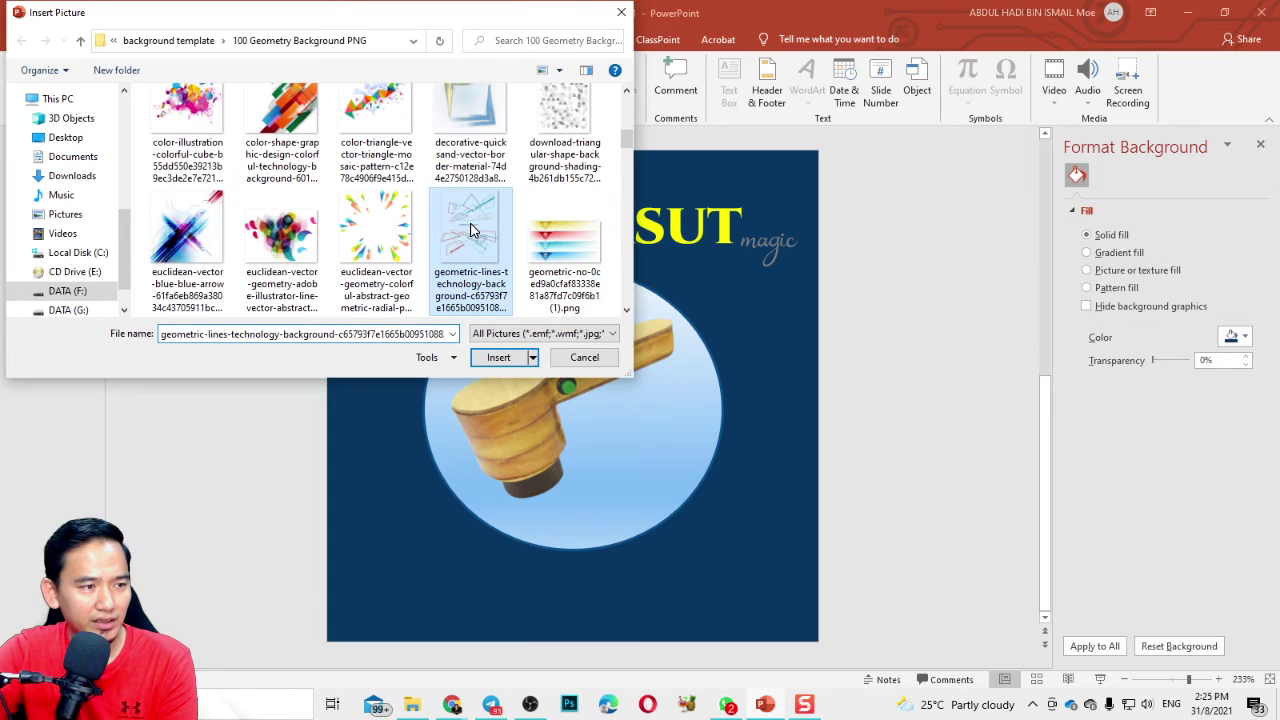
pyautogui.click(495, 357)
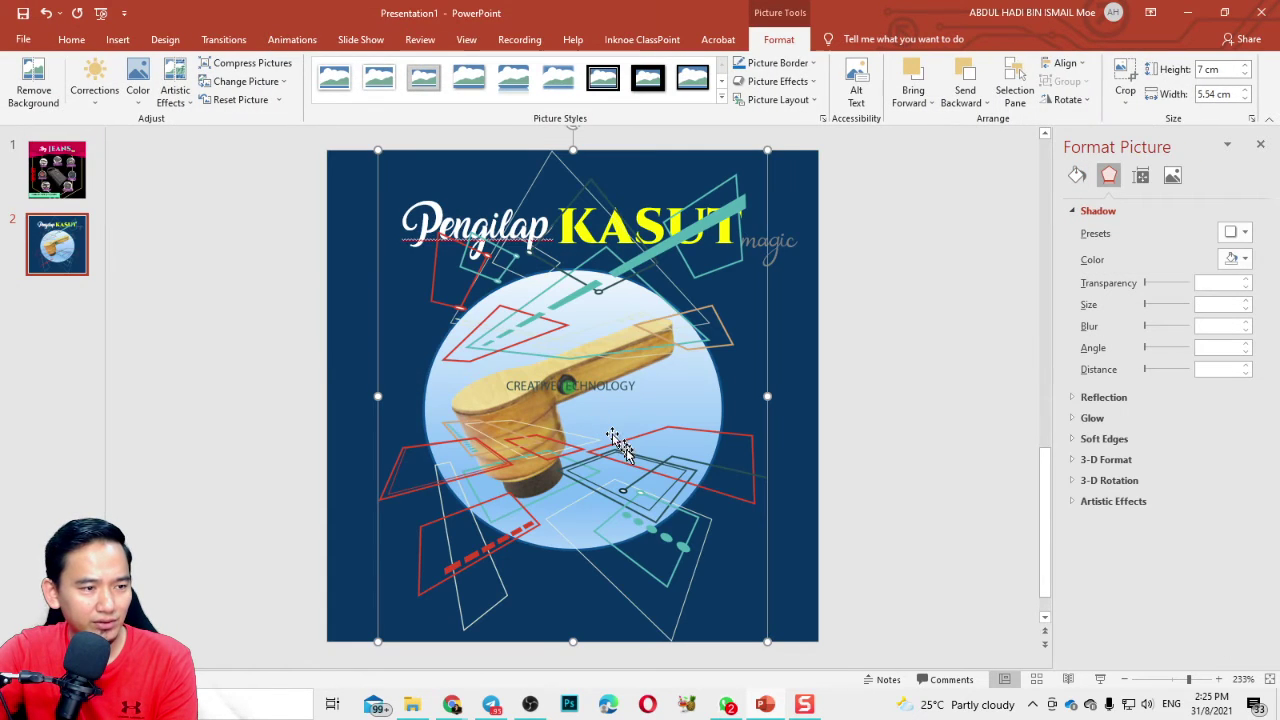
# - Position the lines picture over the circle, send it to back, and move it lower
pyautogui.moveTo(637, 470); pyautogui.dragTo(621, 481)
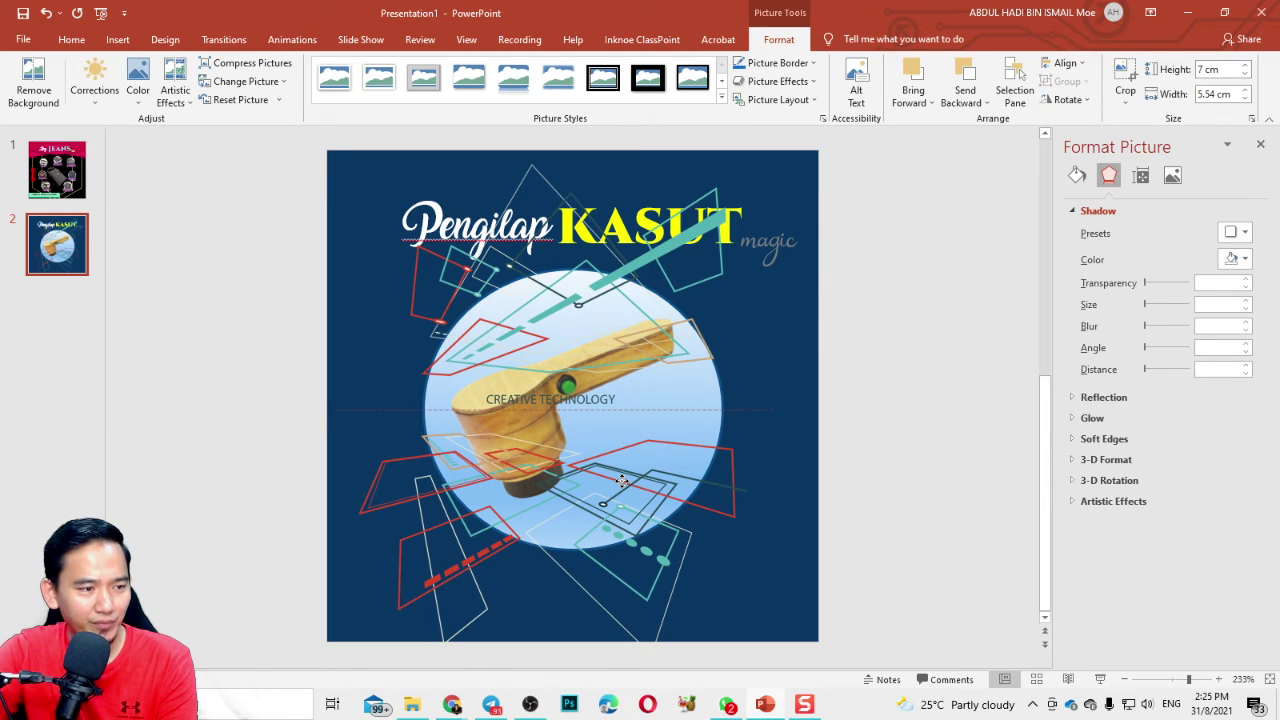
pyautogui.moveTo(621, 481); pyautogui.dragTo(621, 481)
pyautogui.rightClick(621, 484)
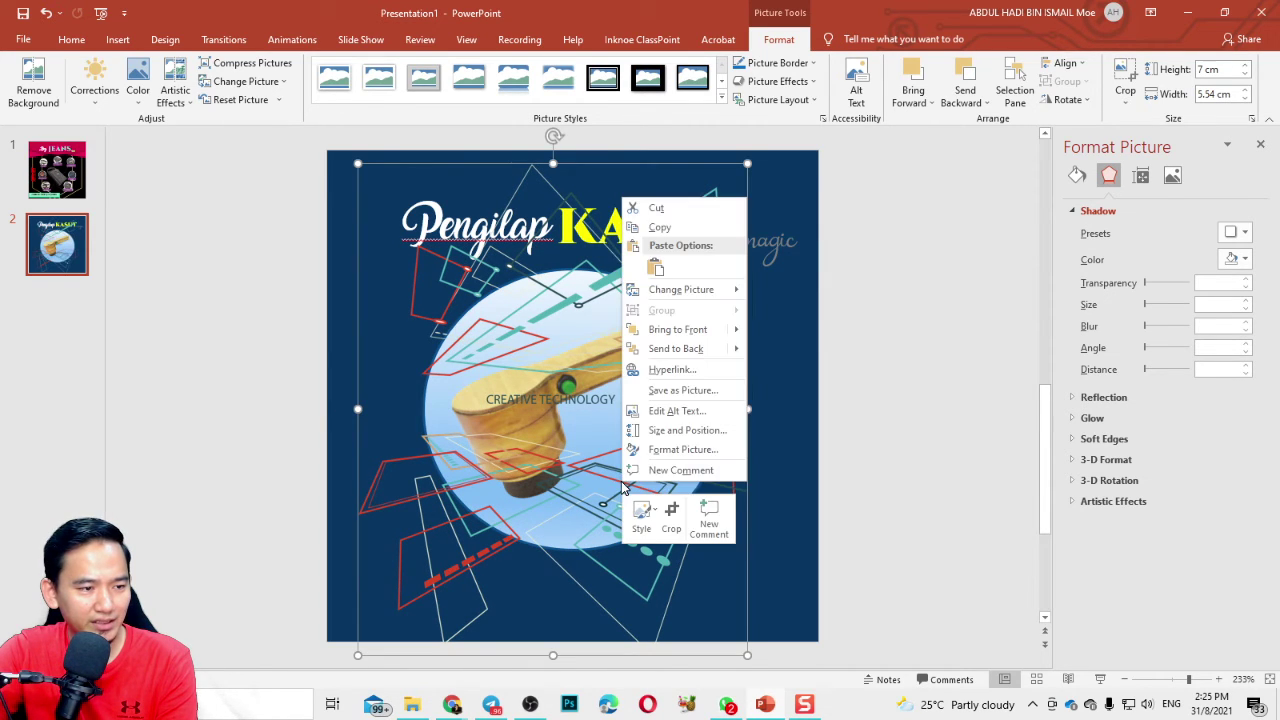
pyautogui.click(713, 347)
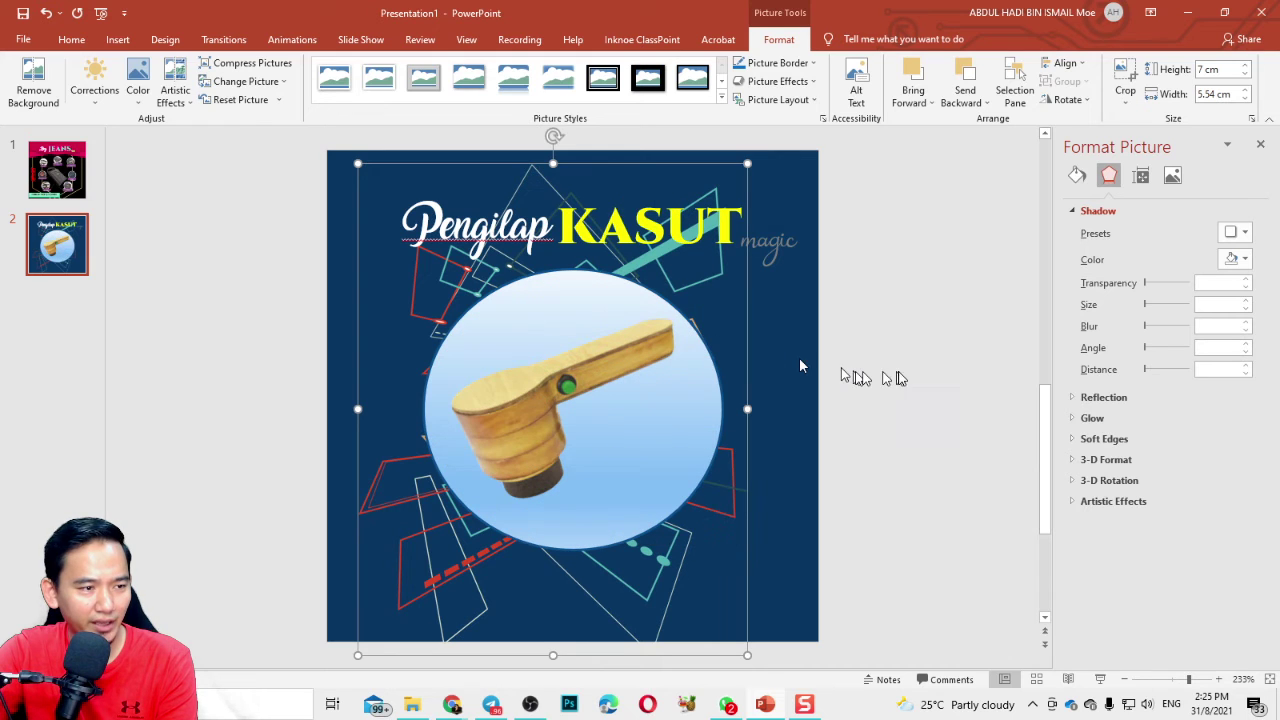
pyautogui.click(908, 377)
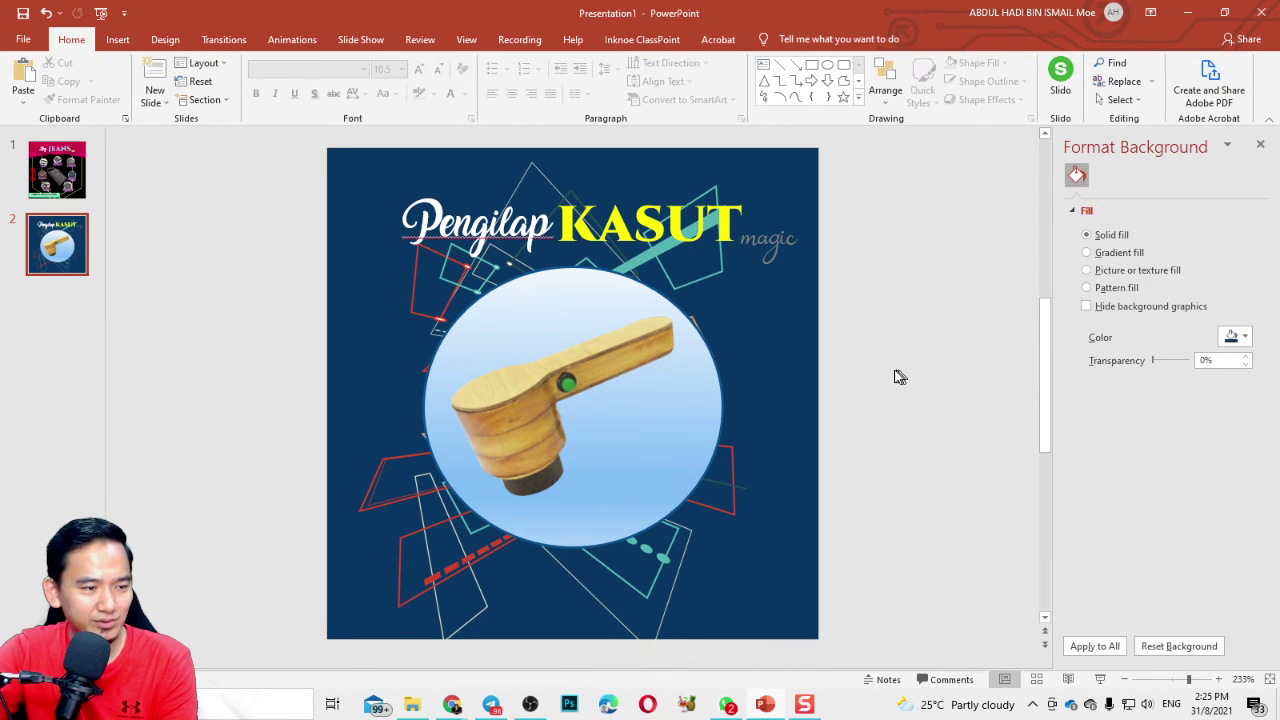
pyautogui.moveTo(657, 570)
pyautogui.mouseDown()
pyautogui.moveTo(647, 588)
pyautogui.moveTo(668, 603)
pyautogui.mouseUp()
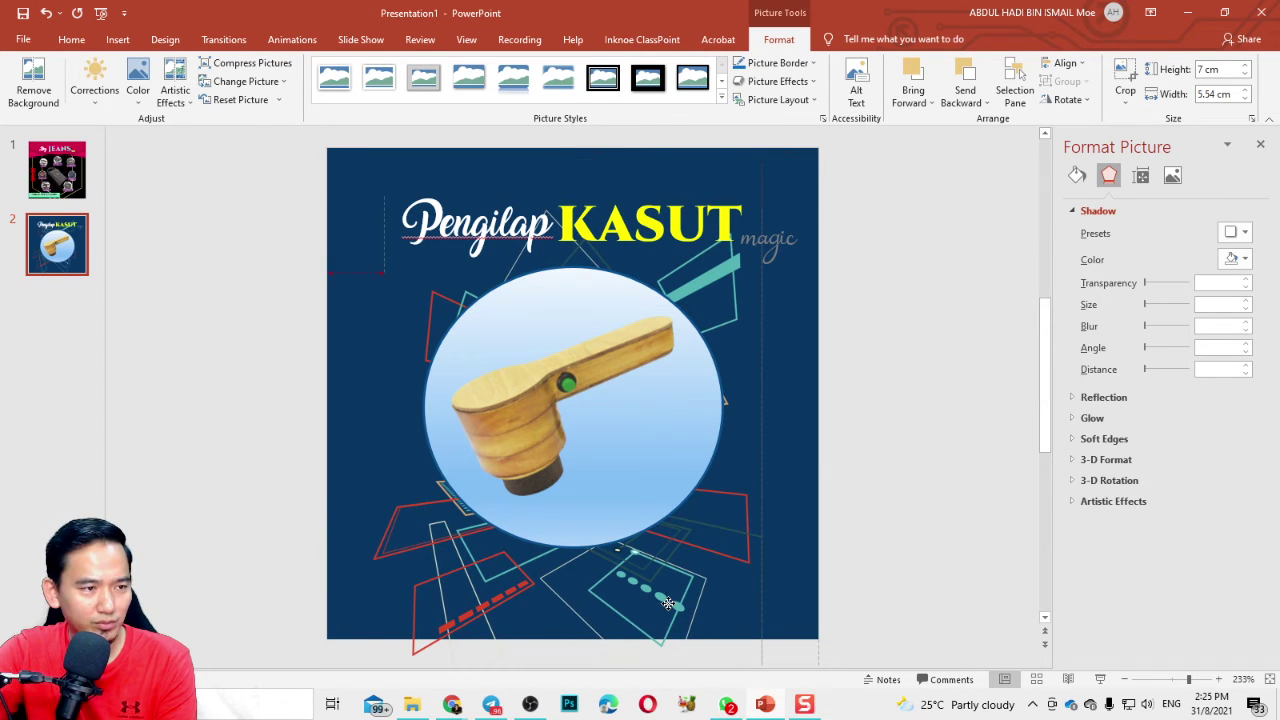
# - Deselect the lowered geometric-lines graphic to review the slide layout
pyautogui.click(906, 423)
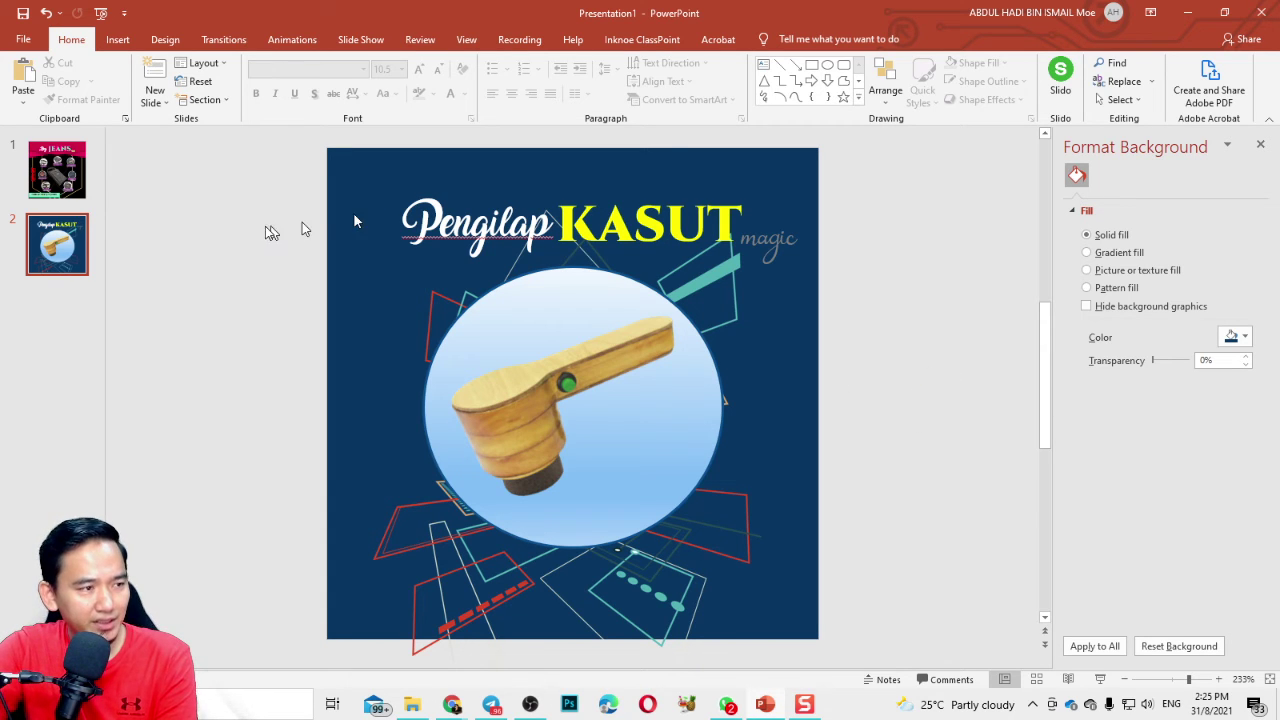
pyautogui.click(118, 40)
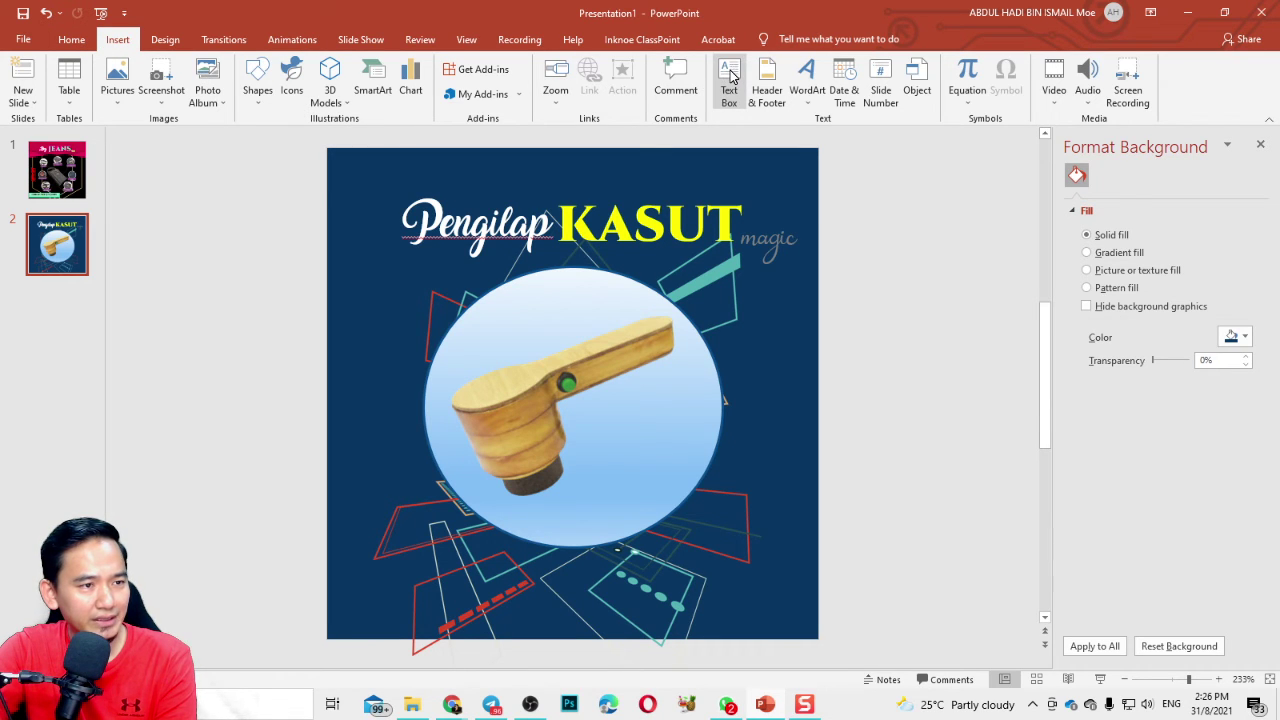
# - Draw a rectangle at bottom right, apply the light-blue gradient shape style, and start editing its text
pyautogui.click(260, 93)
pyautogui.click(295, 137)
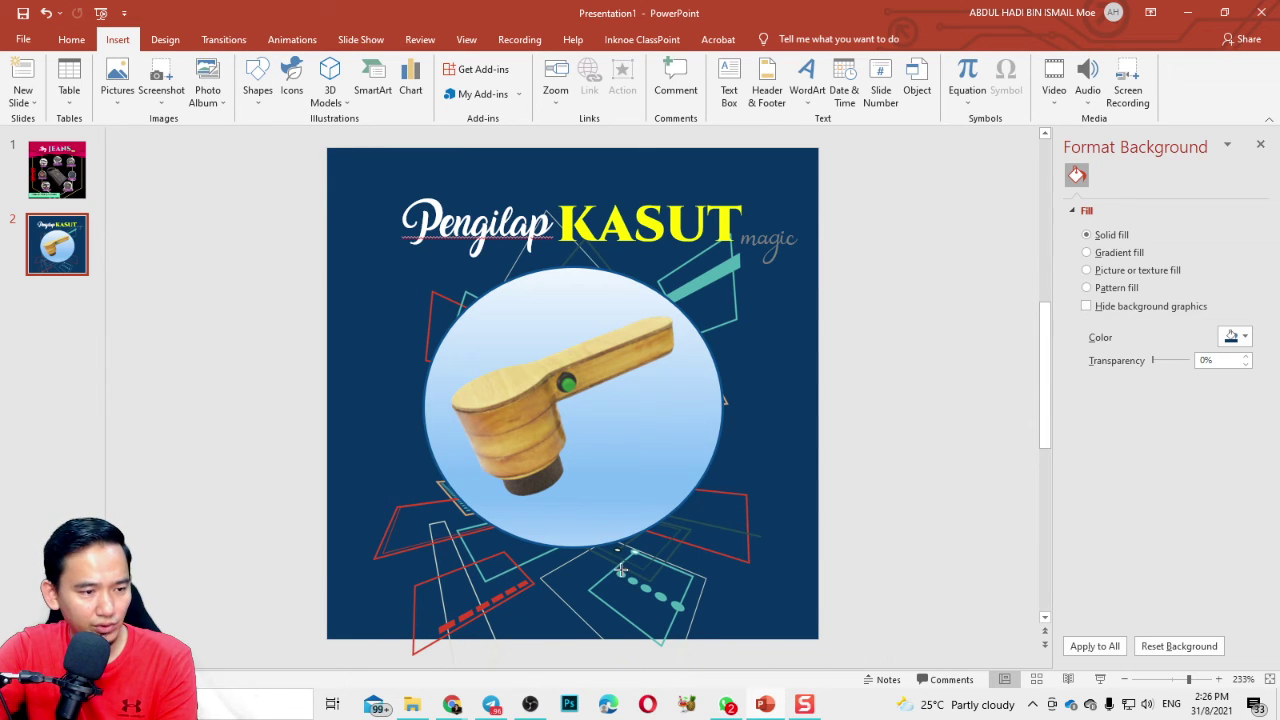
pyautogui.moveTo(620, 572); pyautogui.dragTo(820, 610)
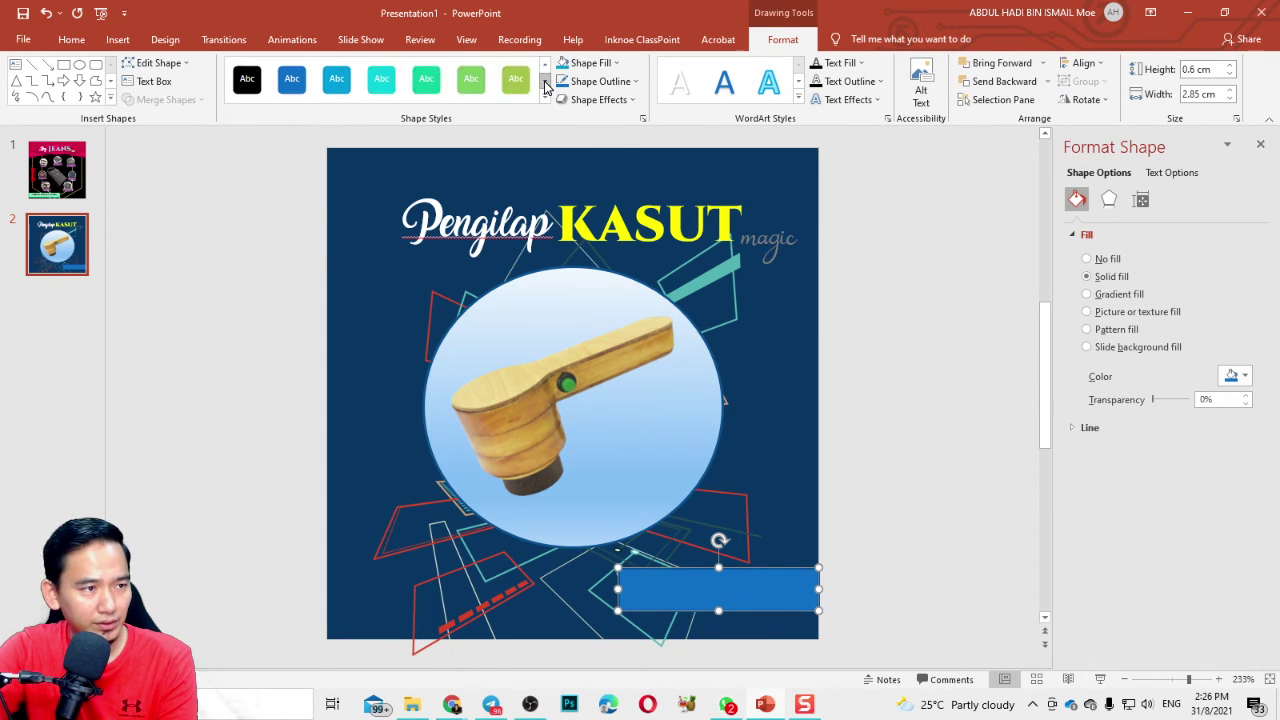
pyautogui.click(545, 87)
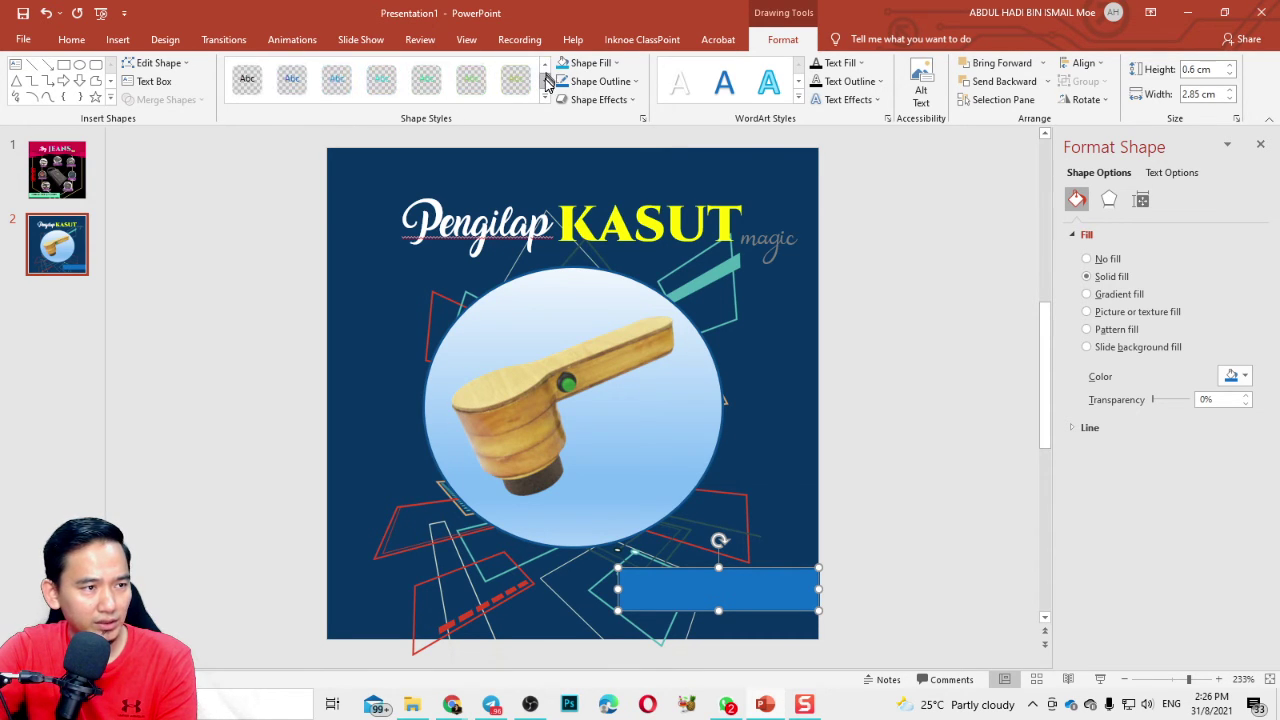
pyautogui.click(545, 62)
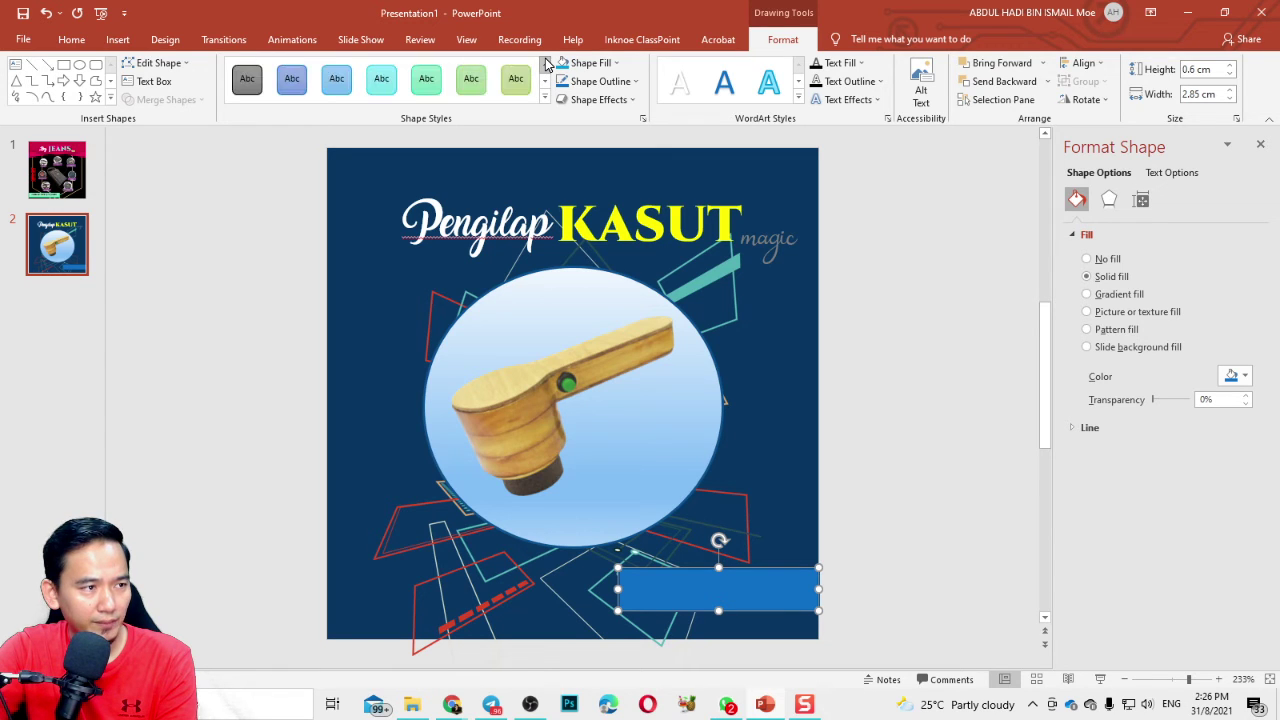
pyautogui.click(337, 88)
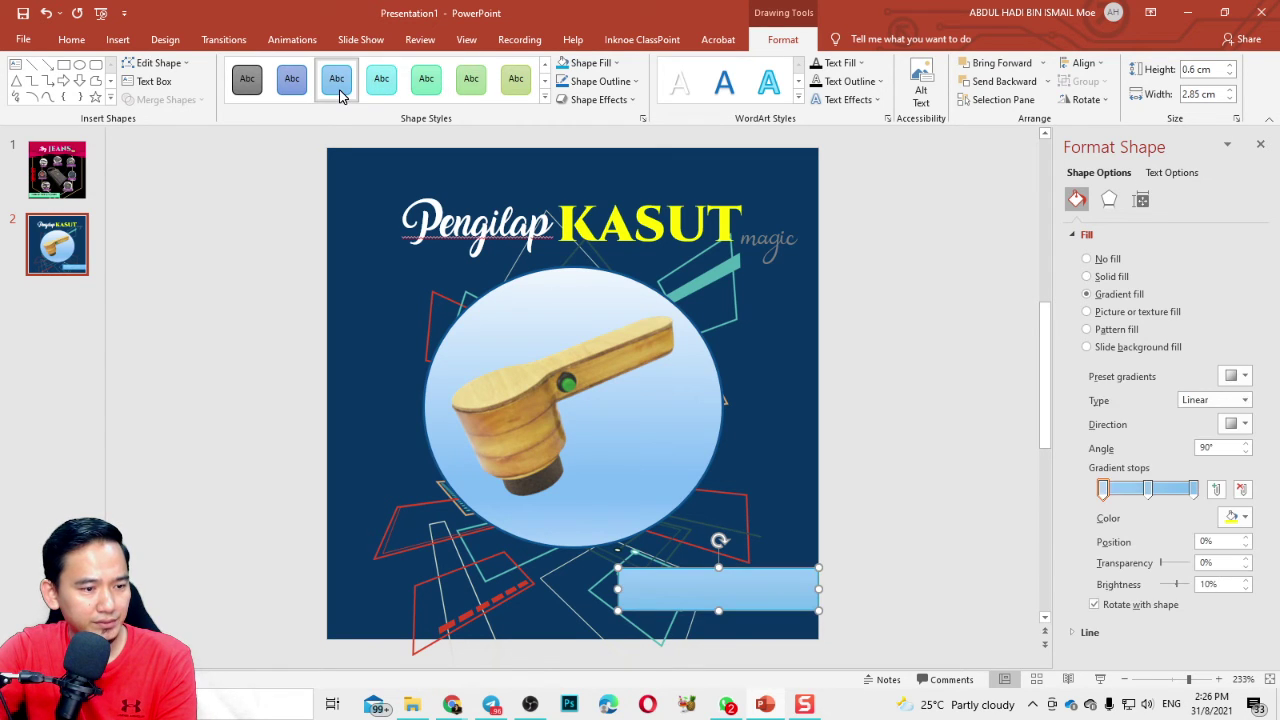
pyautogui.rightClick(730, 585)
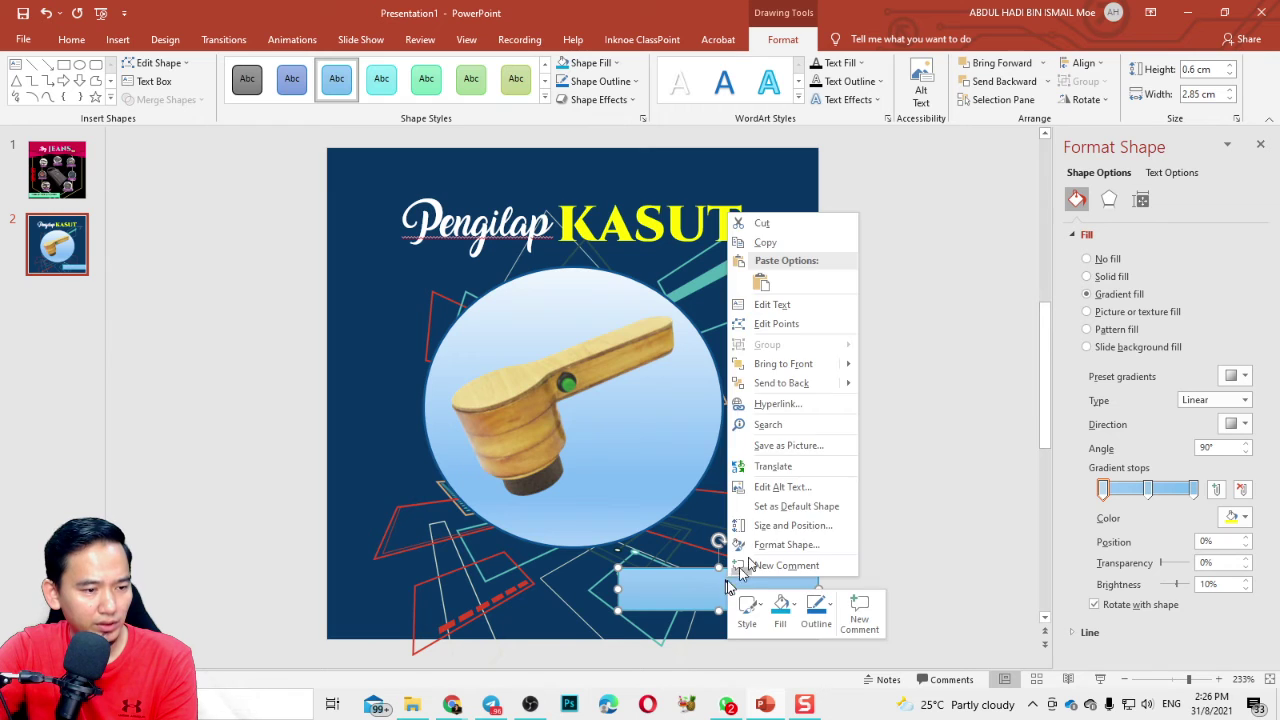
pyautogui.click(776, 304)
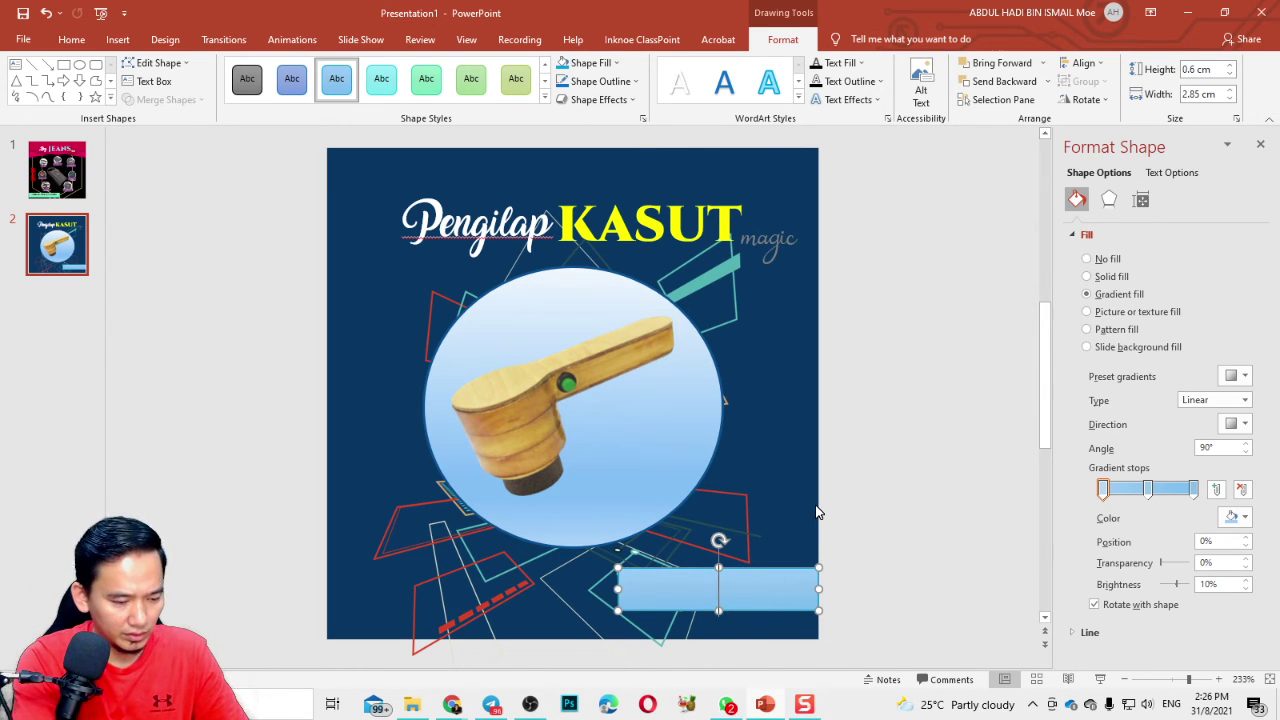
# - Type 'Order:' followed by the contact phone number in the rectangle and select all of it
pyautogui.write('0rder')
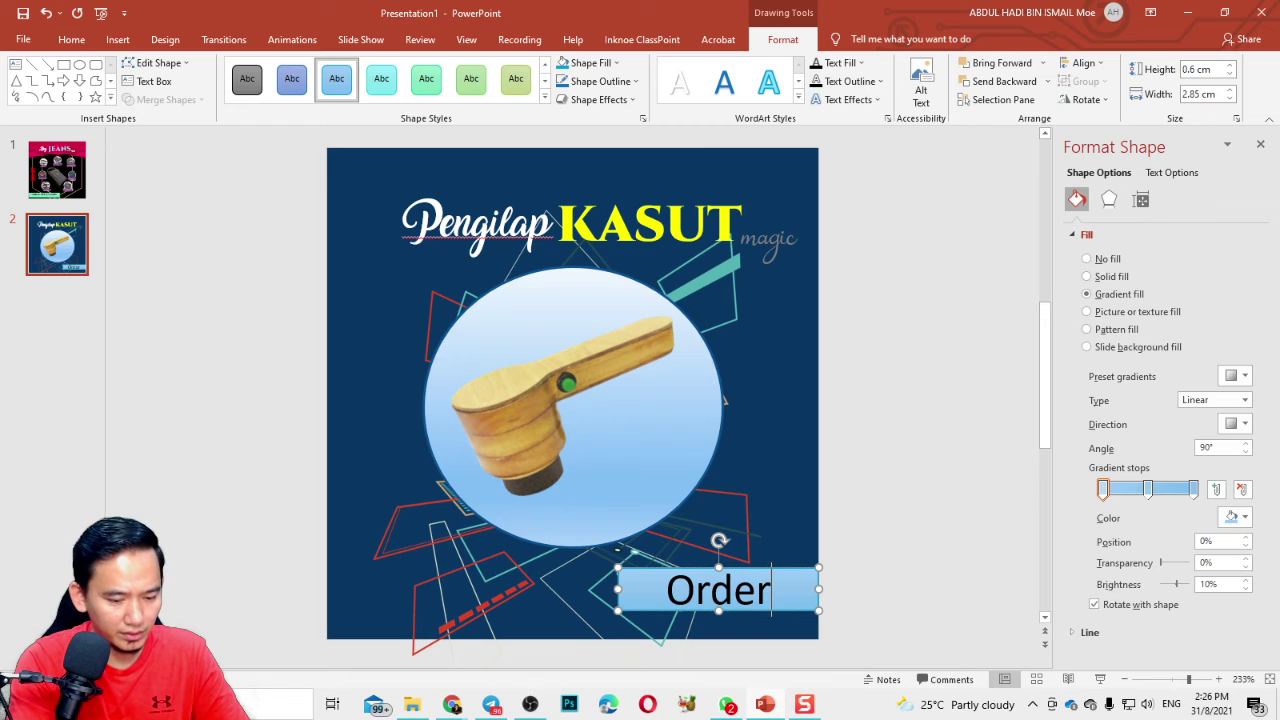
pyautogui.write(': ')
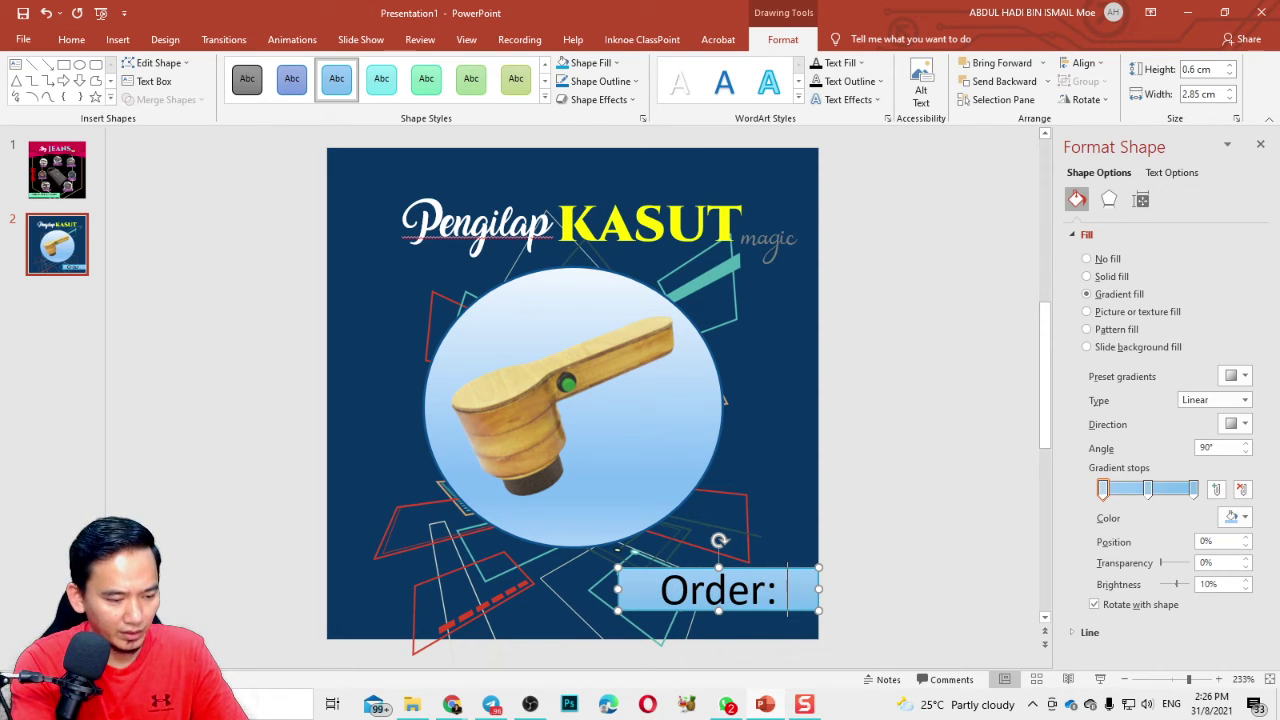
pyautogui.write('019')
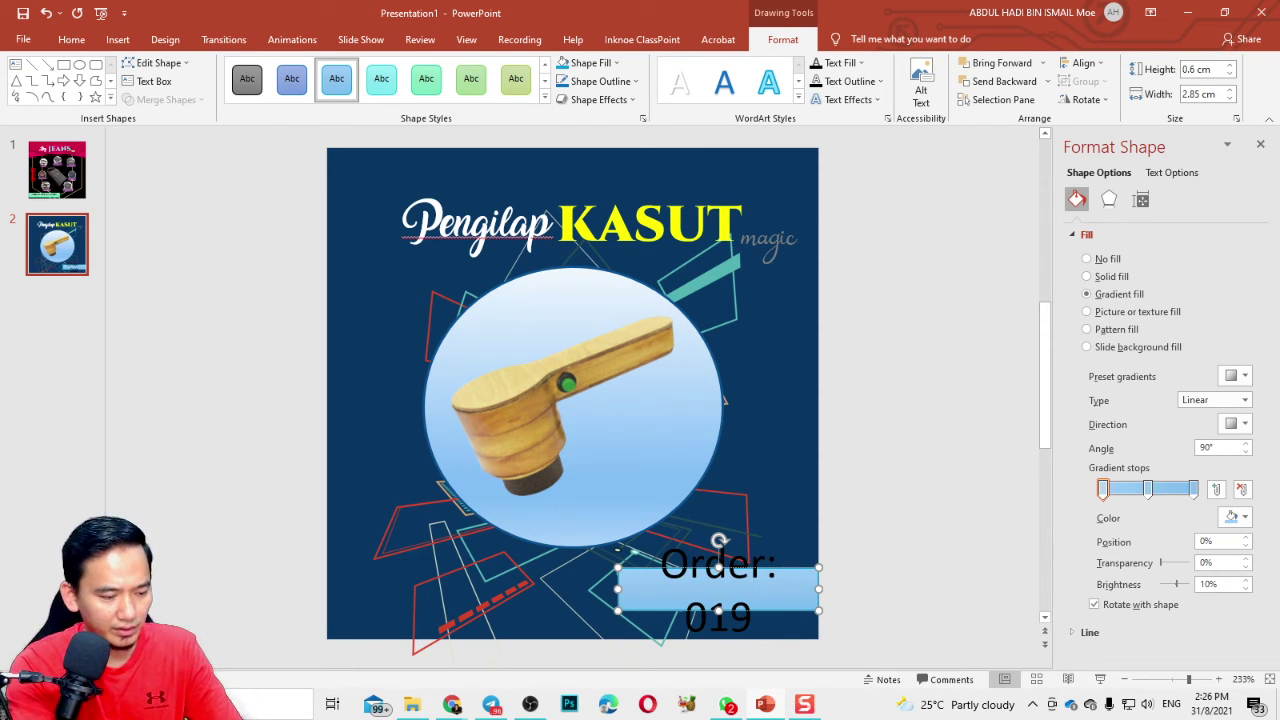
pyautogui.write('1234567')
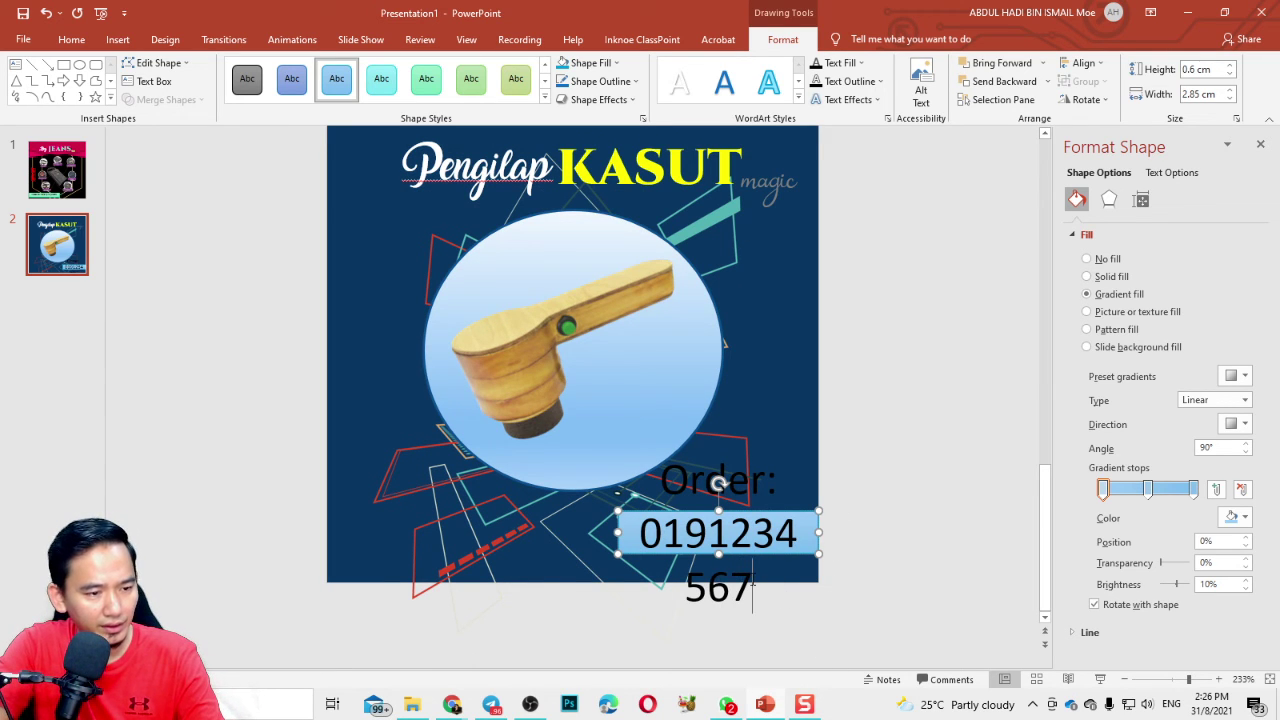
pyautogui.doubleClick(750, 588)
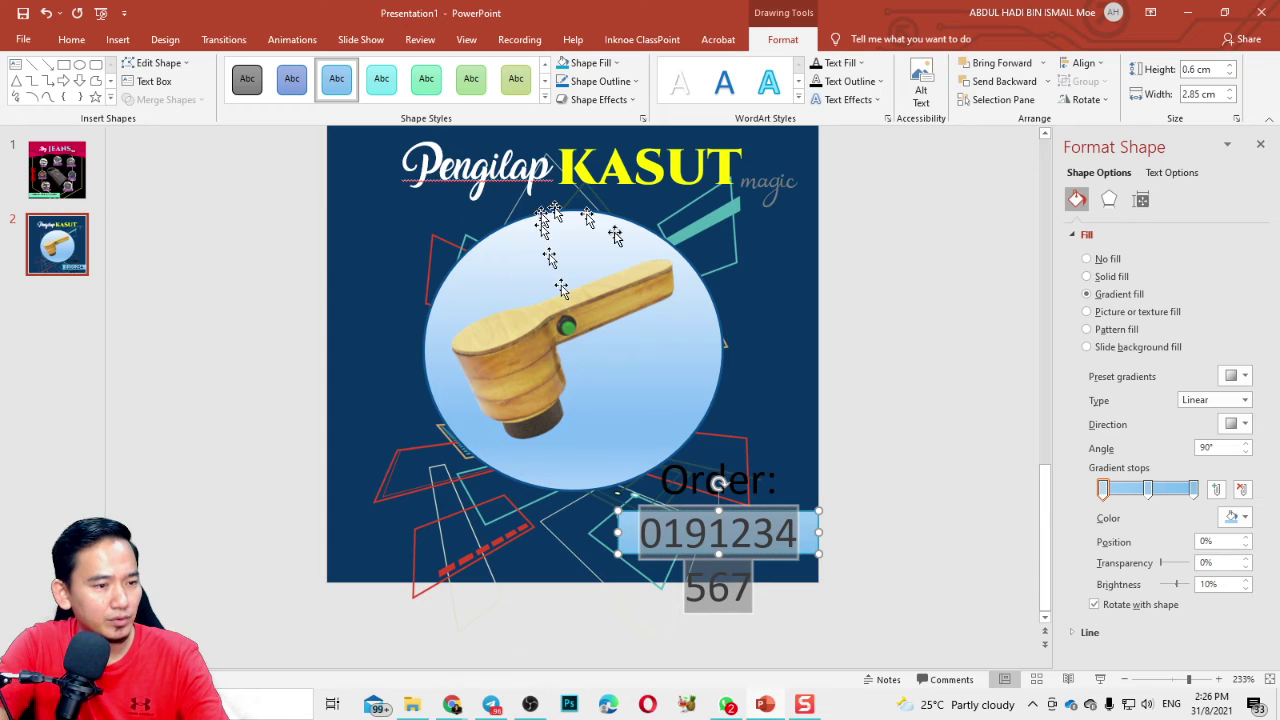
pyautogui.tripleClick(774, 555)
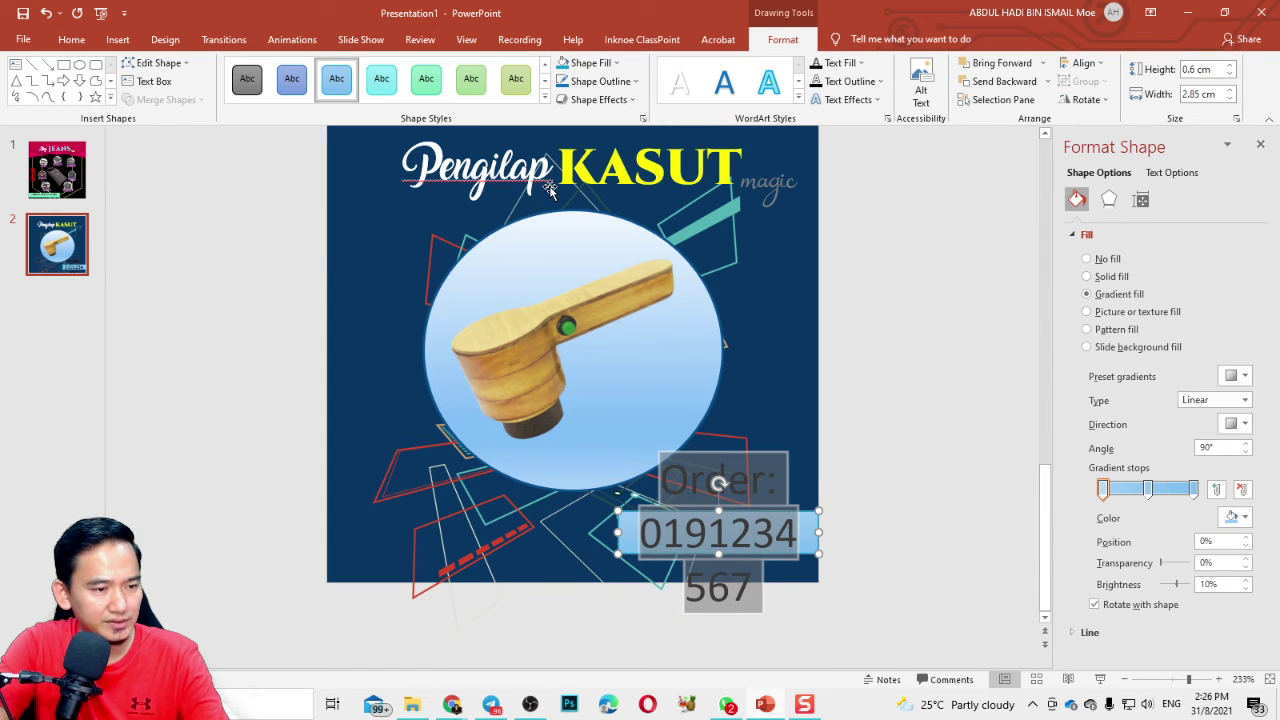
# - Set the order text in Cinzel Black at size 6 on one line and nudge the box into place
pyautogui.click(71, 39)
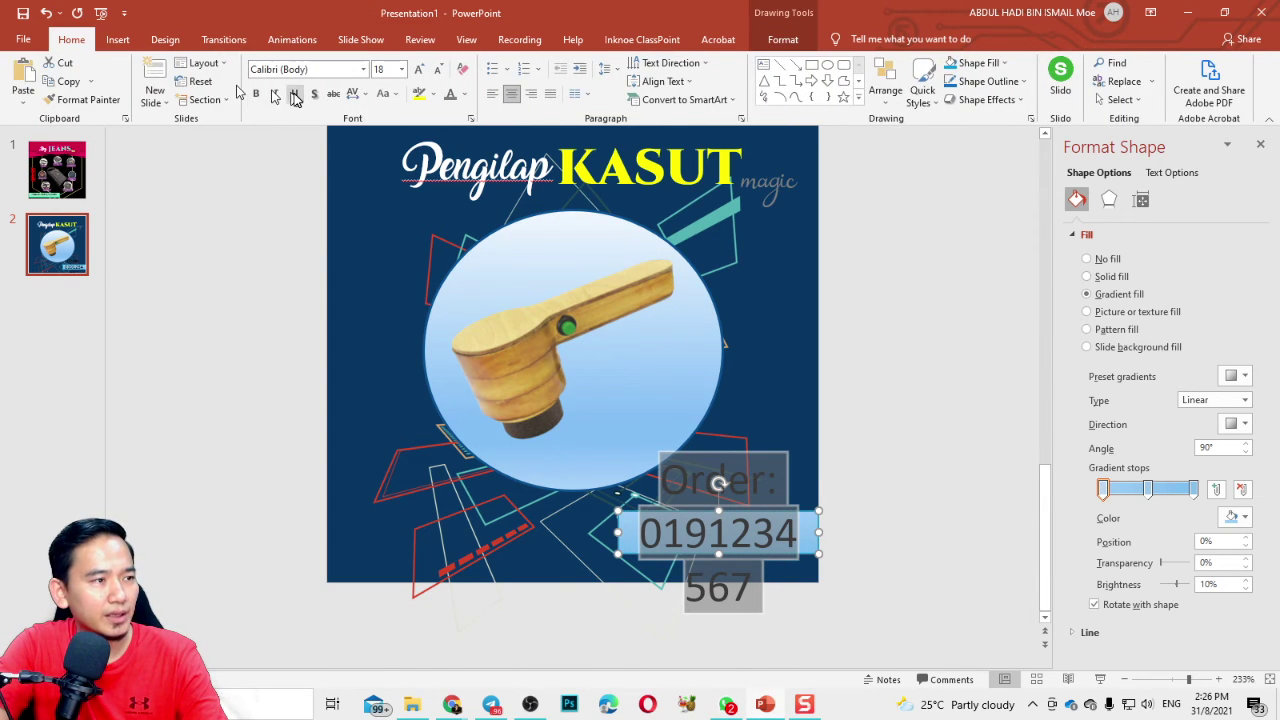
pyautogui.click(437, 69)
pyautogui.click(437, 69)
pyautogui.click(437, 69)
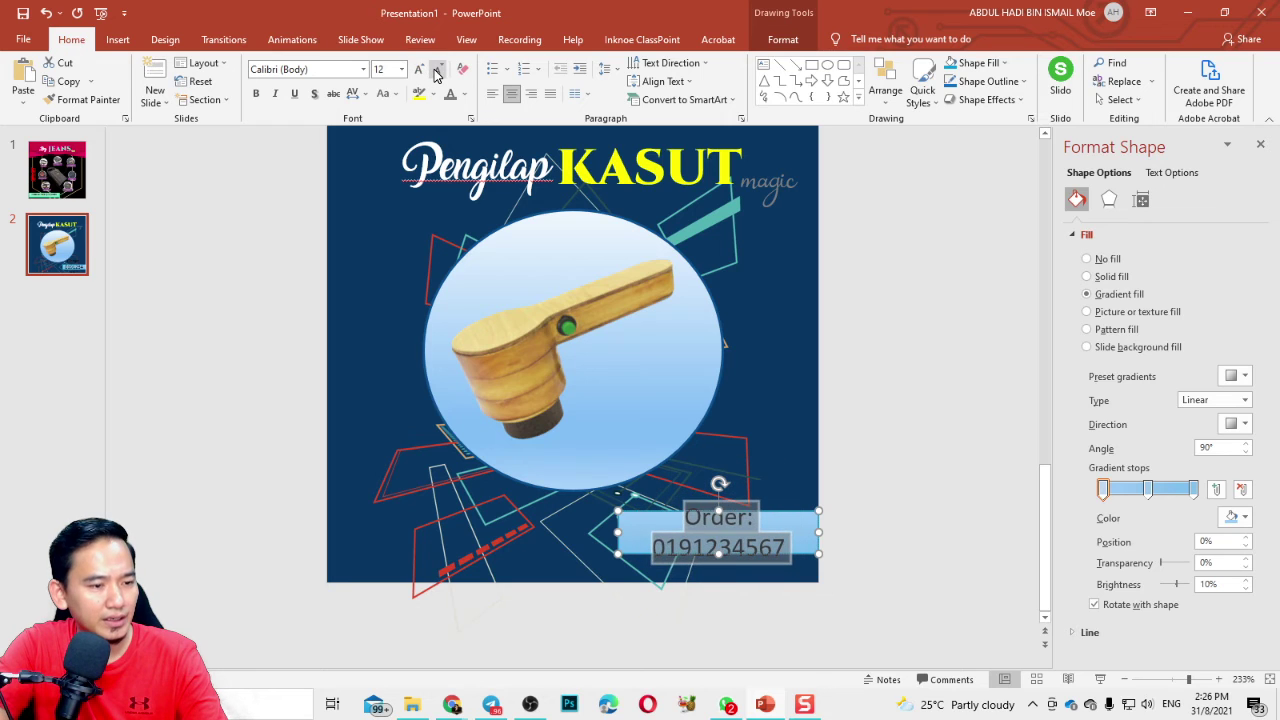
pyautogui.click(437, 69)
pyautogui.click(437, 69)
pyautogui.click(437, 69)
pyautogui.click(437, 69)
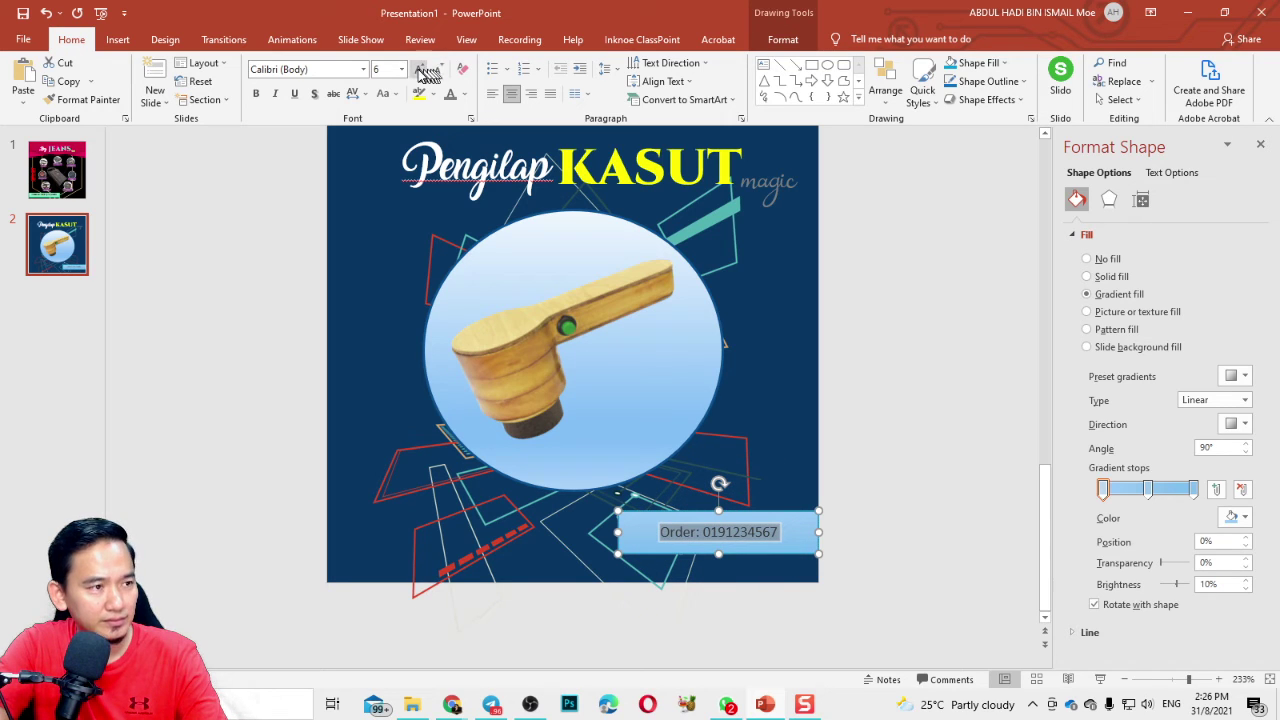
pyautogui.click(419, 70)
pyautogui.click(419, 70)
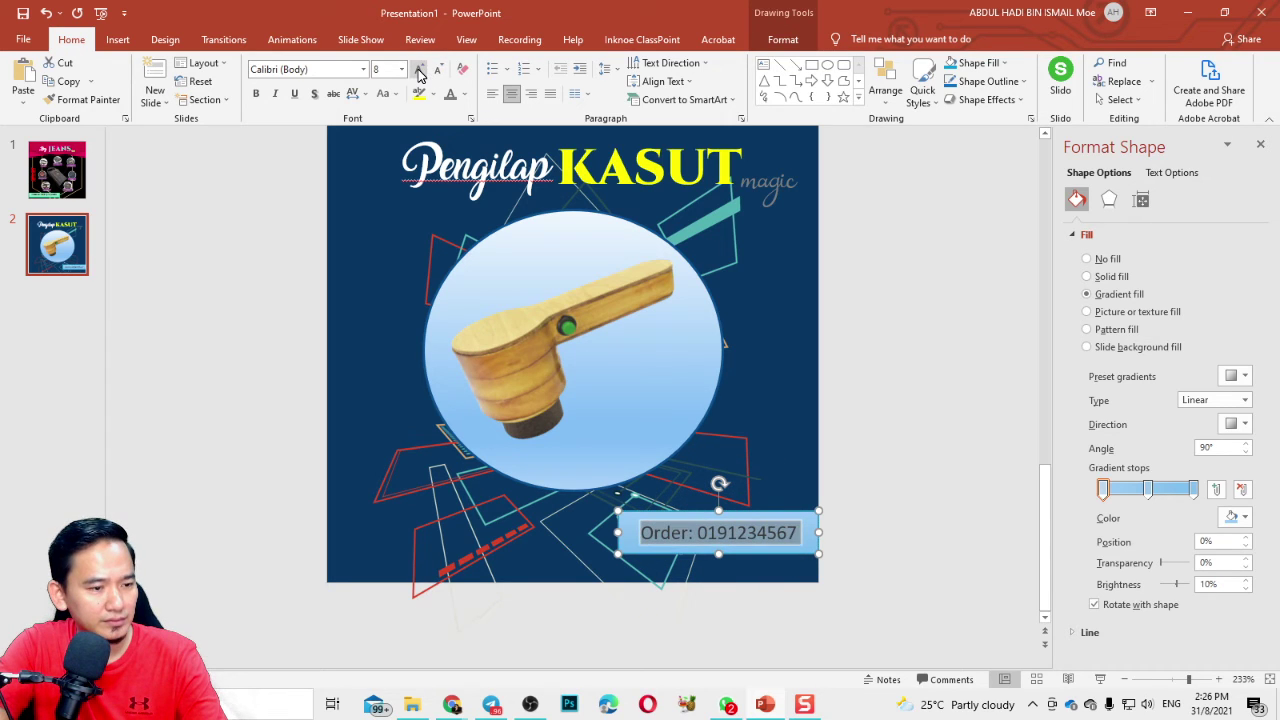
pyautogui.click(363, 69)
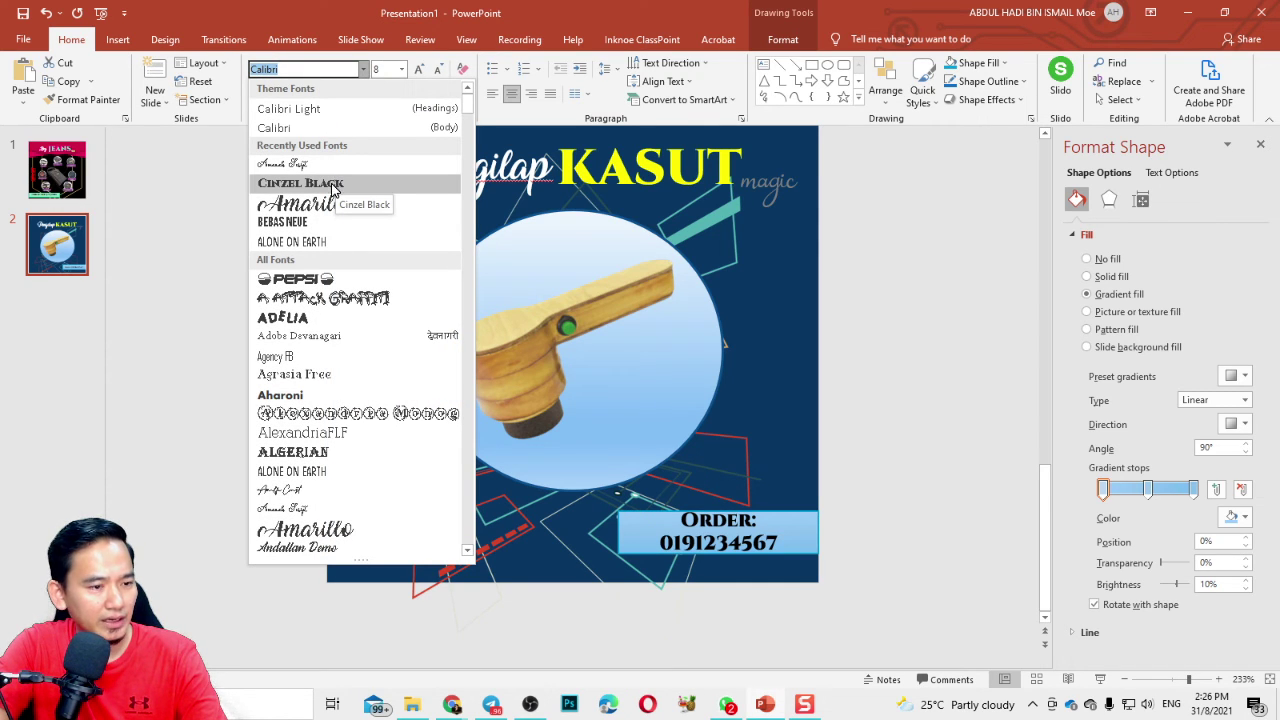
pyautogui.click(333, 187)
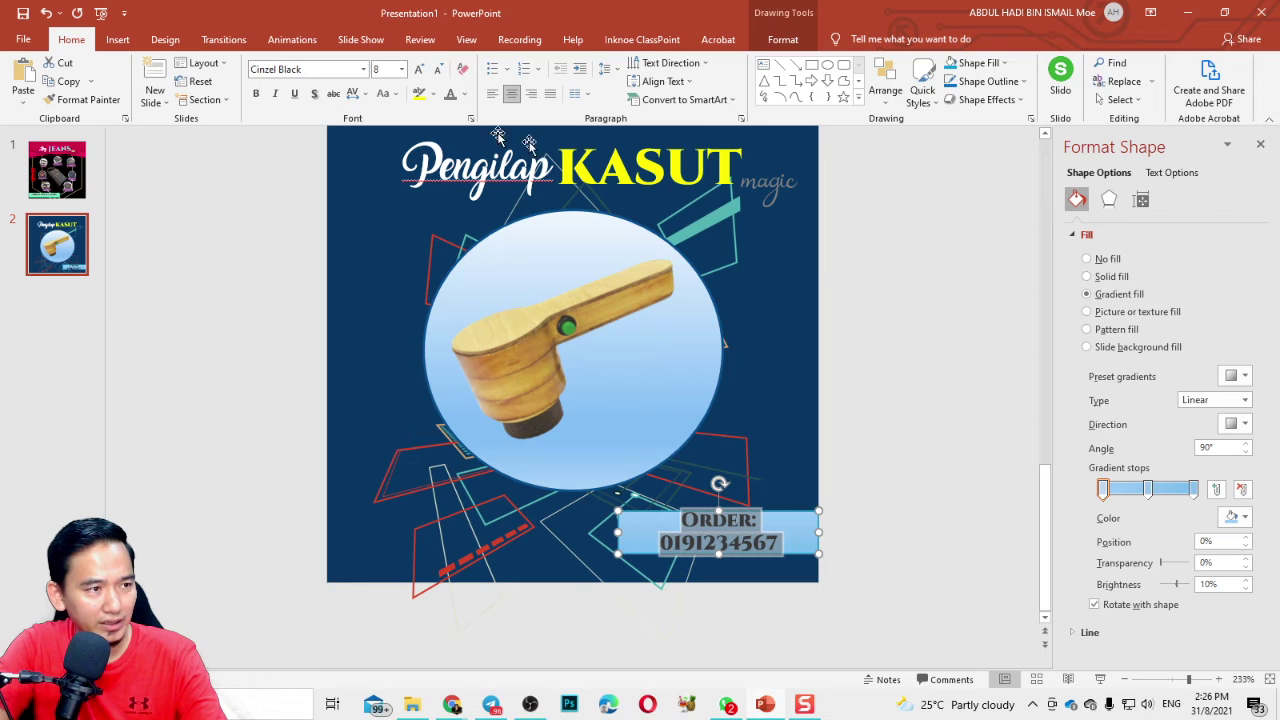
pyautogui.click(437, 69)
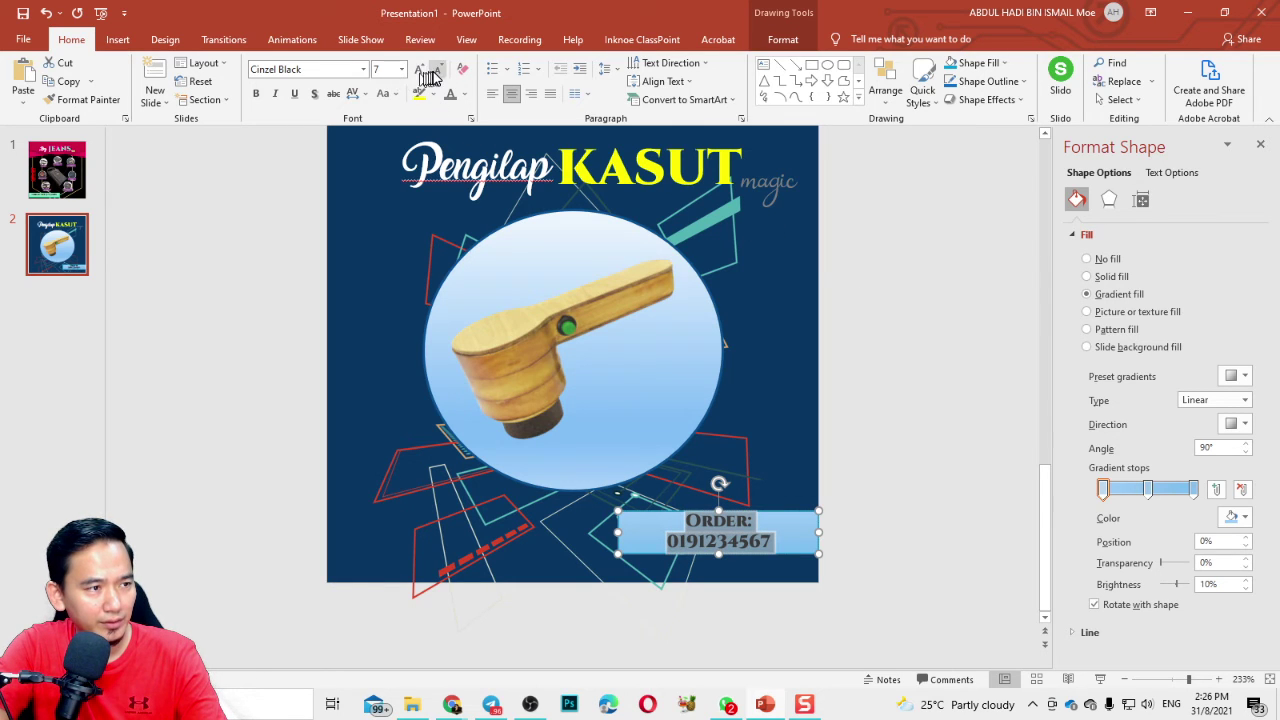
pyautogui.click(435, 74)
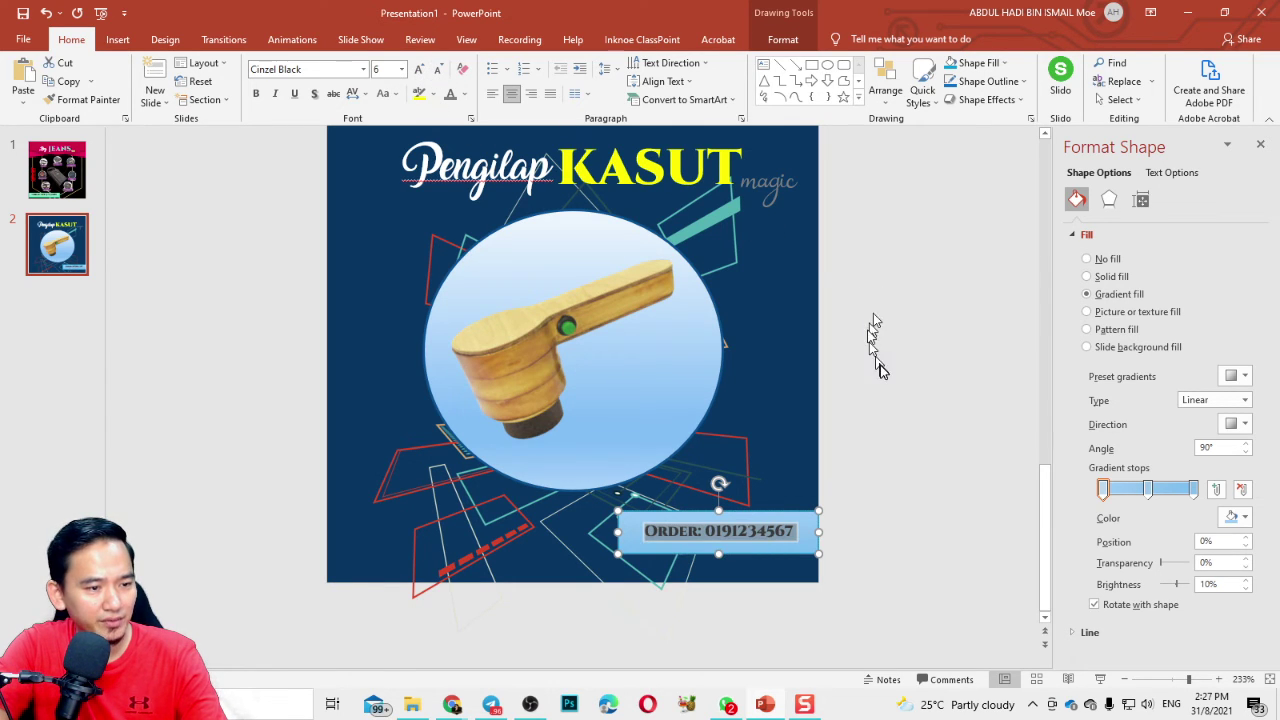
pyautogui.moveTo(719, 511); pyautogui.dragTo(718, 513)
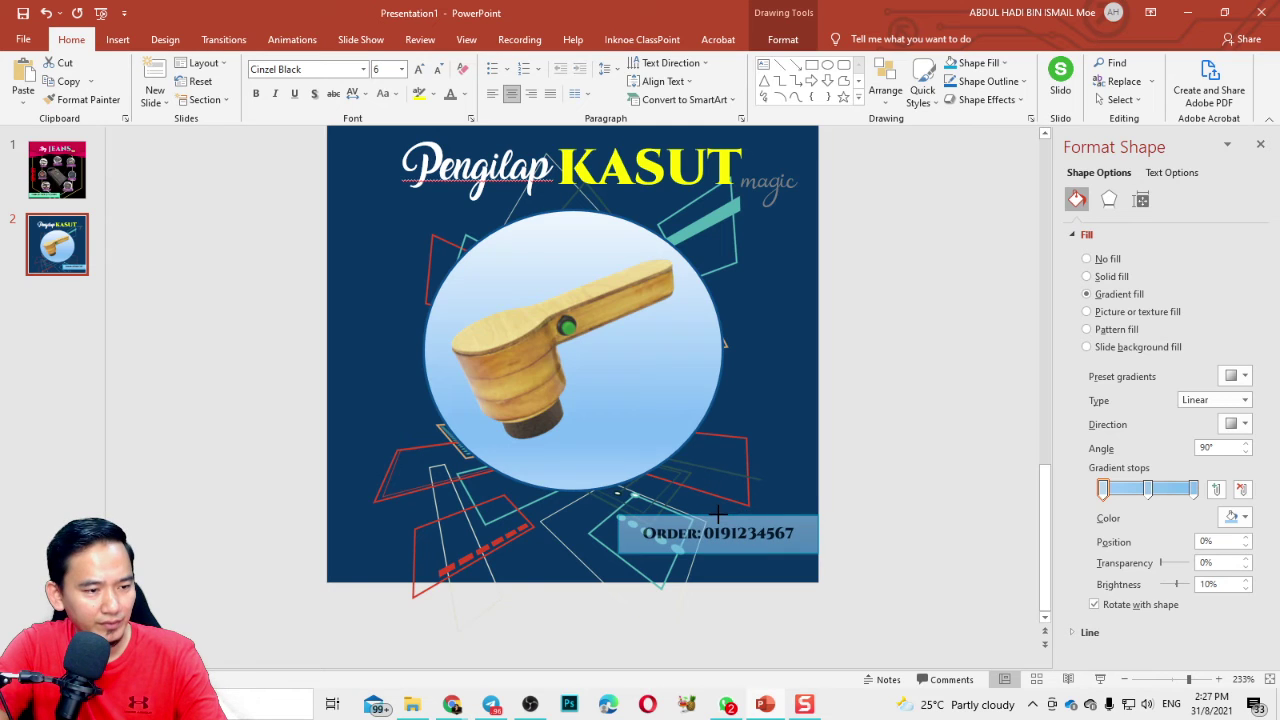
pyautogui.click(920, 416)
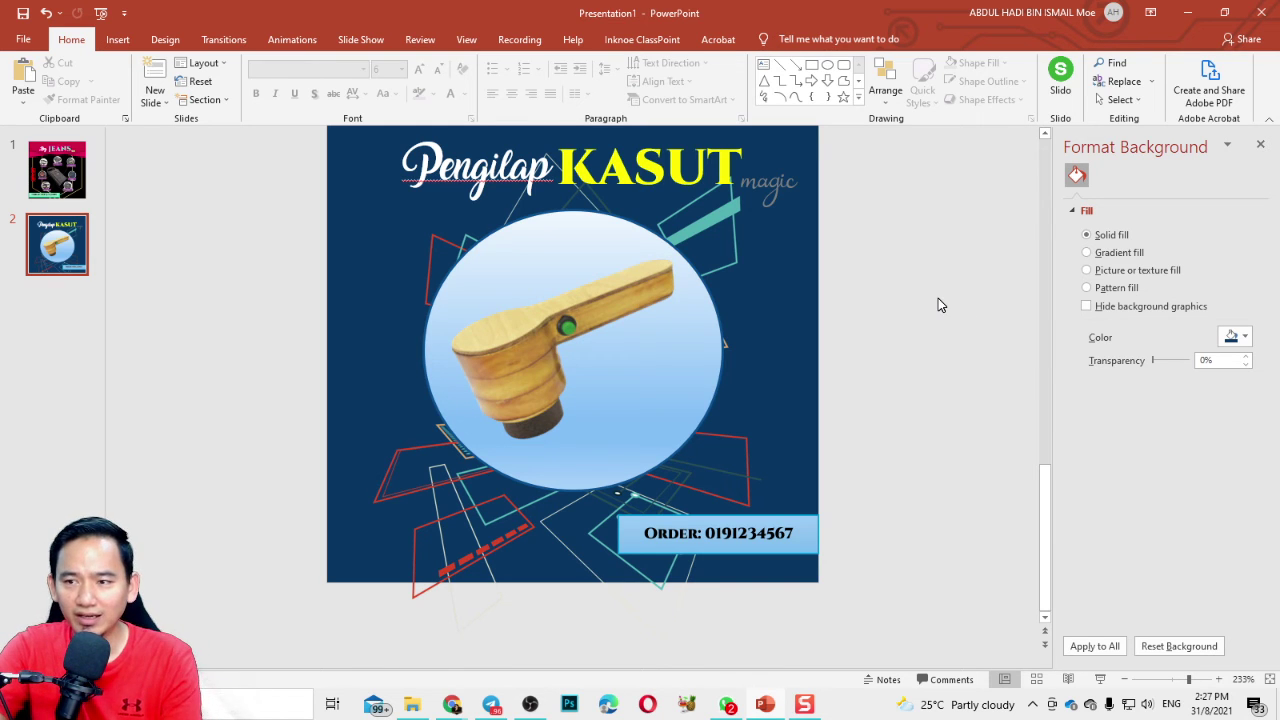
pyautogui.scroll(1, 977, 351)
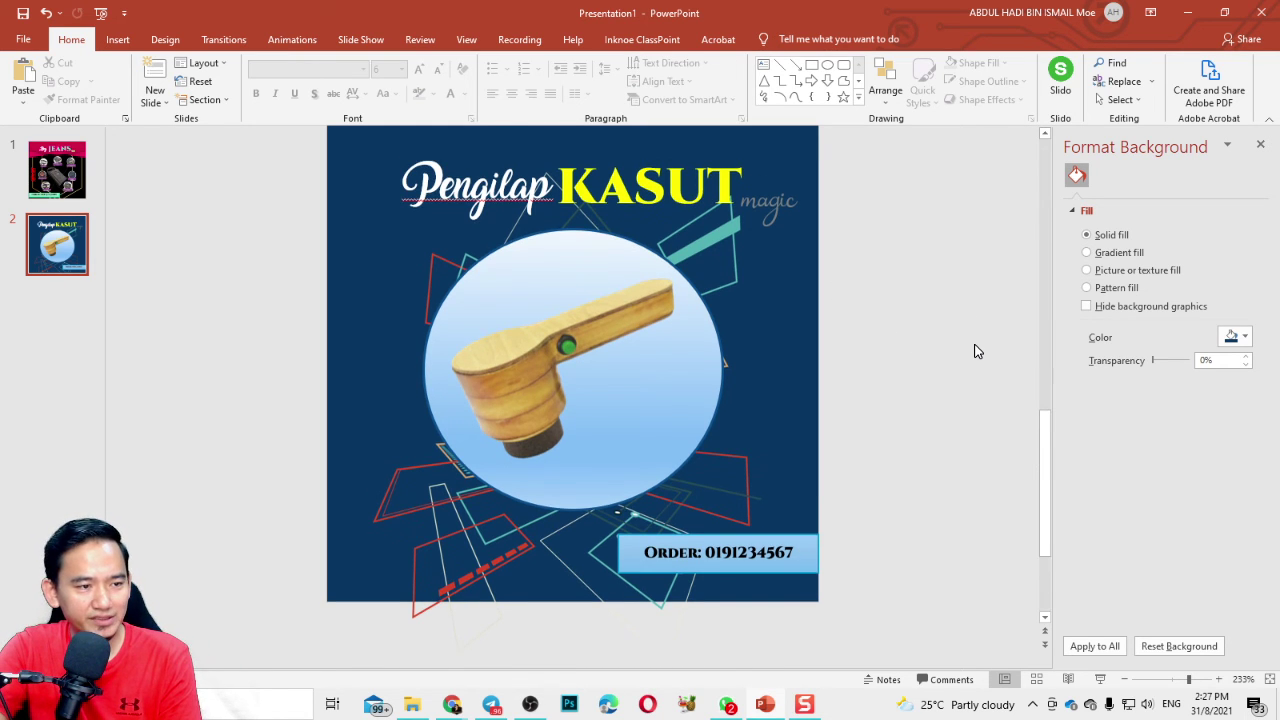
pyautogui.scroll(2, 923, 294)
pyautogui.scroll(-1, 923, 296)
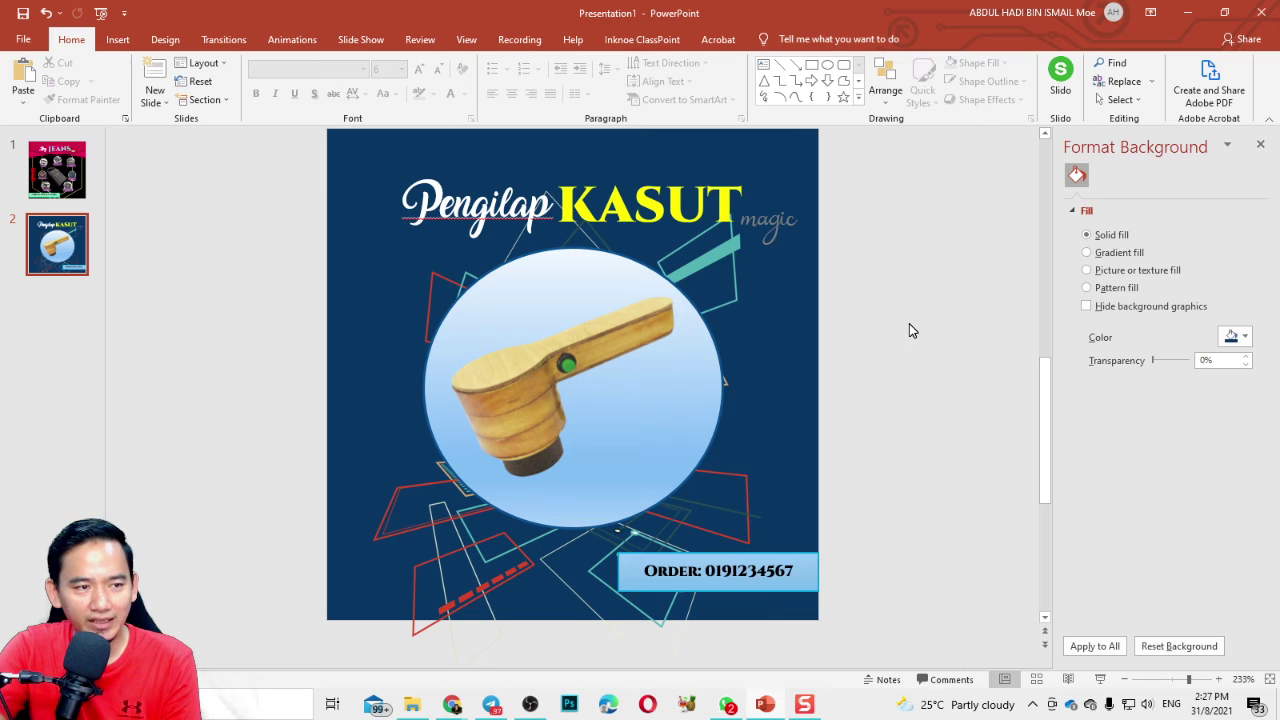
# - Open Save As in the MODUL RBT T3 folder and name the file 'Poster Pengilap Kasut'
pyautogui.click(23, 39)
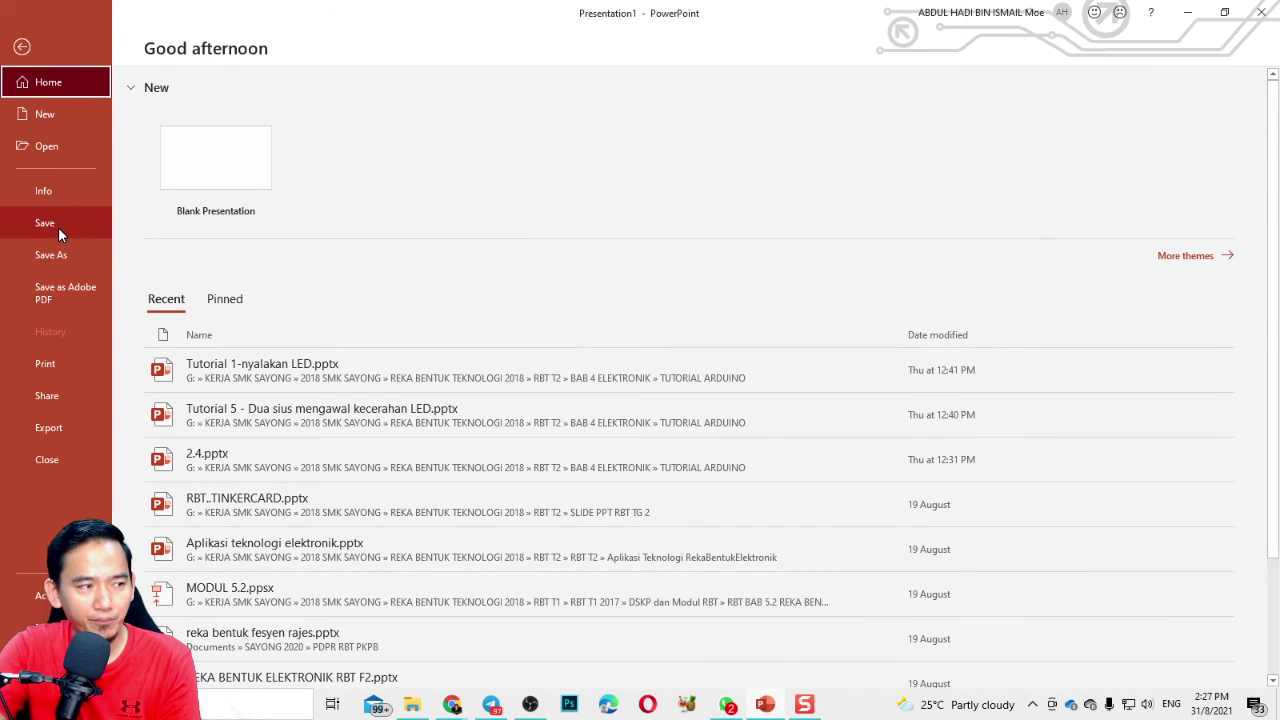
pyautogui.click(60, 254)
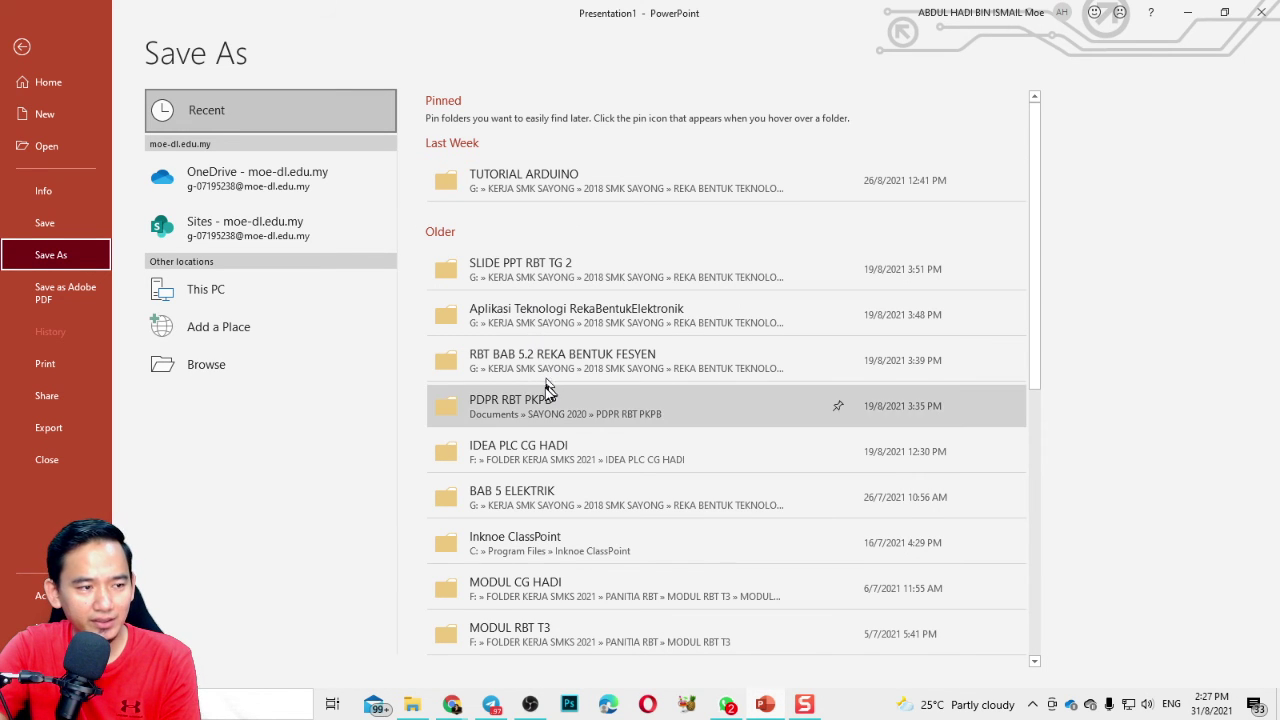
pyautogui.click(545, 633)
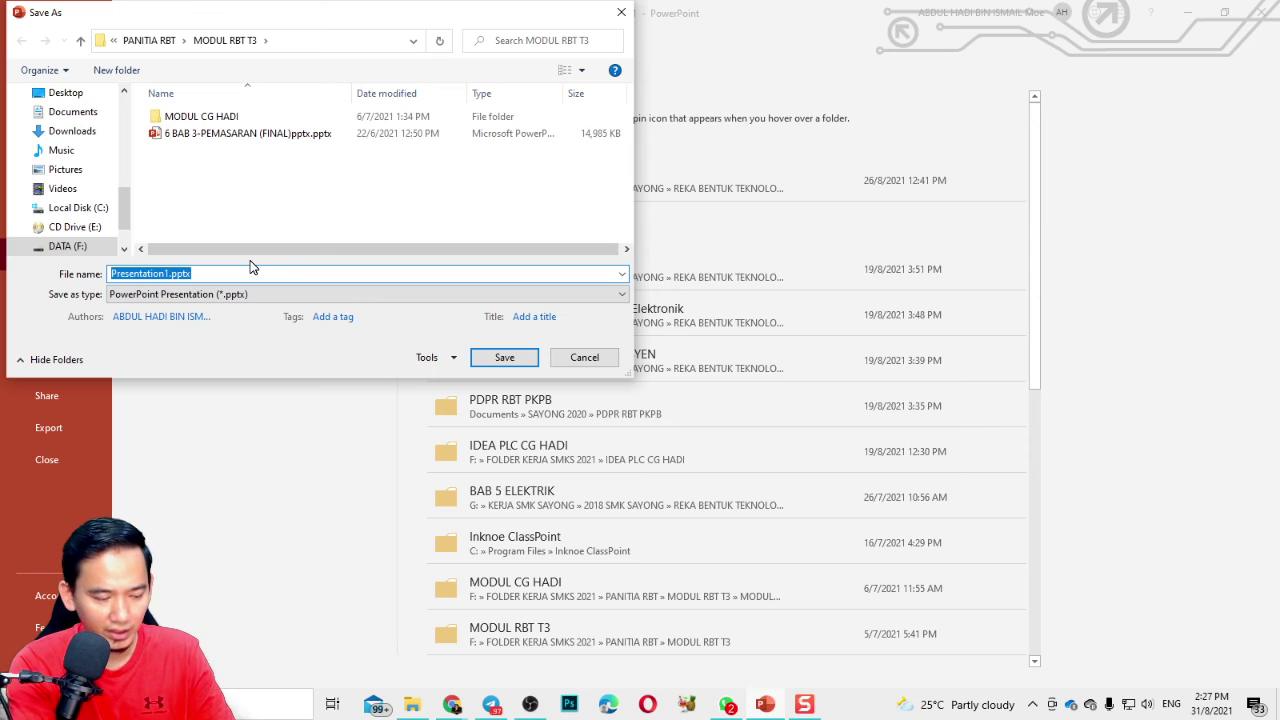
pyautogui.write('Poster')
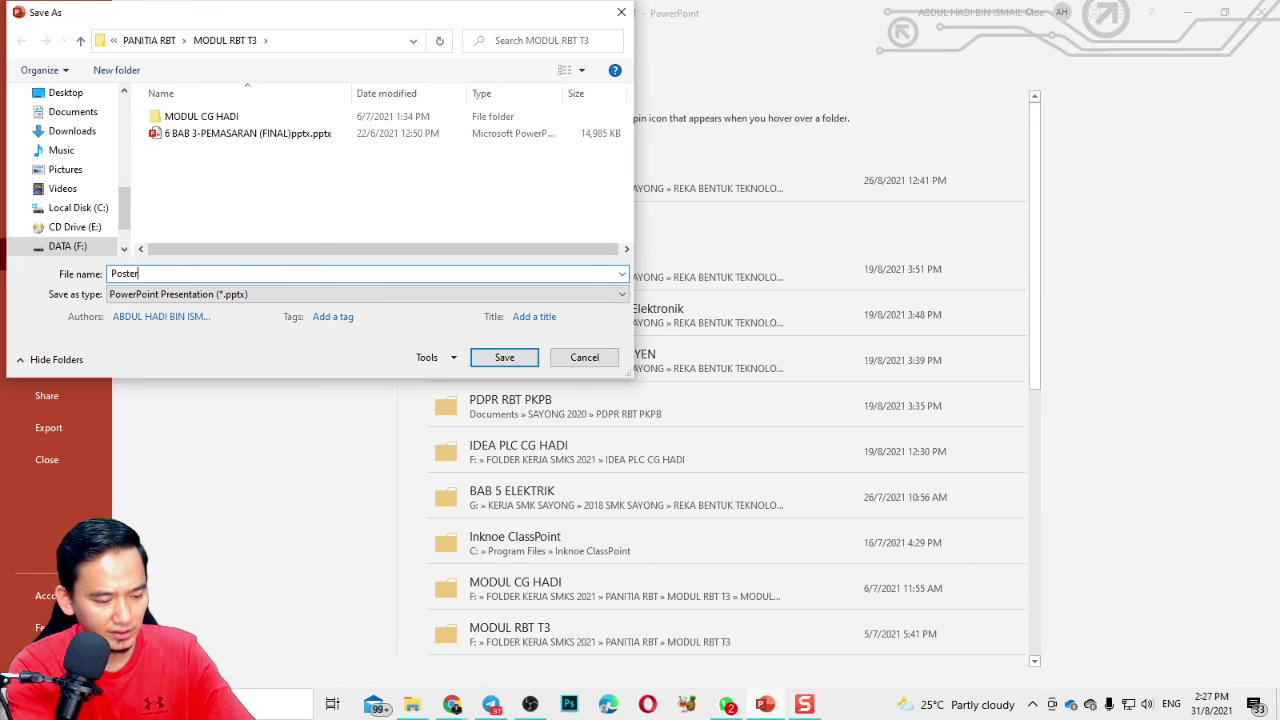
pyautogui.write(' Pengila')
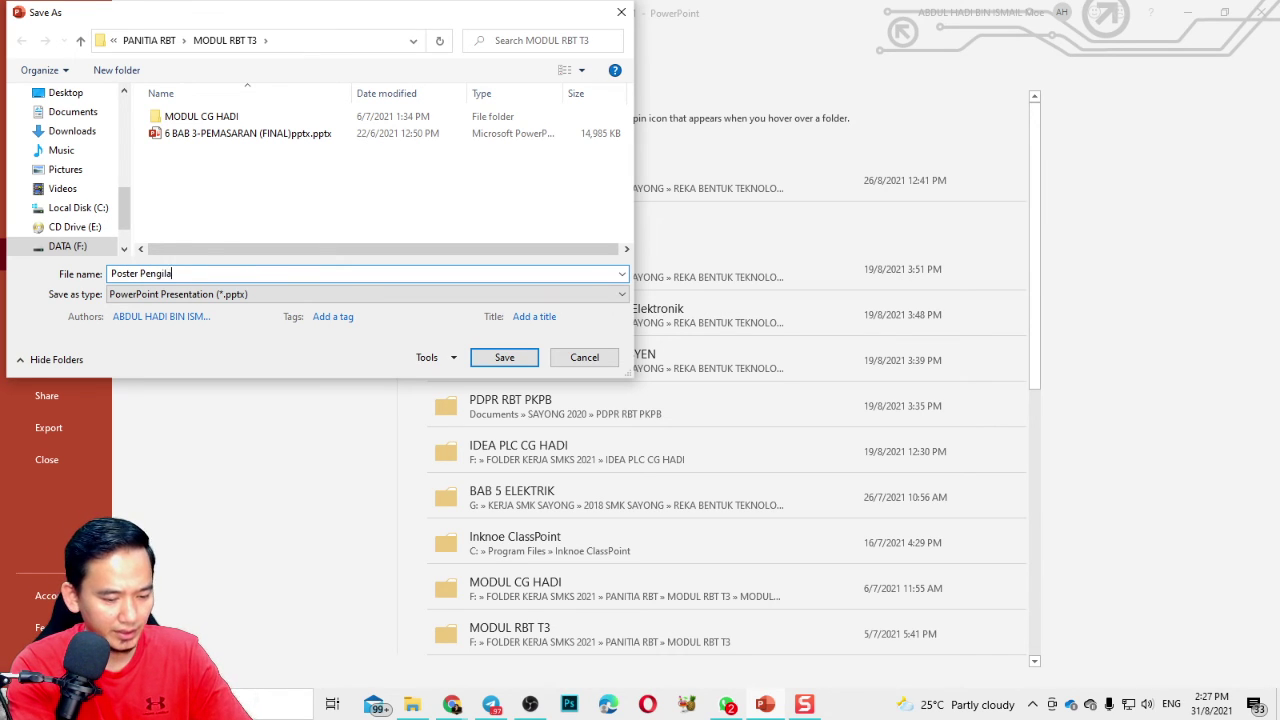
pyautogui.write('ut')
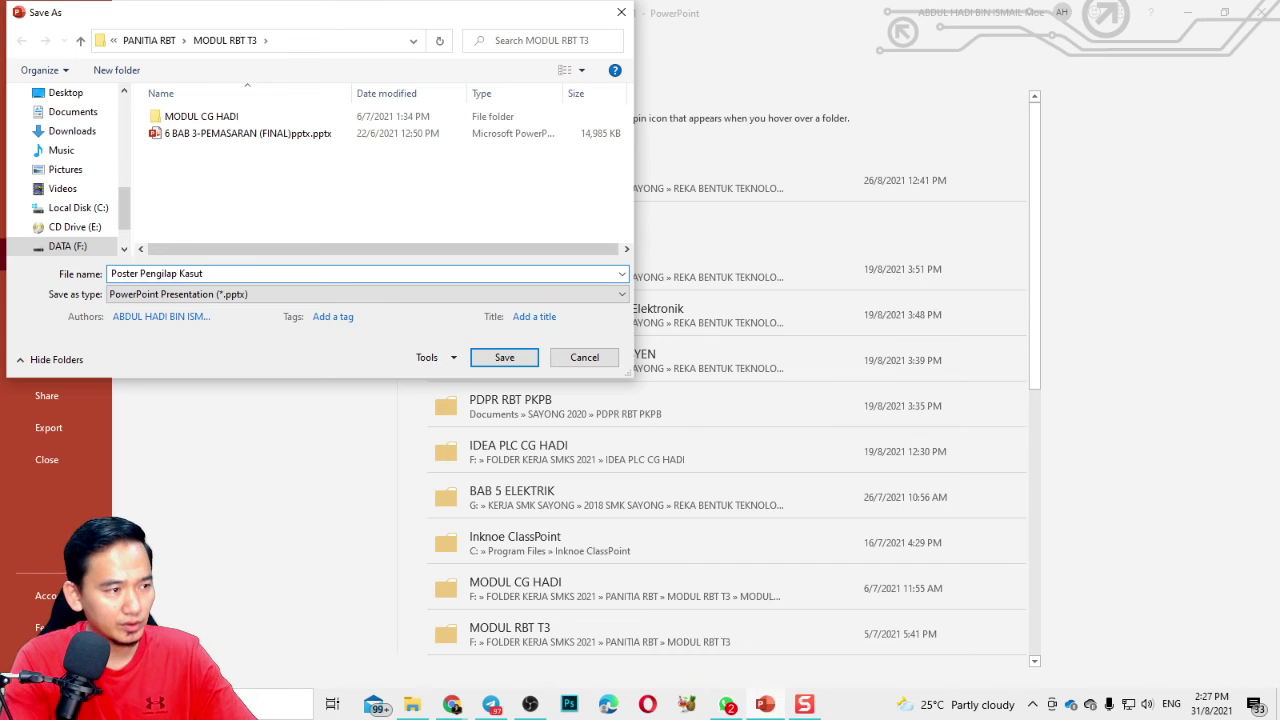
# - Save as JPEG File Interchange Format, exporting all slides as images
pyautogui.click(277, 298)
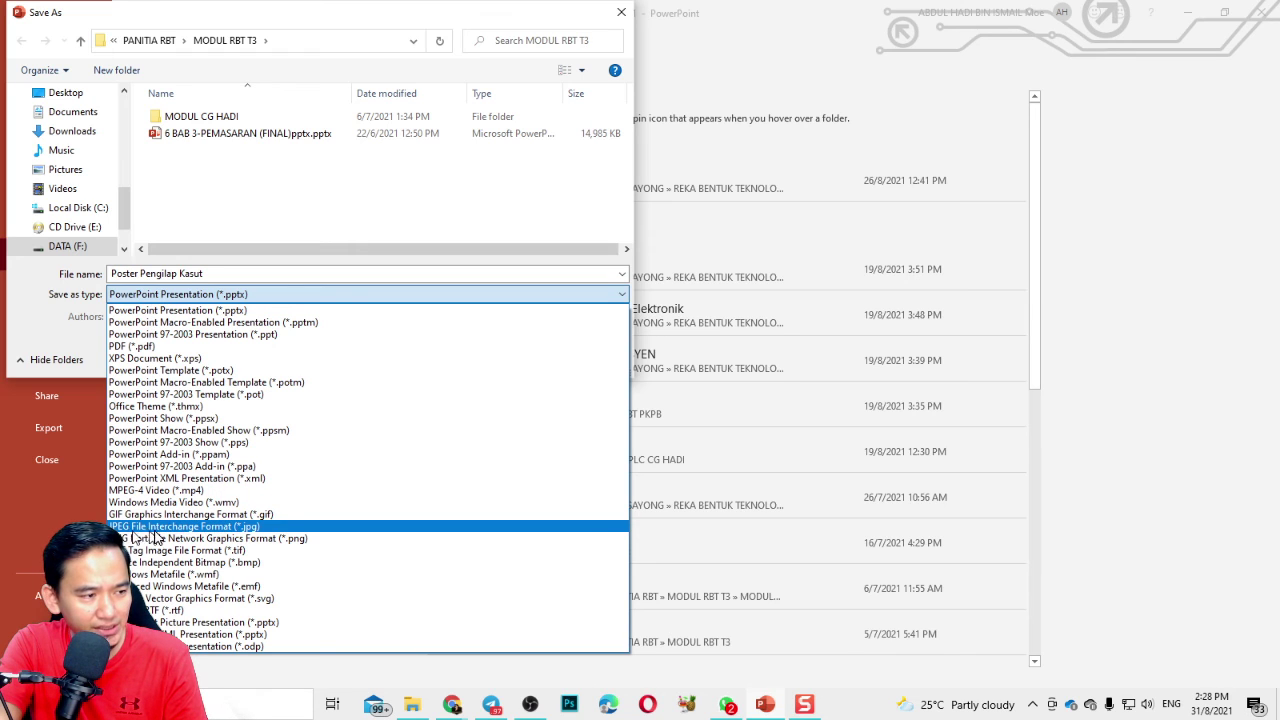
pyautogui.click(224, 527)
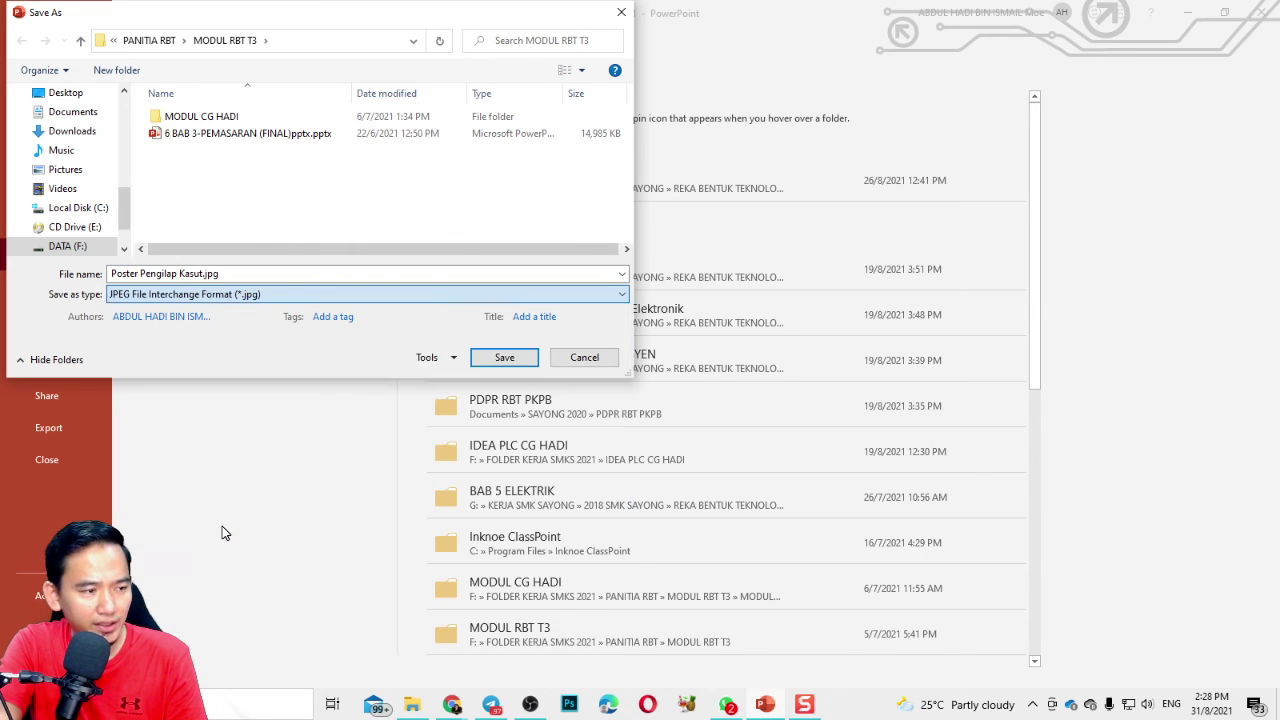
pyautogui.click(505, 359)
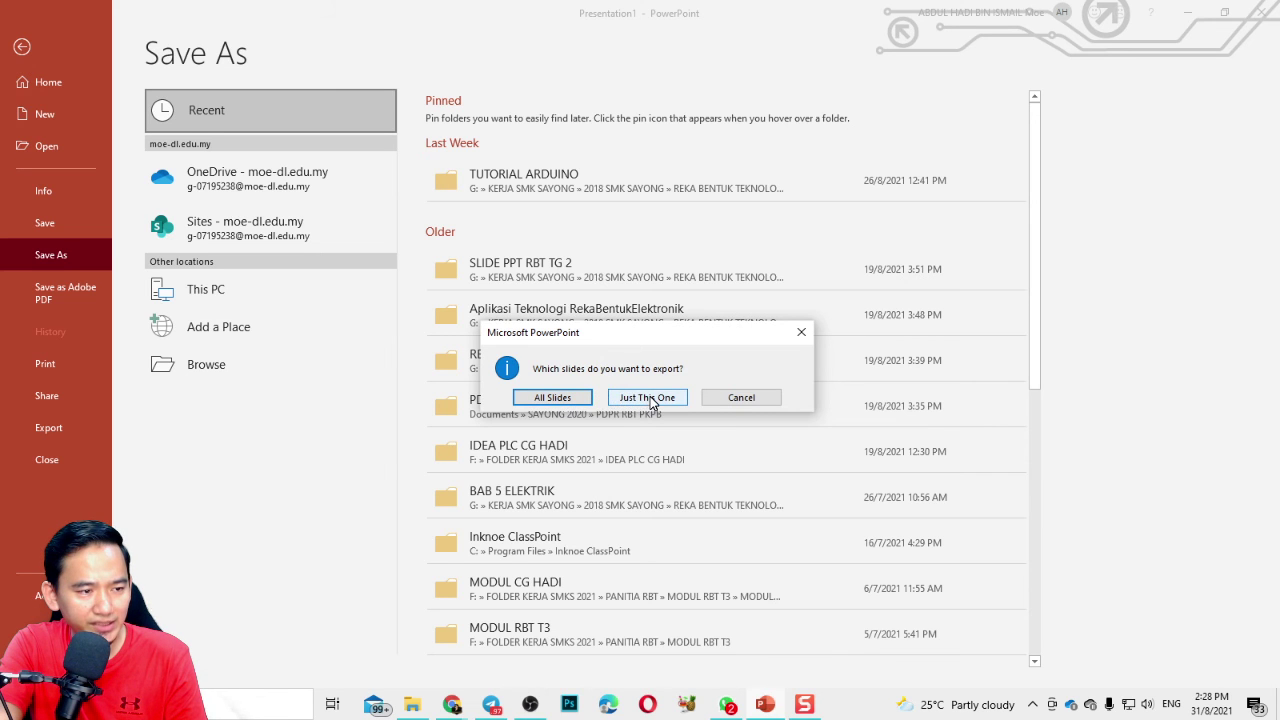
pyautogui.click(561, 397)
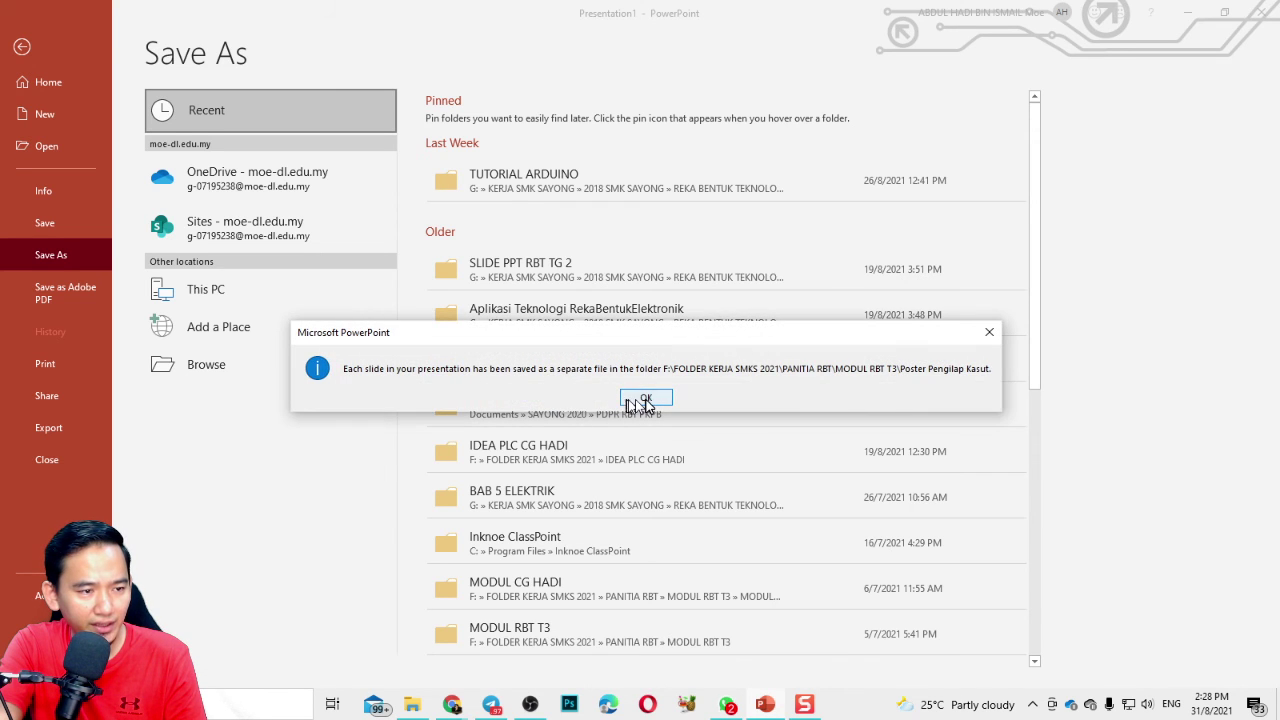
pyautogui.click(642, 398)
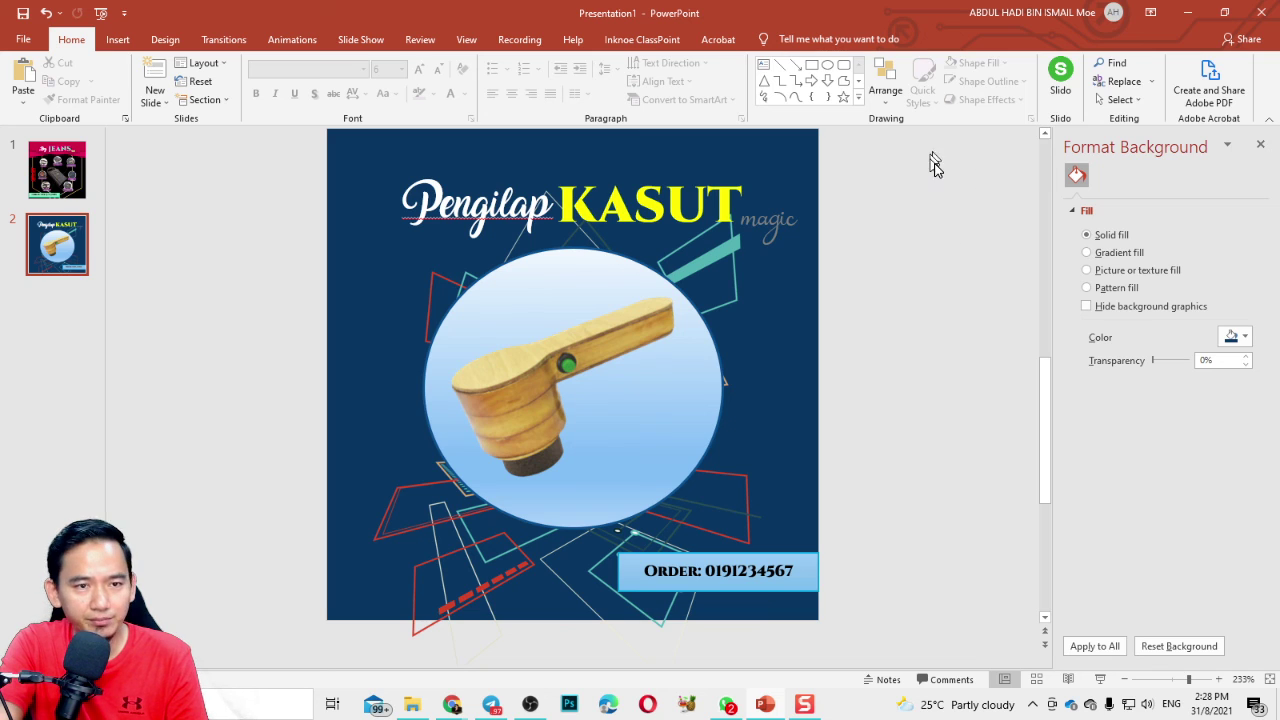